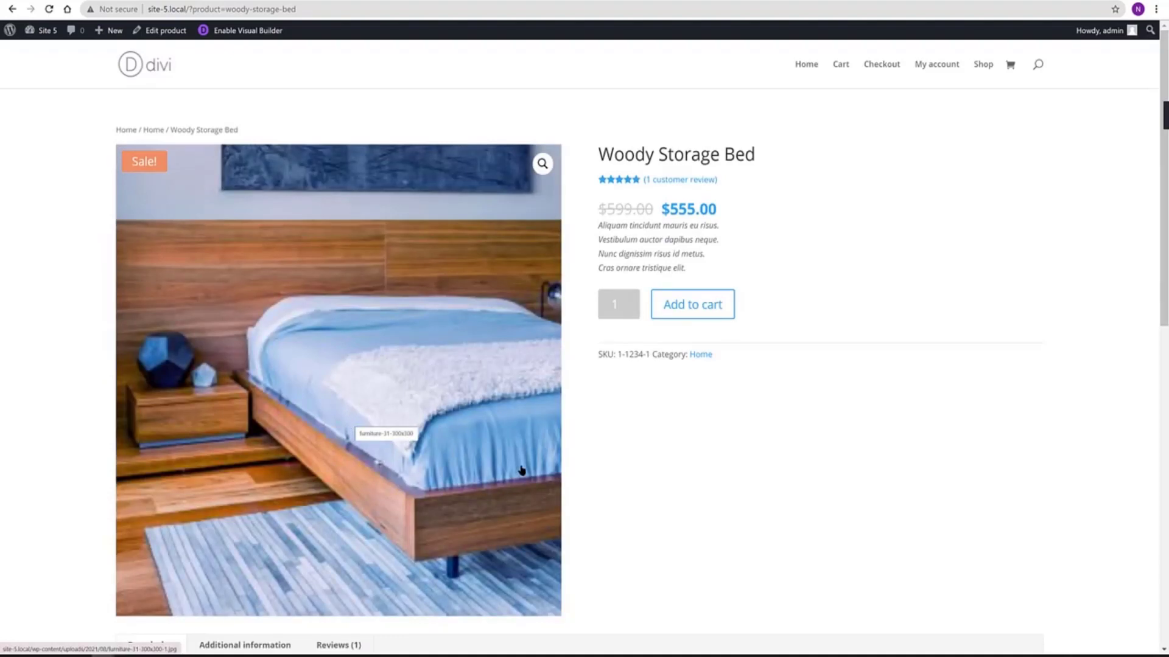
pyautogui.scroll(-2, 522, 470)
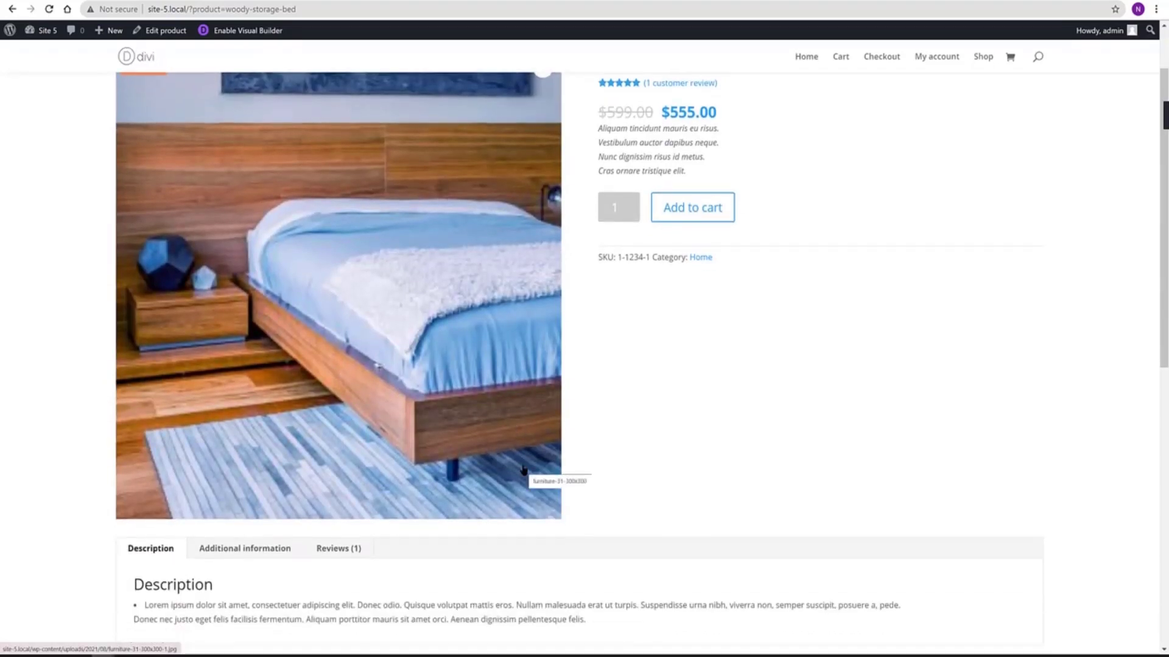
pyautogui.scroll(2, 523, 470)
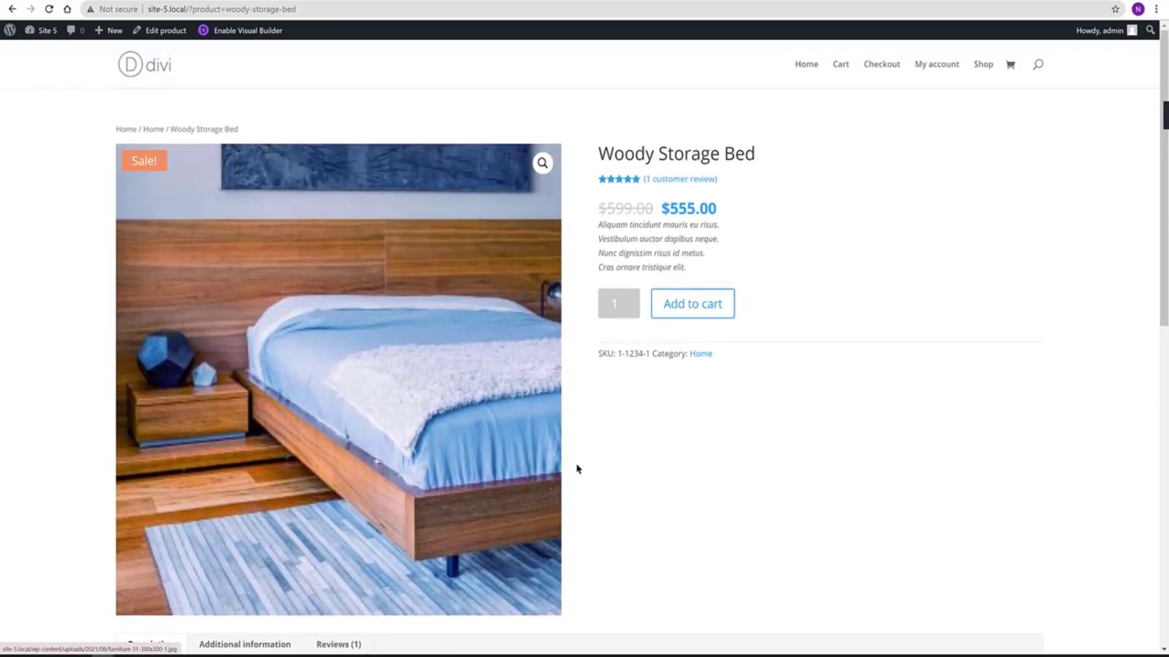
pyautogui.scroll(-2, 601, 469)
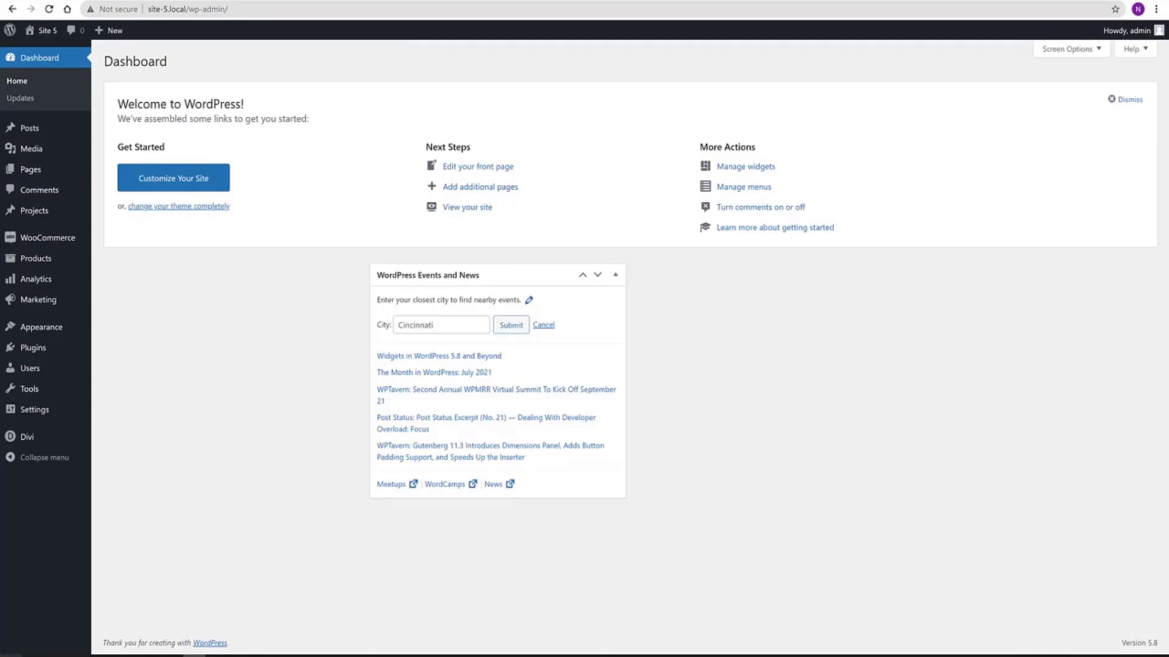
# - Add a new page titled "Product Page" and open it in the Divi Builder
pyautogui.moveTo(56, 176)
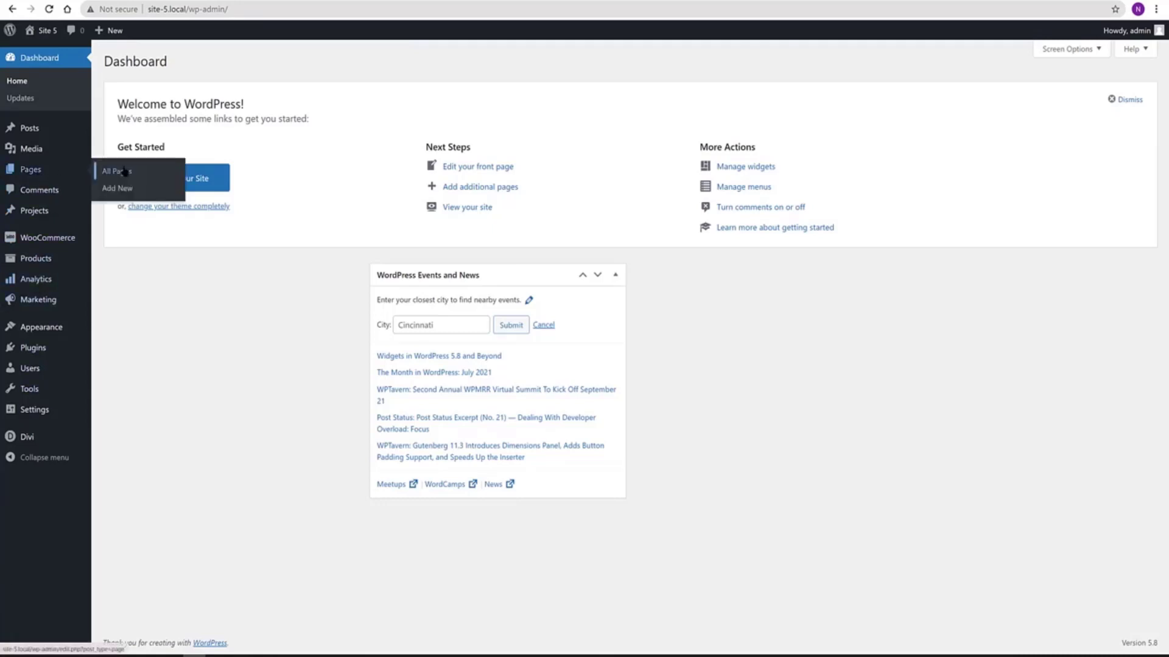
pyautogui.click(124, 189)
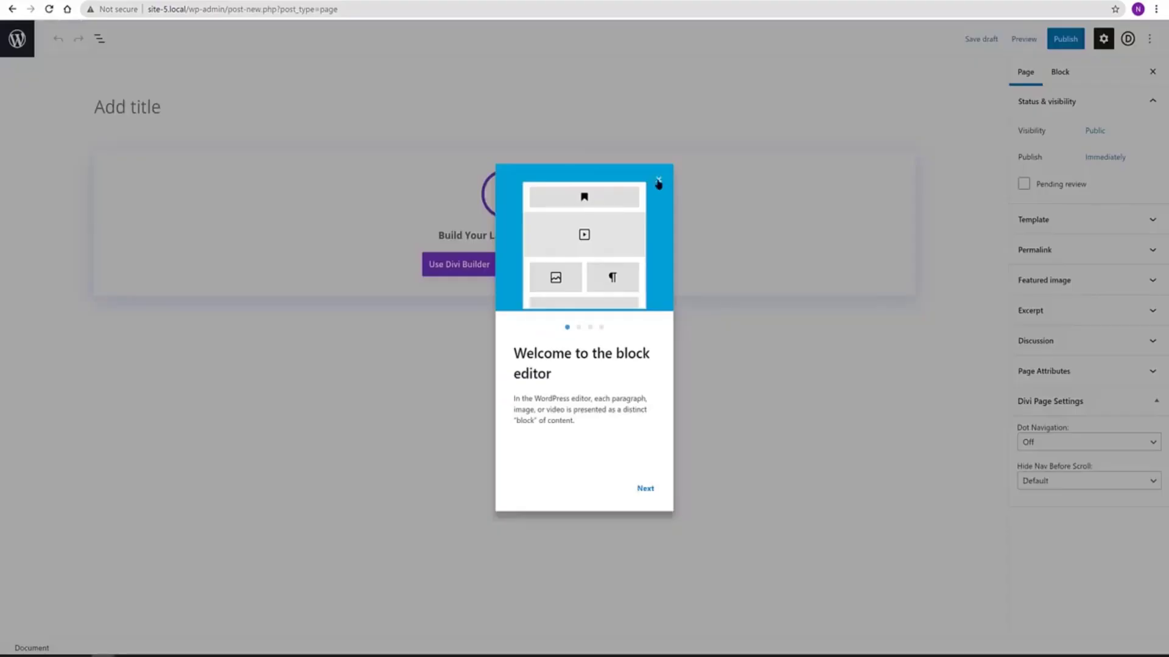
pyautogui.click(659, 184)
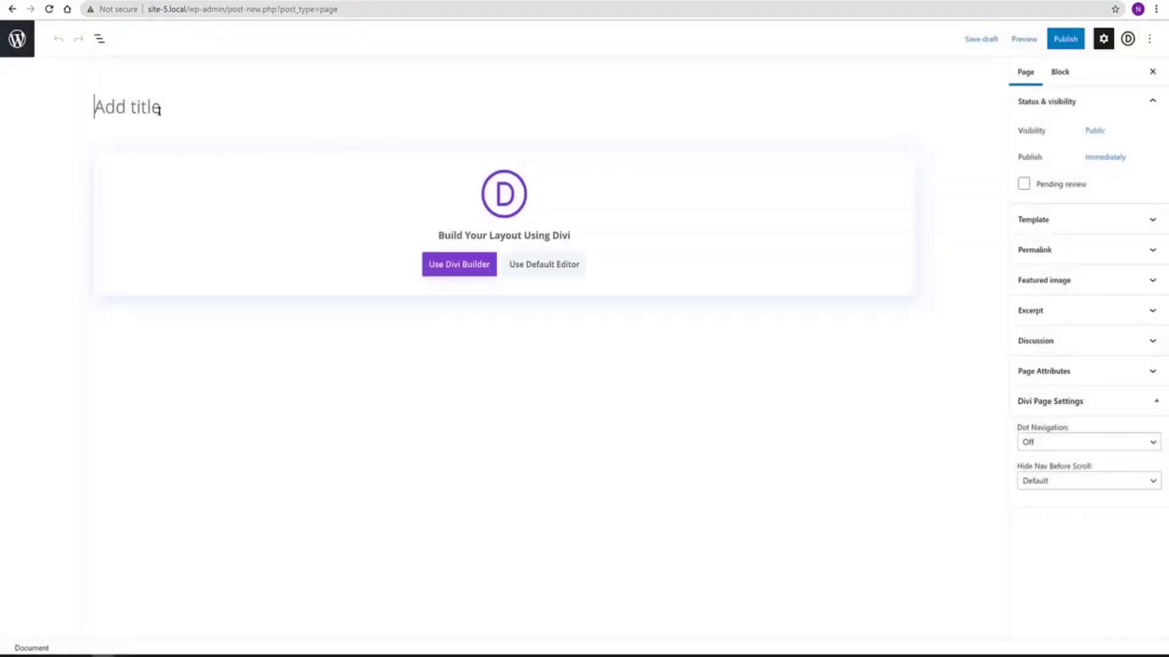
pyautogui.write('Product Page')
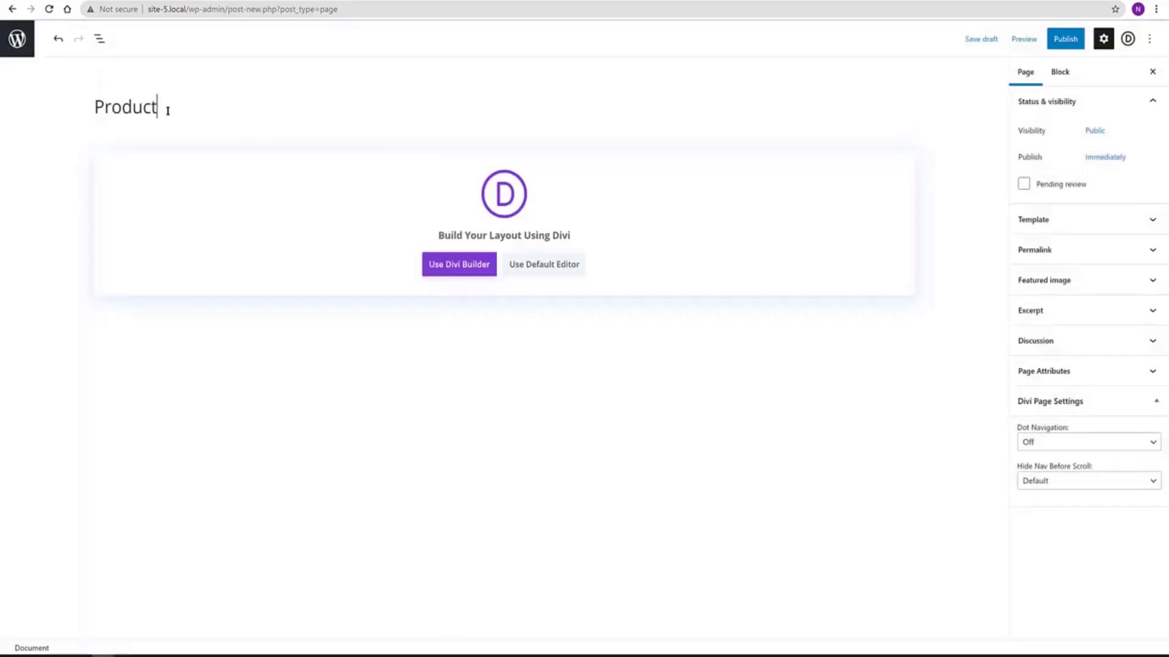
pyautogui.click(461, 264)
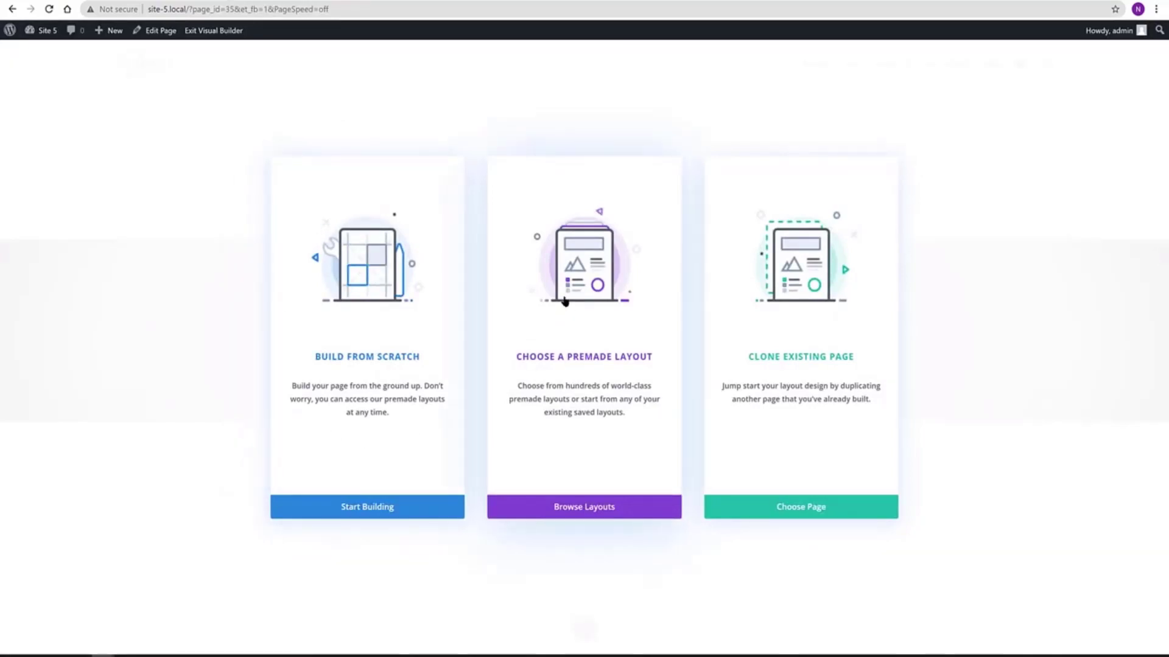
# - Search the premade layouts for "Hardware Store" and load the Hardware Store About Page layout into the page
pyautogui.click(589, 514)
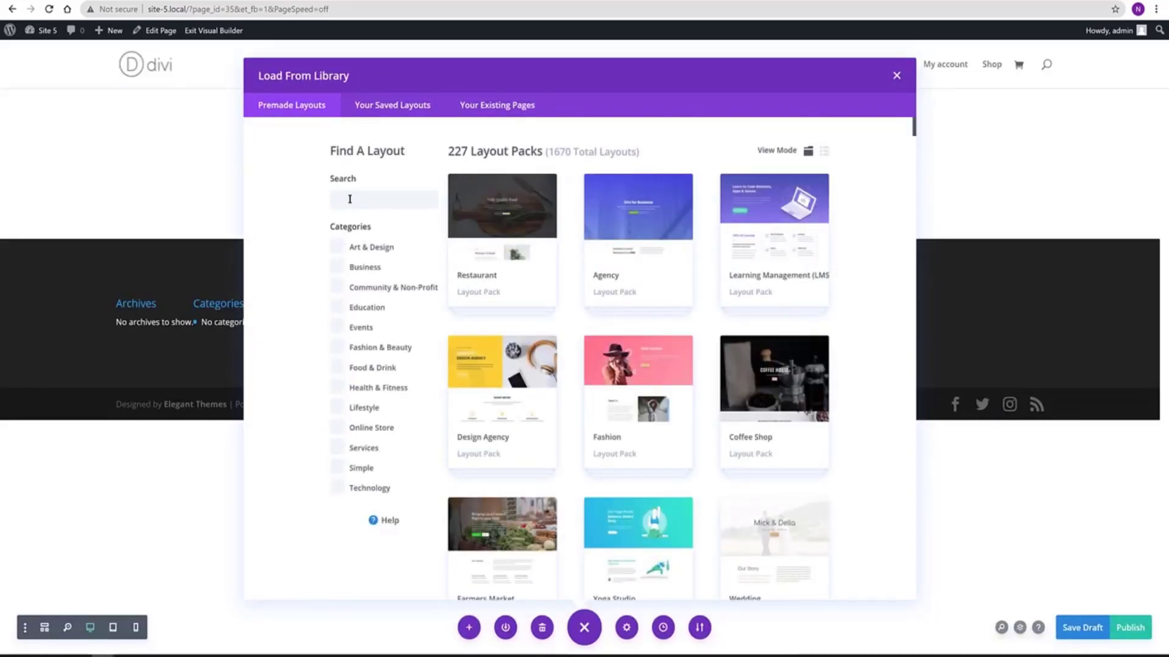
pyautogui.click(352, 200)
pyautogui.write('Hardware Store')
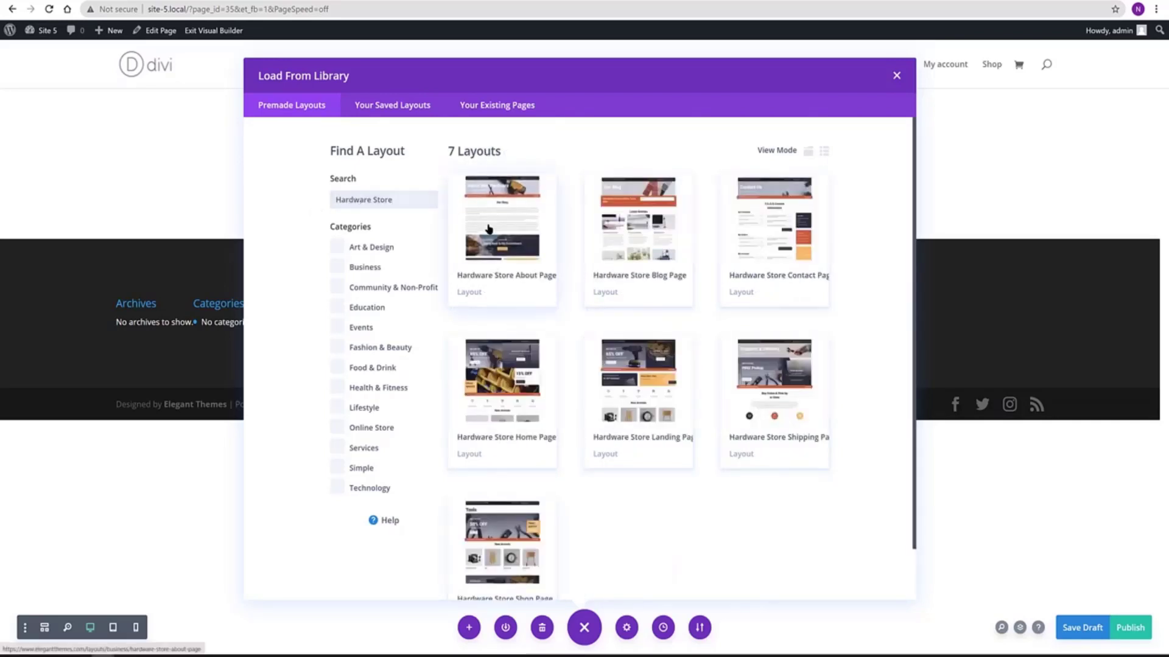
pyautogui.click(495, 267)
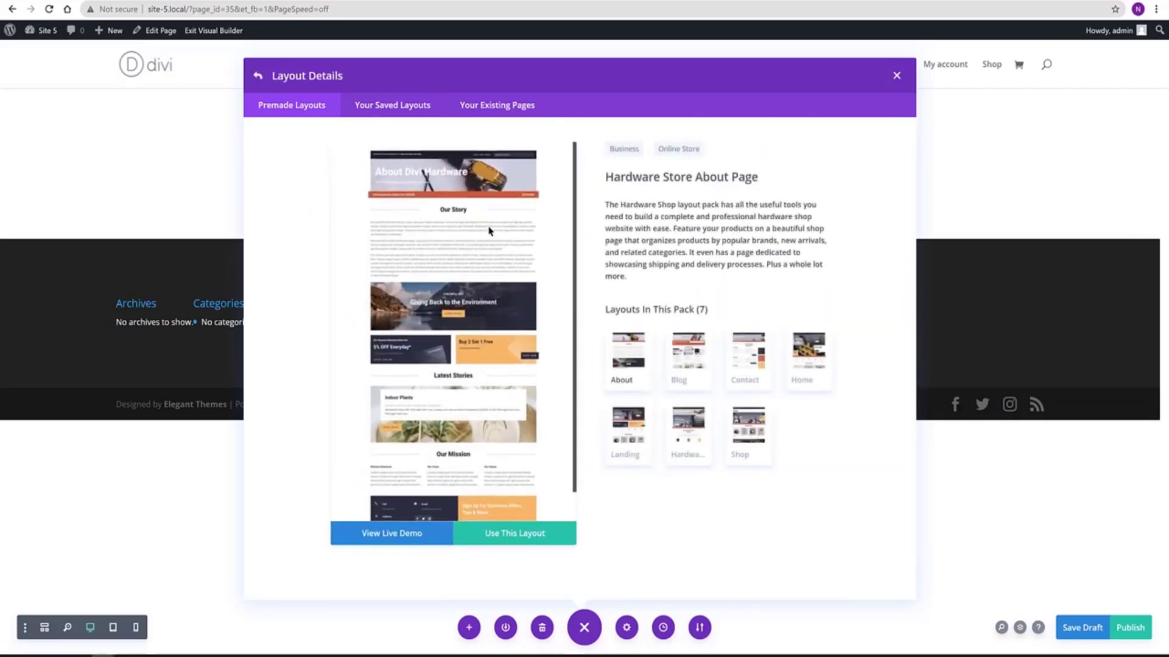
pyautogui.click(538, 542)
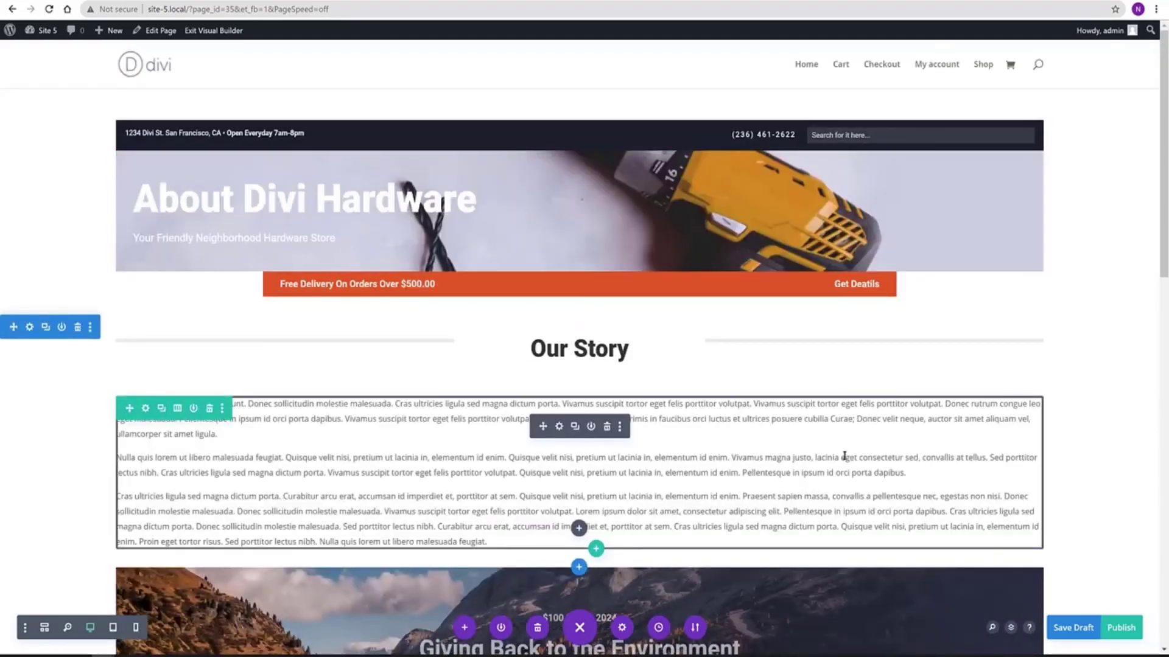
# - Look through the loaded About page layout and publish the page
pyautogui.scroll(-12, 837, 423)
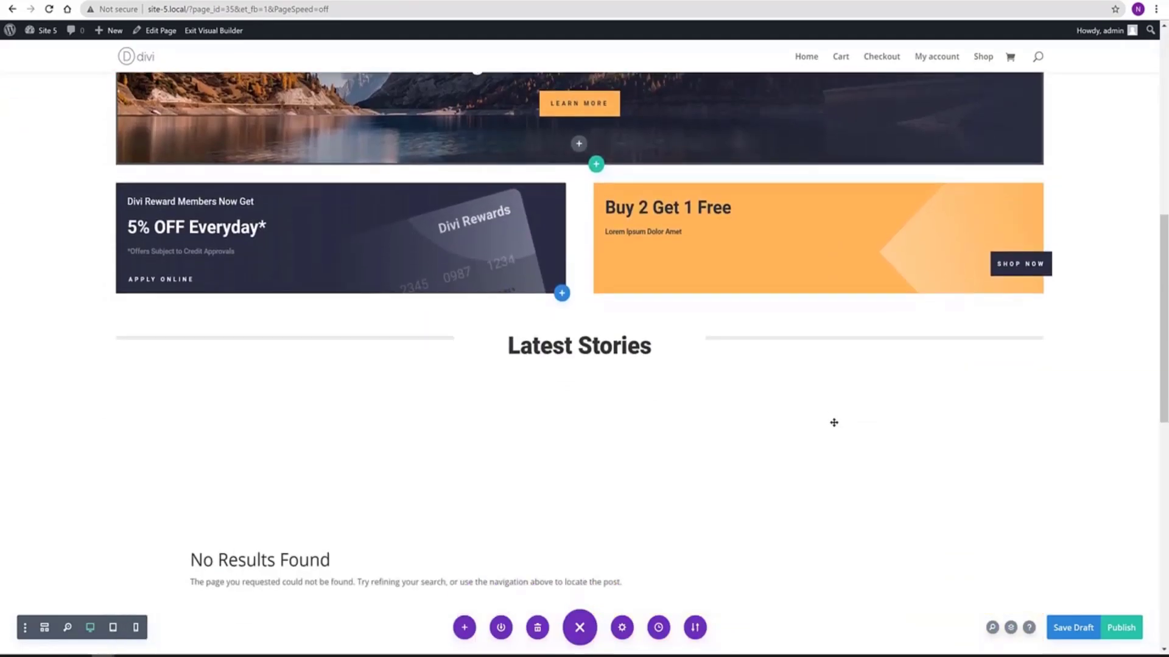
pyautogui.scroll(10, 834, 422)
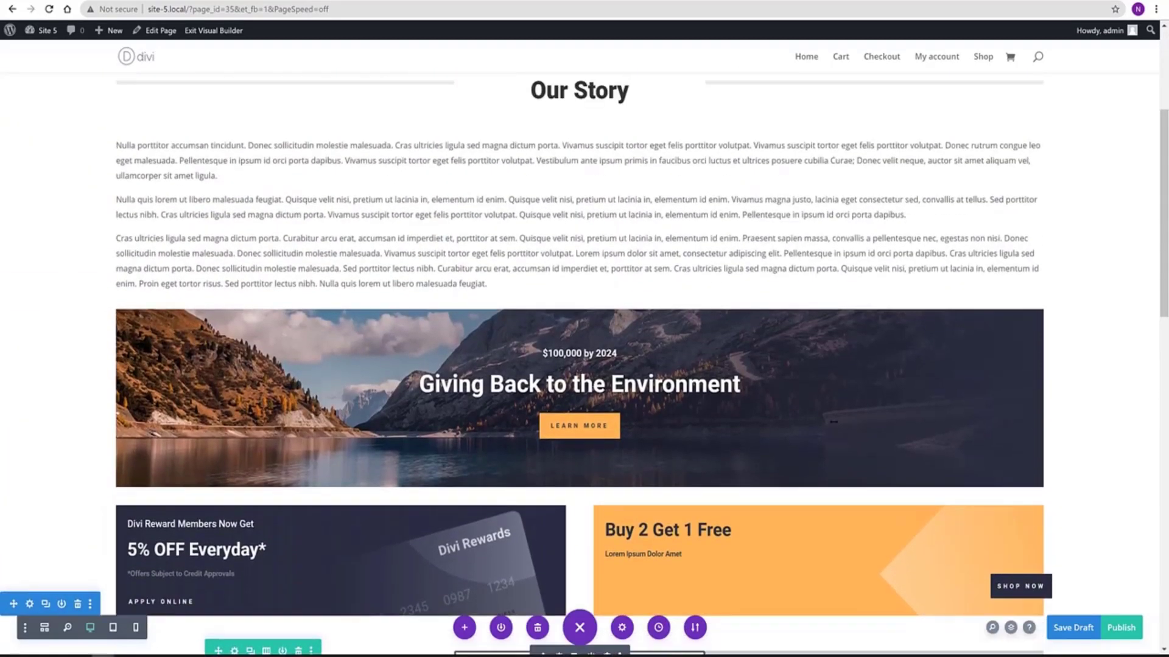
pyautogui.click(1114, 627)
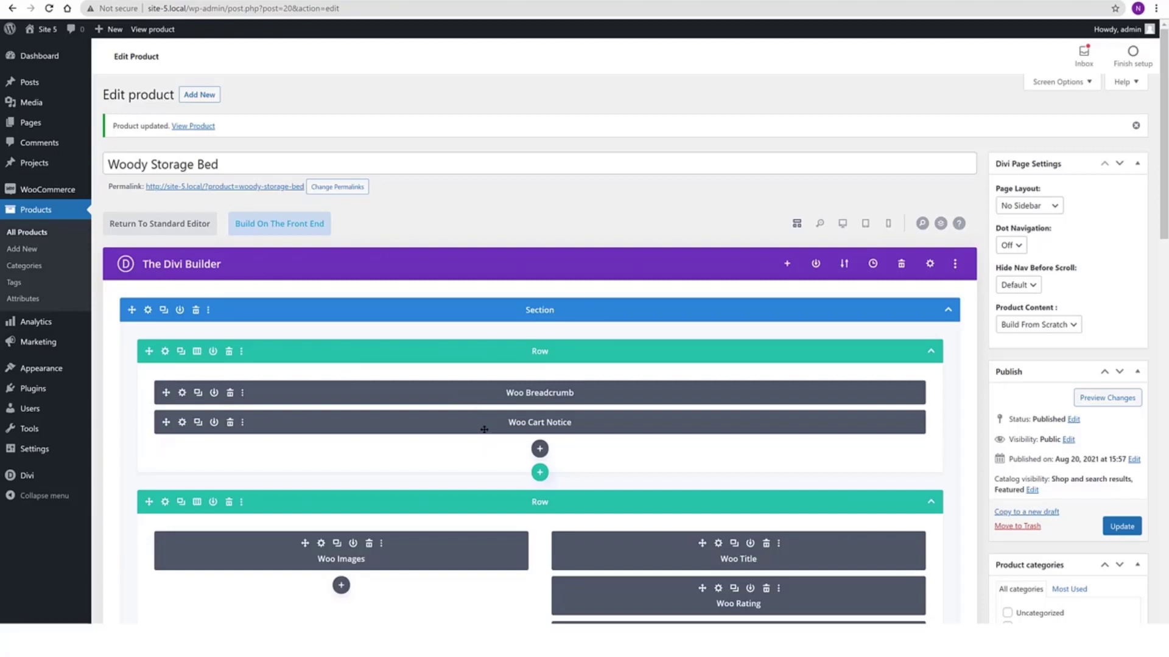
# - Review the Woody Storage Bed product's Woo module structure and open the product in the front-end visual builder
pyautogui.scroll(-2, 484, 430)
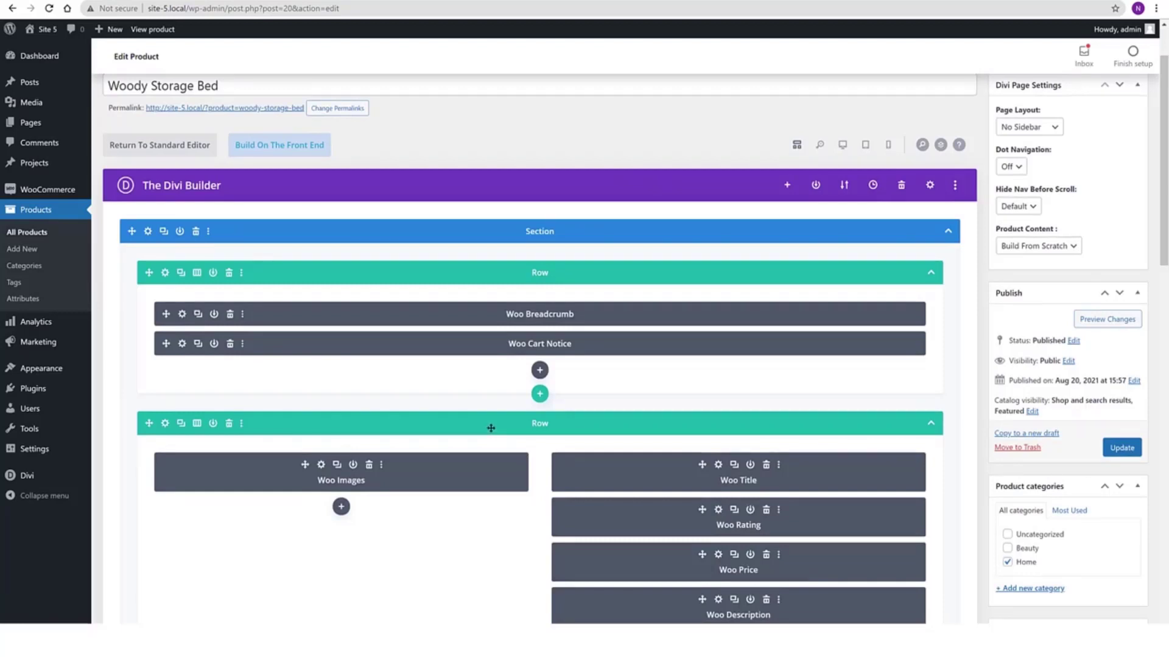
pyautogui.scroll(-2, 491, 428)
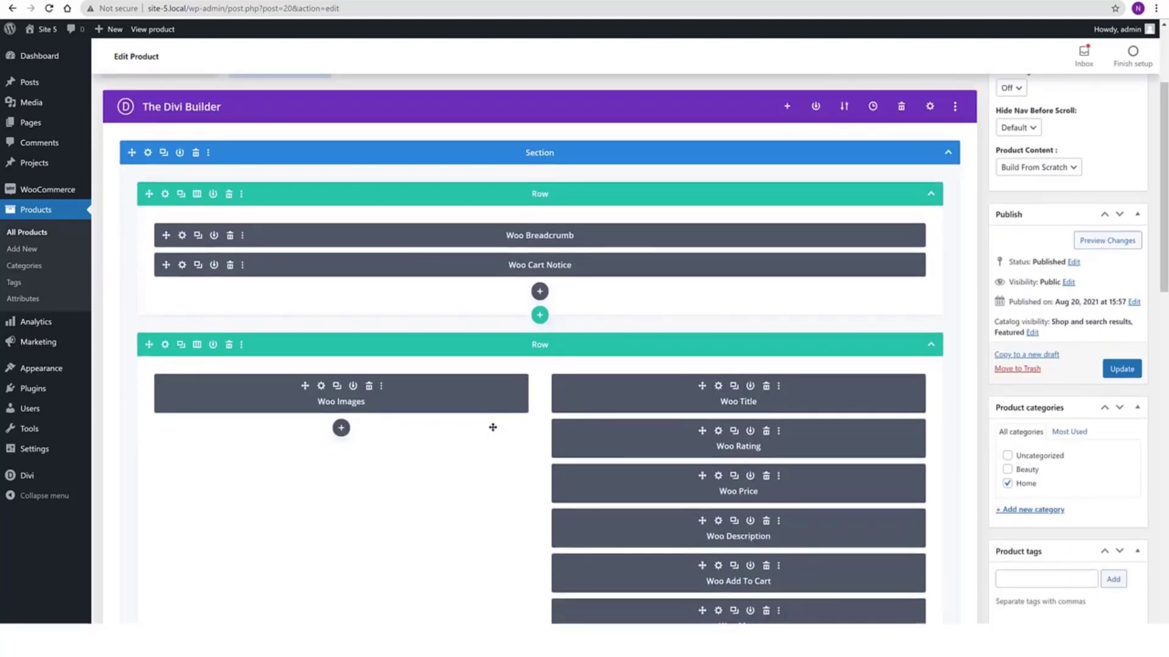
pyautogui.scroll(-2, 492, 427)
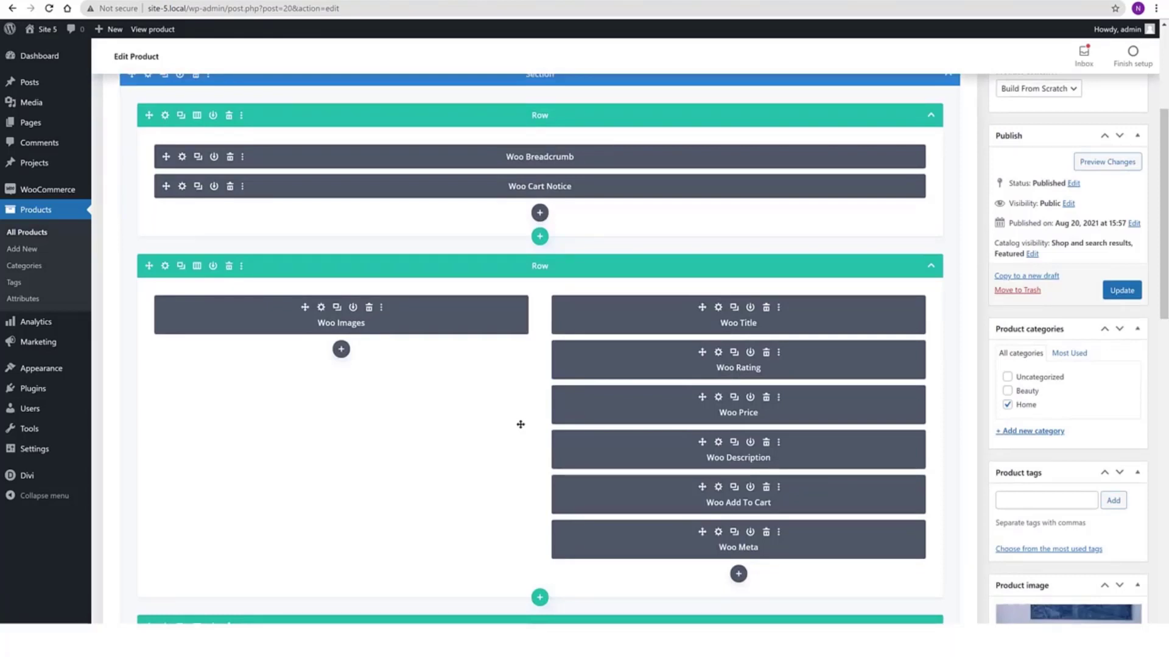
pyautogui.scroll(6, 520, 423)
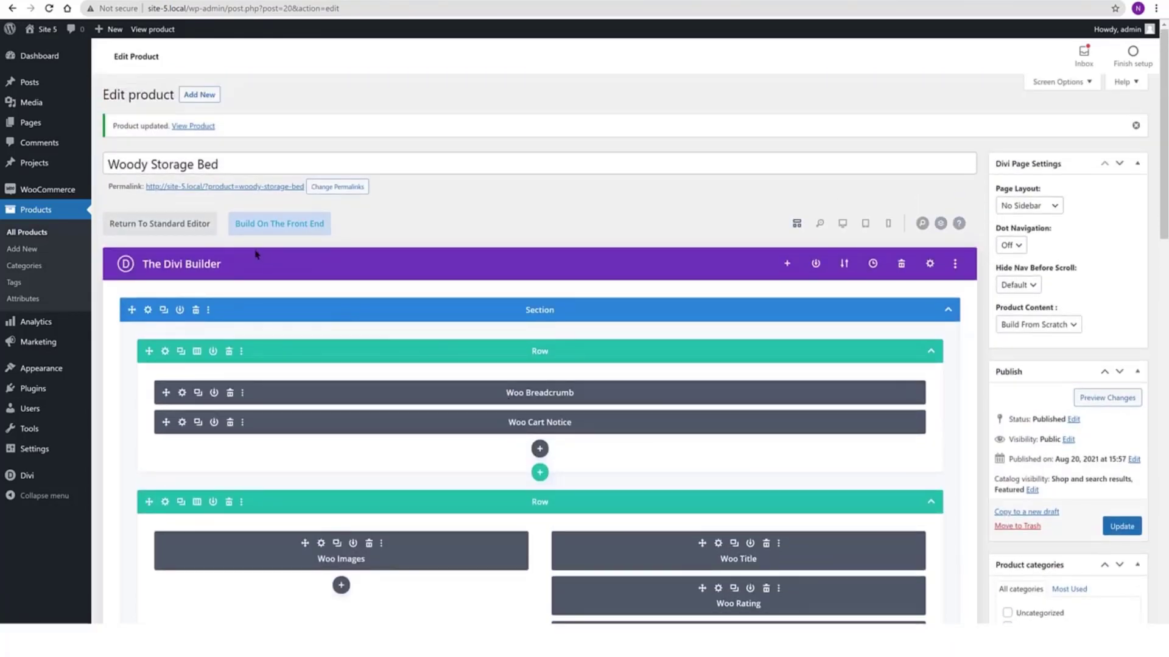
pyautogui.click(290, 230)
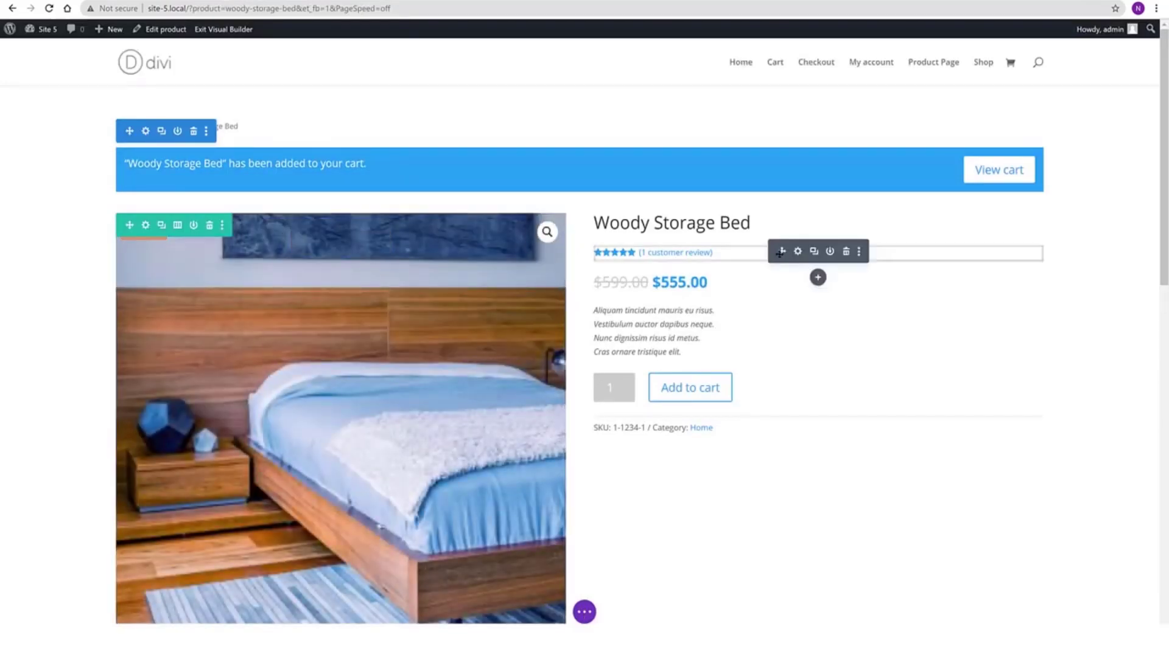
# - Set the background colour of the Woo Cart Notice module above the product image to black
pyautogui.scroll(-3, 813, 329)
pyautogui.scroll(3, 813, 326)
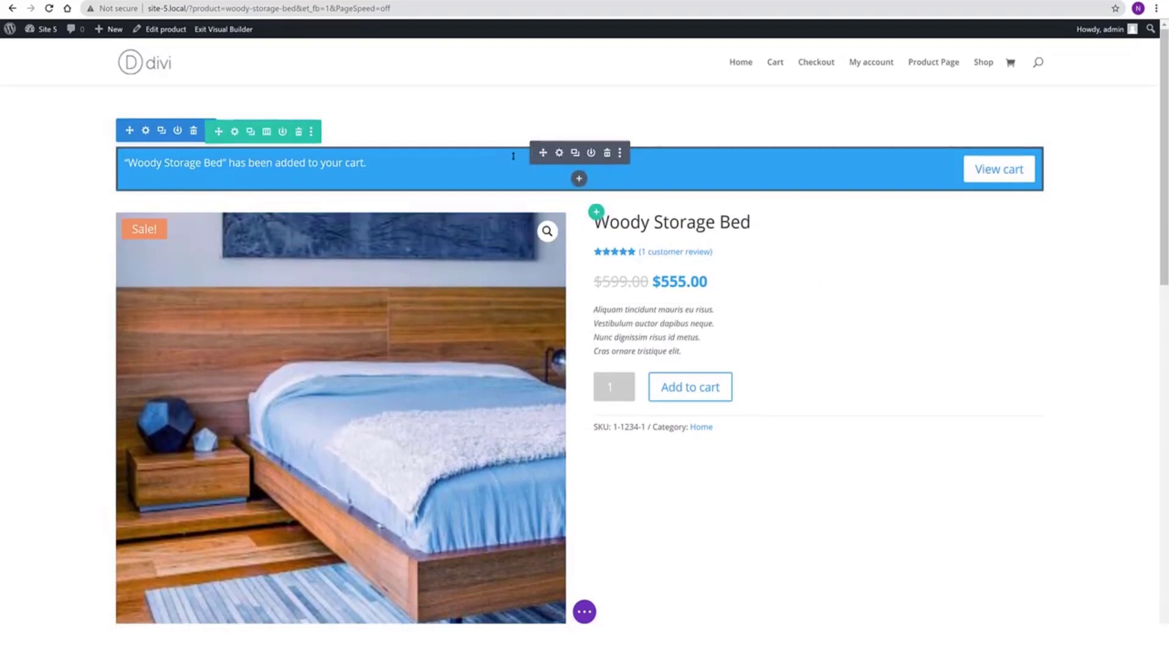
pyautogui.click(559, 153)
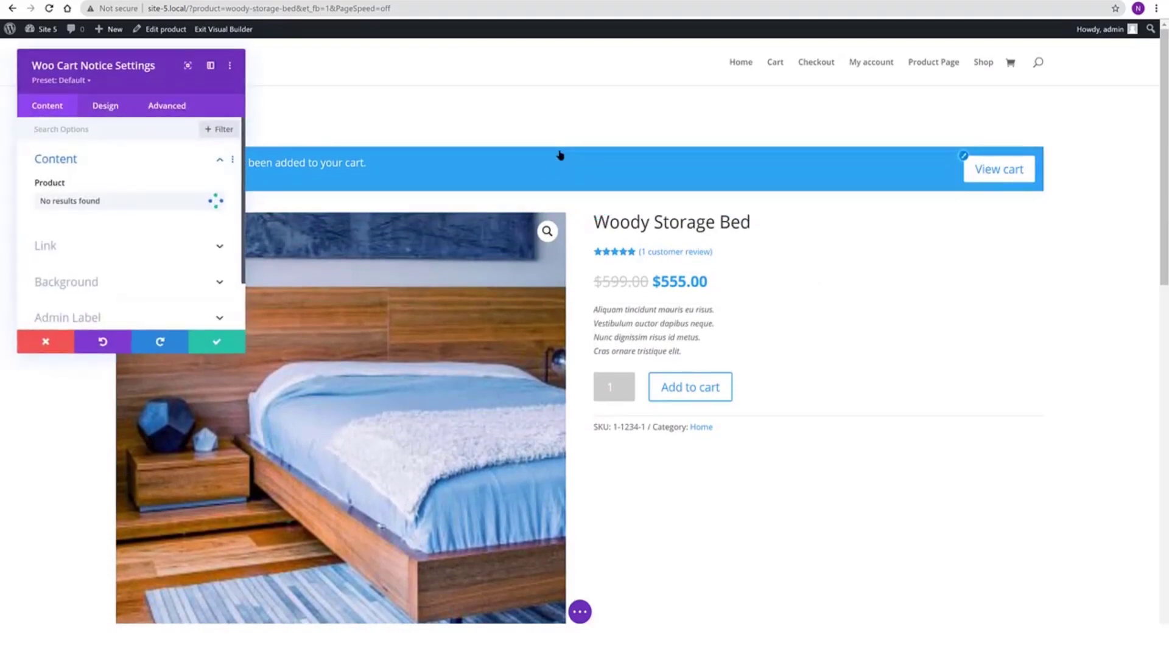
pyautogui.click(123, 282)
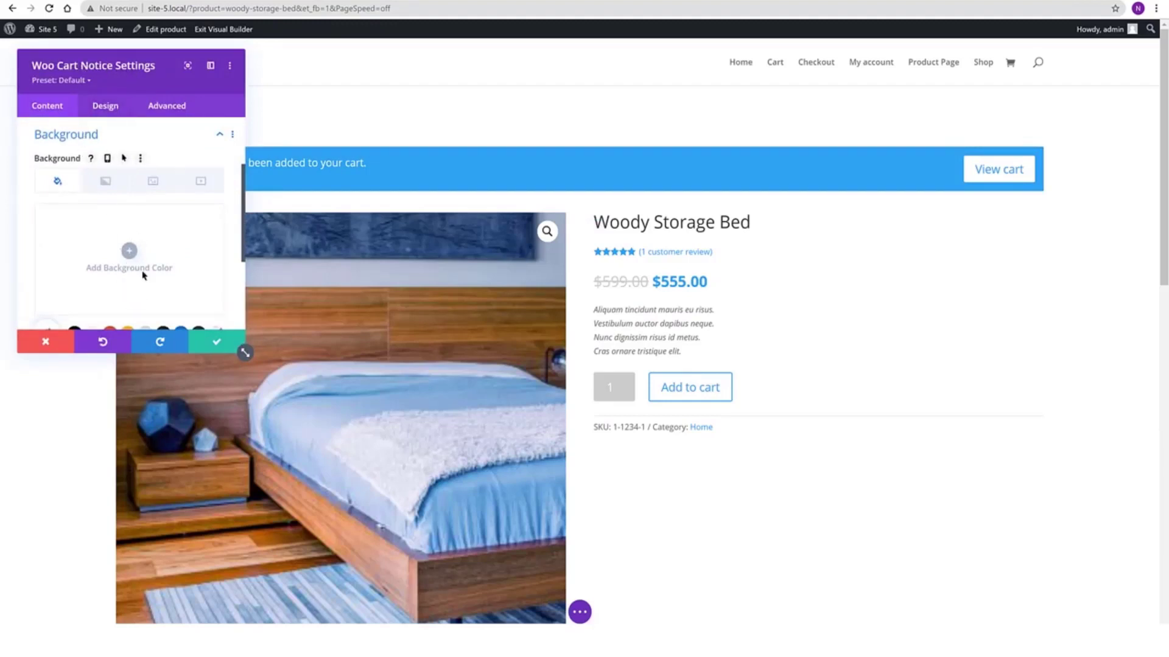
pyautogui.click(128, 252)
pyautogui.scroll(-3, 111, 267)
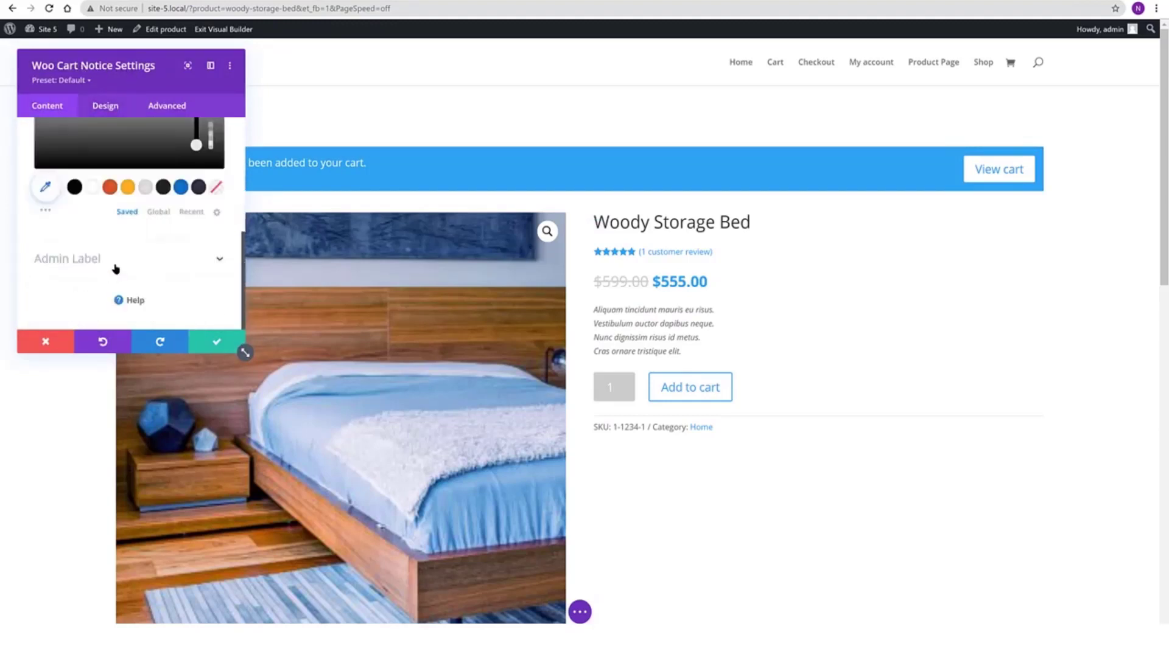
pyautogui.click(73, 189)
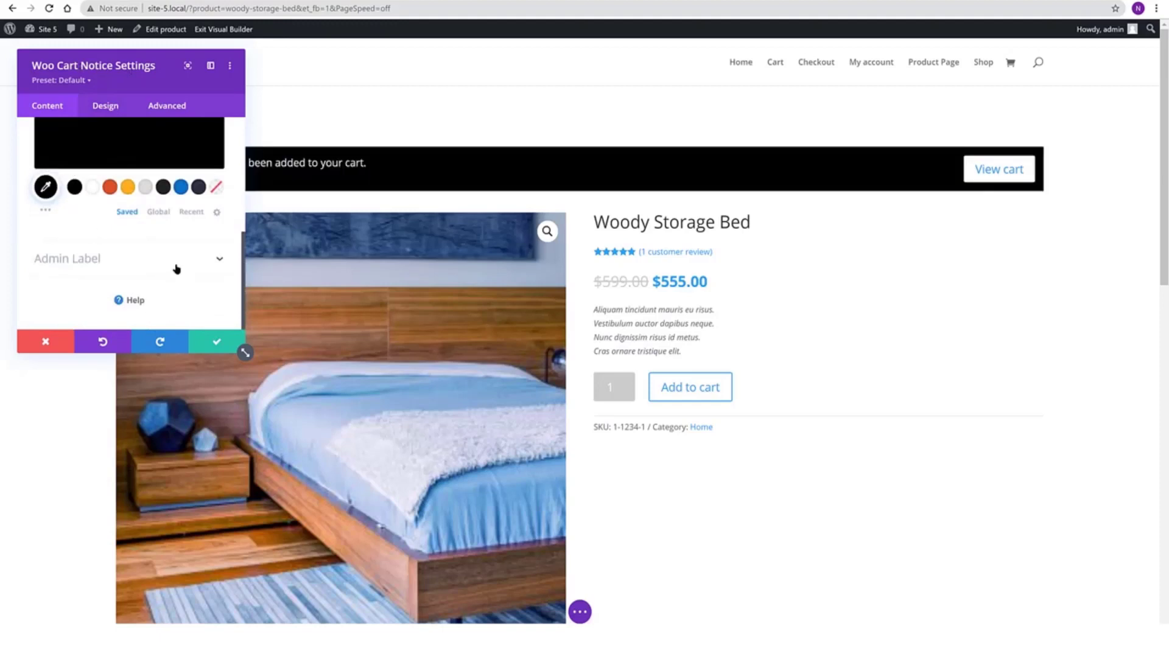
# - Enable custom styles for the cart notice button and set its text size to 1em
pyautogui.moveTo(244, 352); pyautogui.dragTo(338, 564)
pyautogui.click(101, 107)
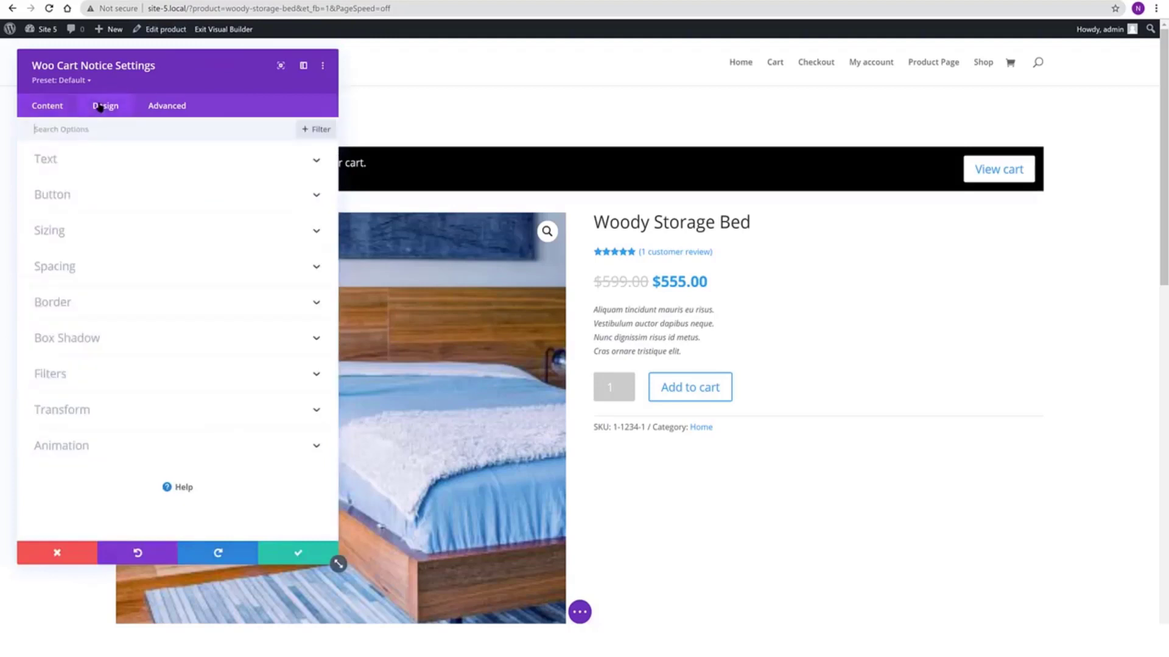
pyautogui.click(81, 198)
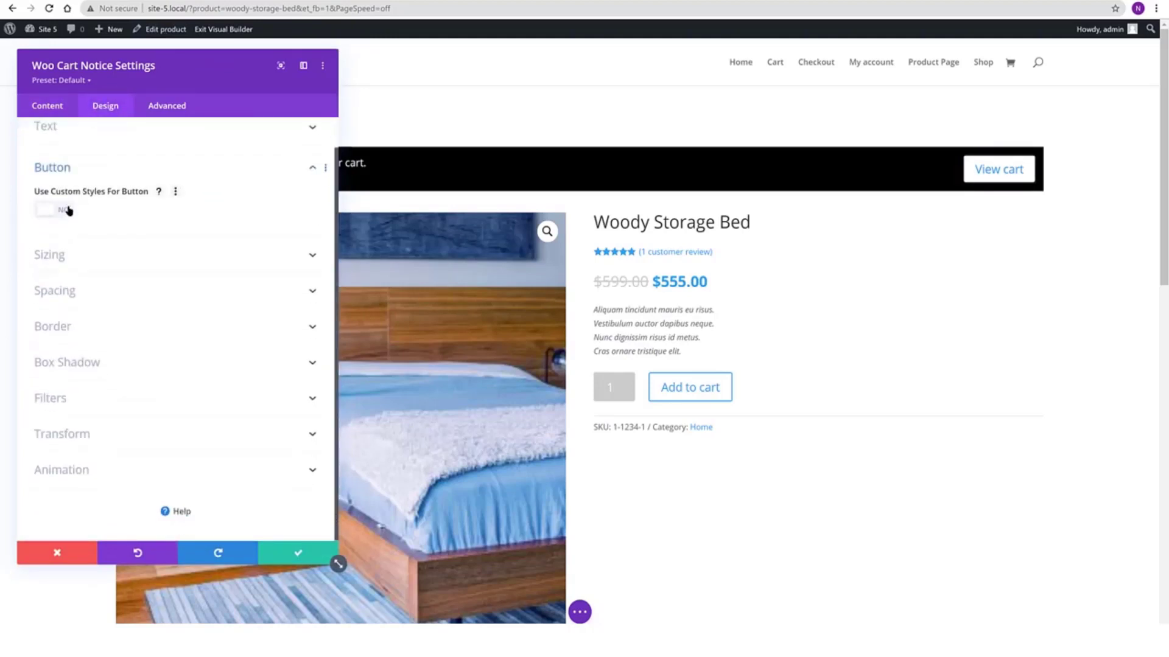
pyautogui.click(66, 210)
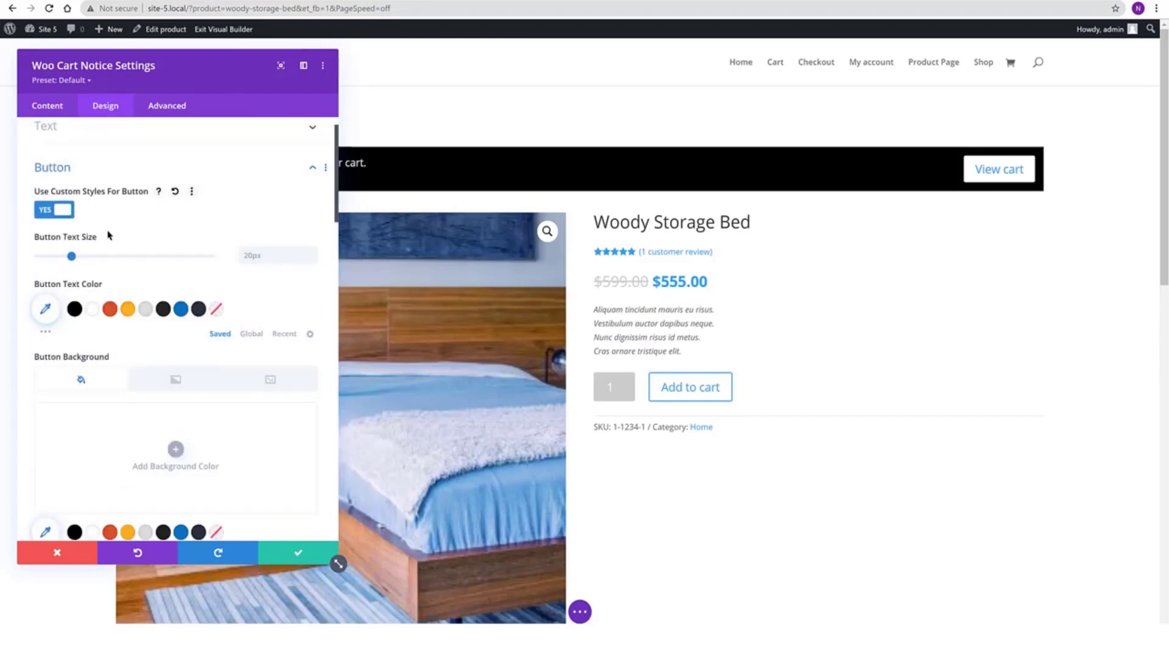
pyautogui.click(261, 253)
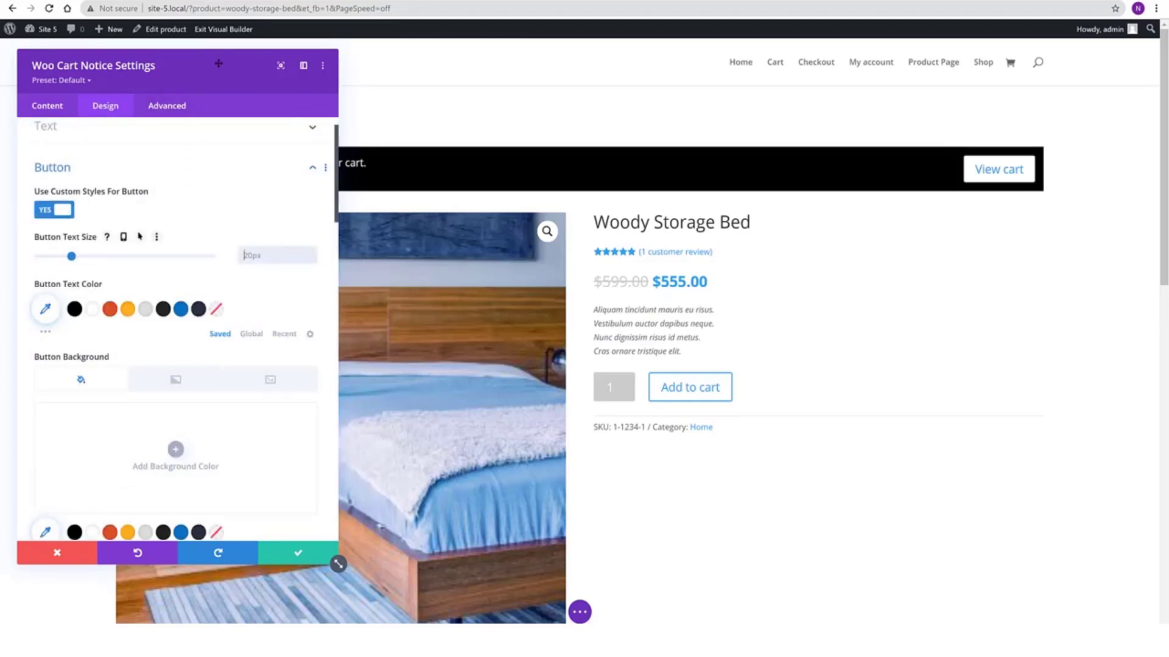
pyautogui.moveTo(306, 77); pyautogui.dragTo(993, 83)
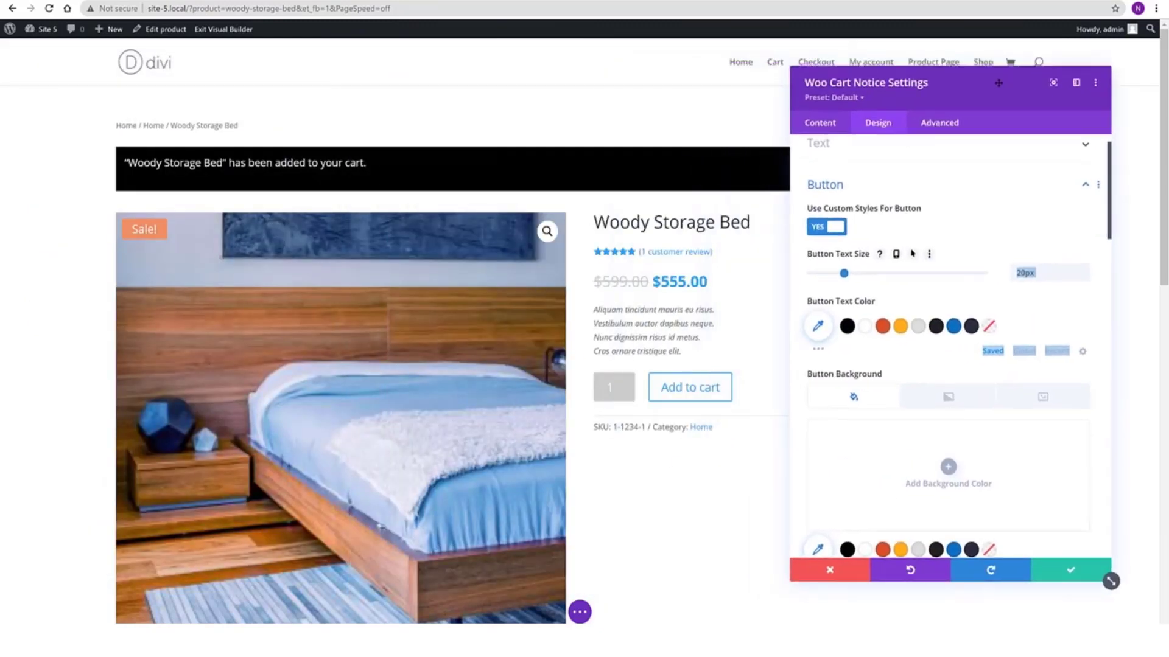
pyautogui.click(1015, 273)
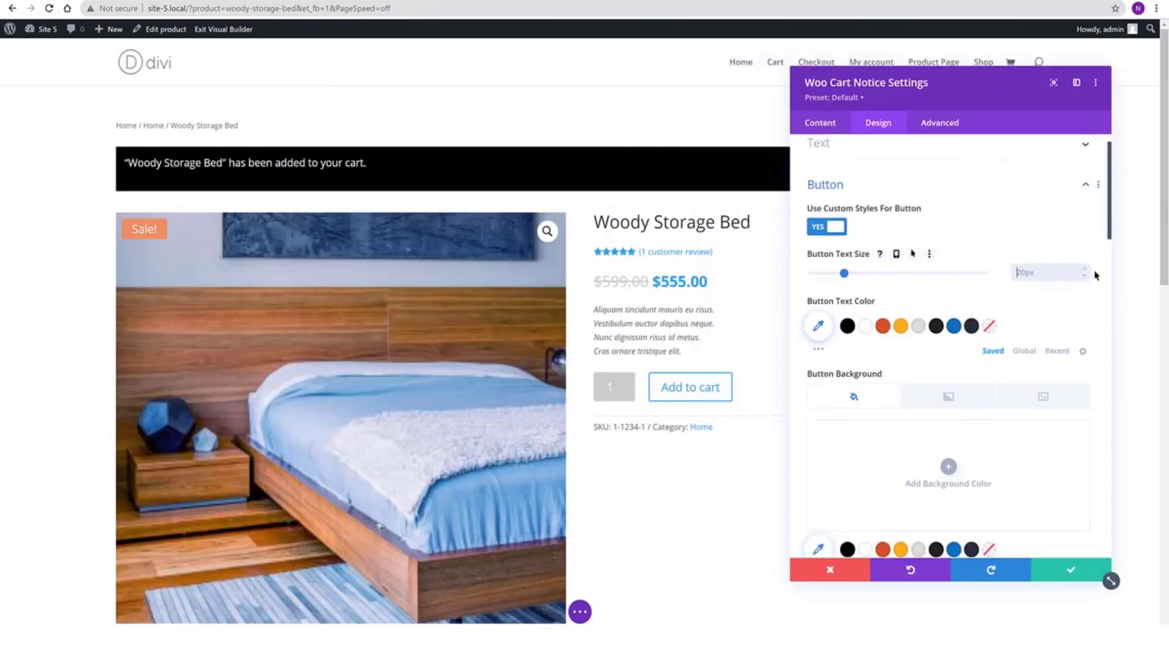
pyautogui.write('1em')
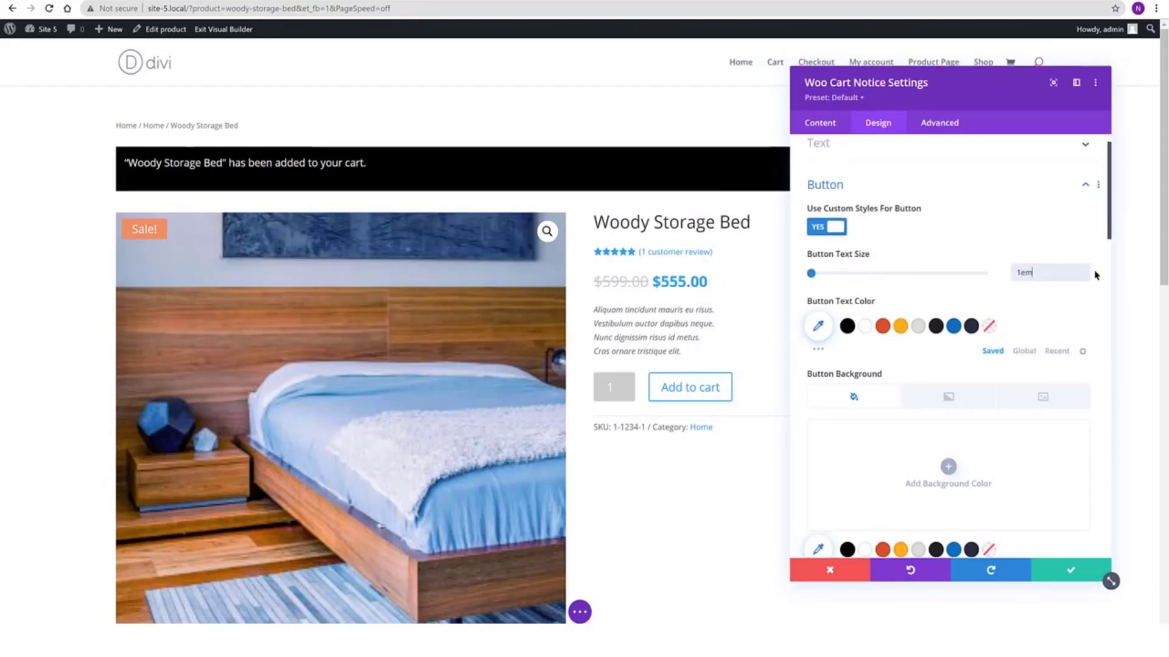
# - Set the cart notice button's text colour to black, keeping the View cart button uncovered by the settings window
pyautogui.moveTo(854, 82); pyautogui.dragTo(498, 102)
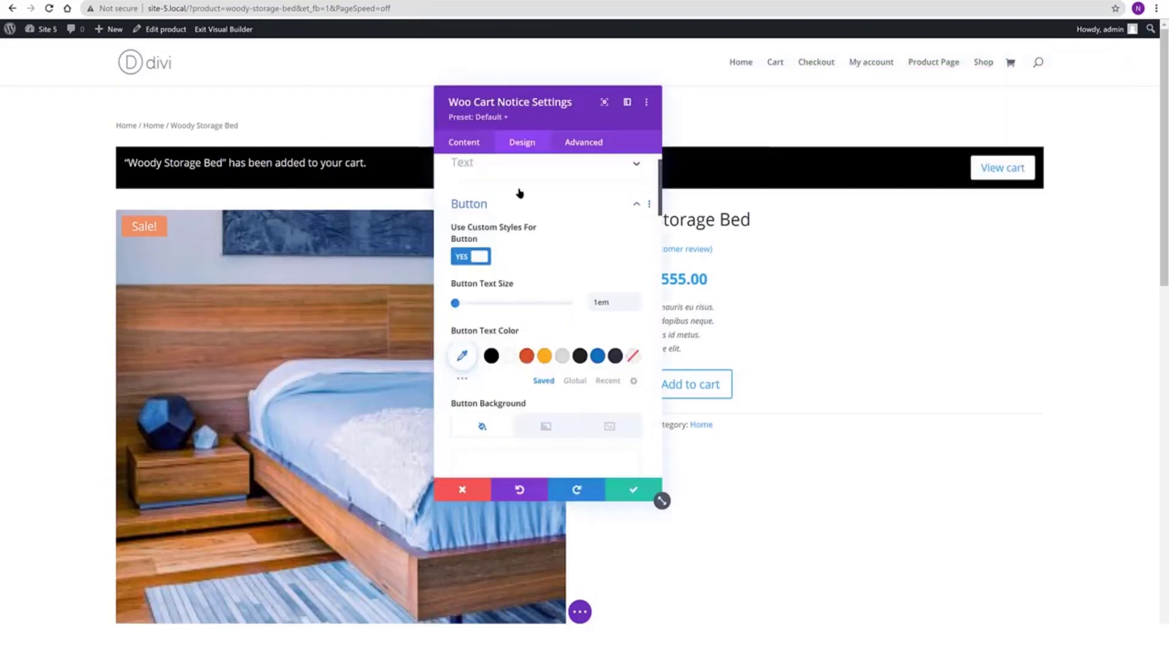
pyautogui.scroll(-3, 535, 177)
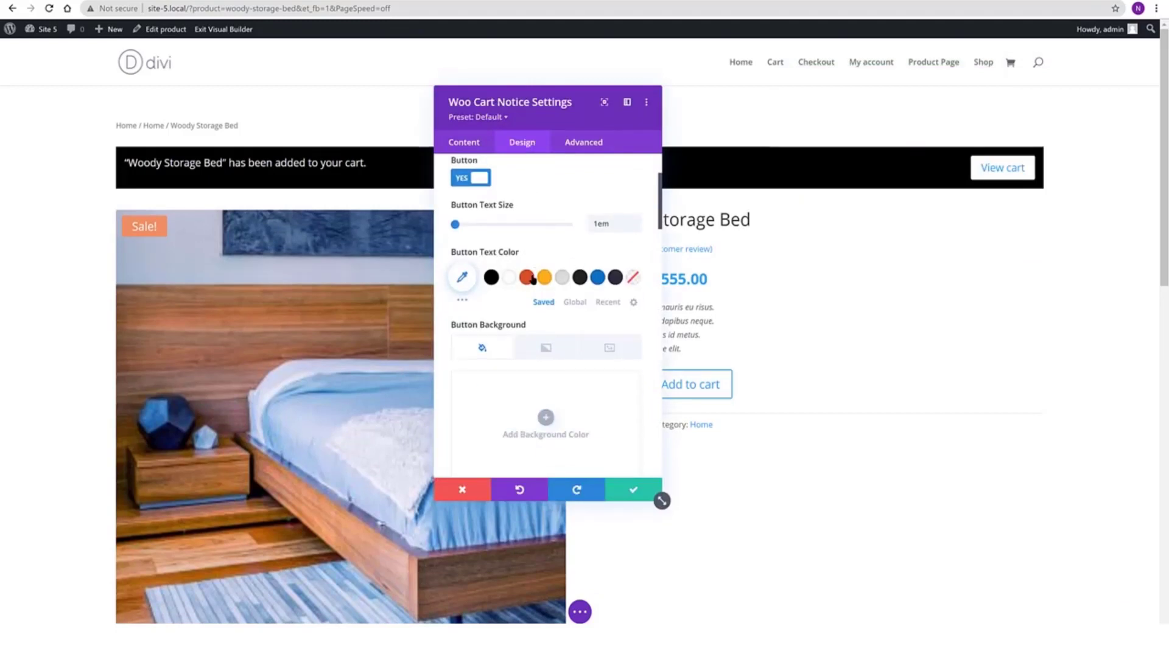
pyautogui.click(491, 279)
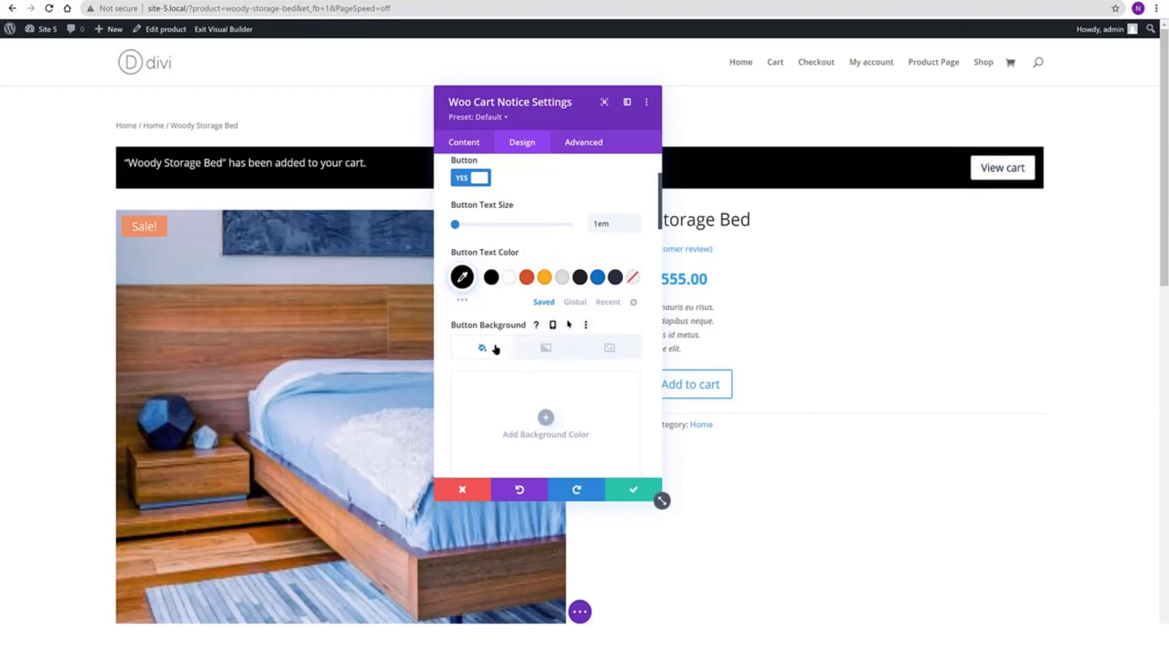
# - Set the cart notice button's font style to uppercase
pyautogui.scroll(-1, 495, 350)
pyautogui.click(462, 422)
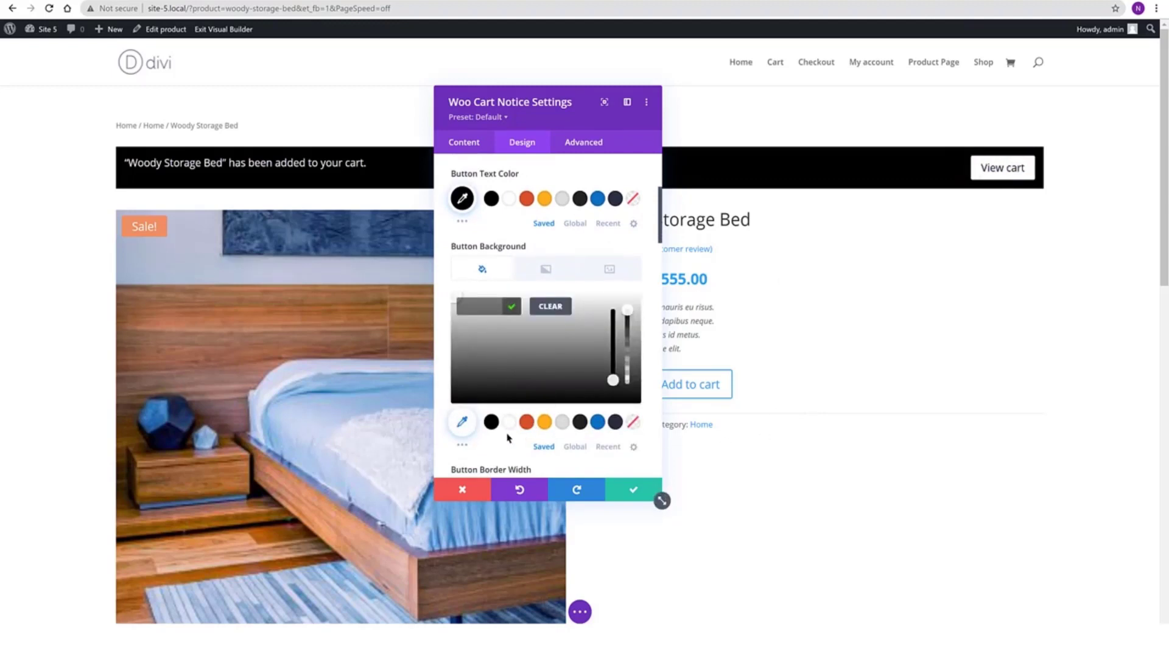
pyautogui.scroll(-2, 507, 437)
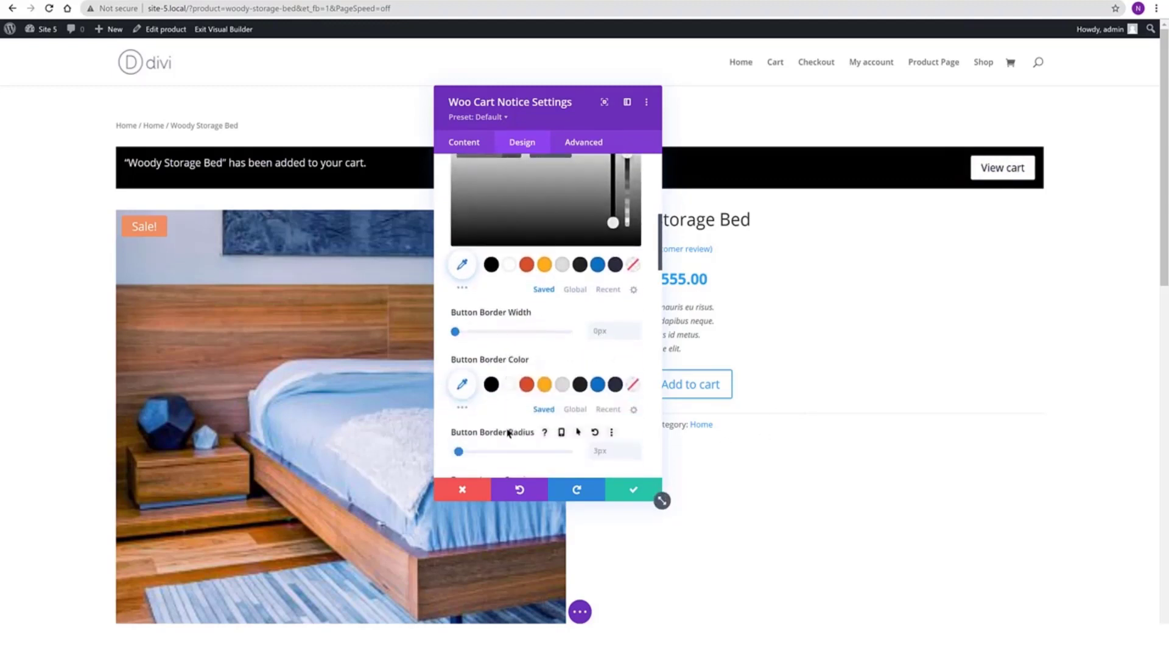
pyautogui.scroll(-1, 511, 433)
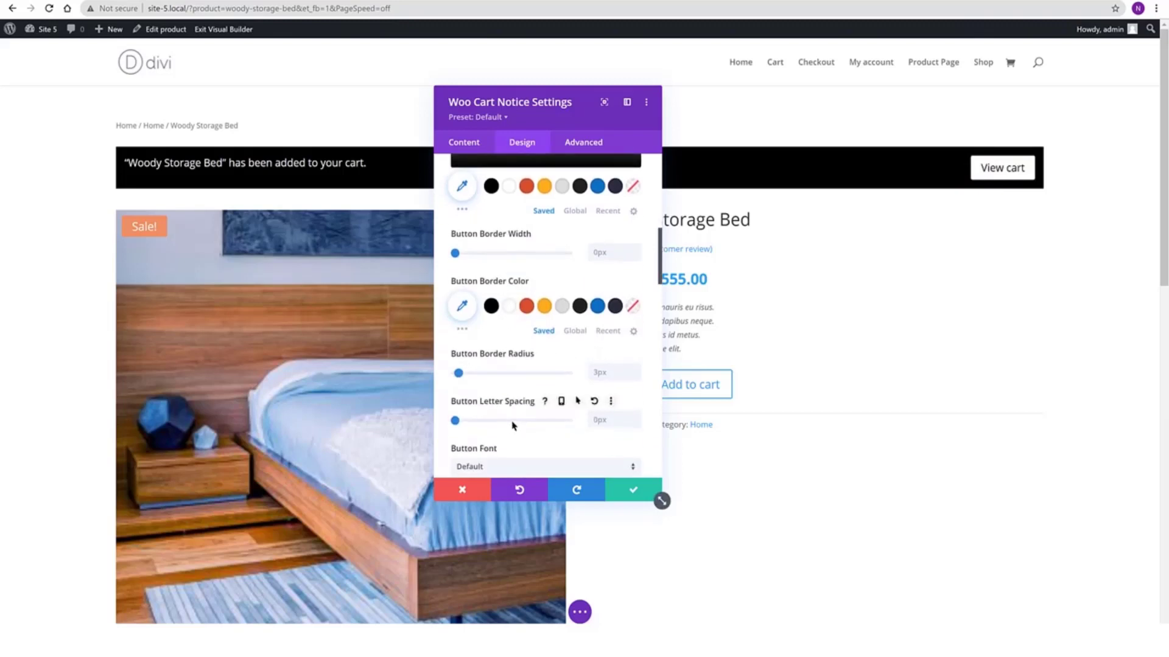
pyautogui.scroll(-2, 514, 426)
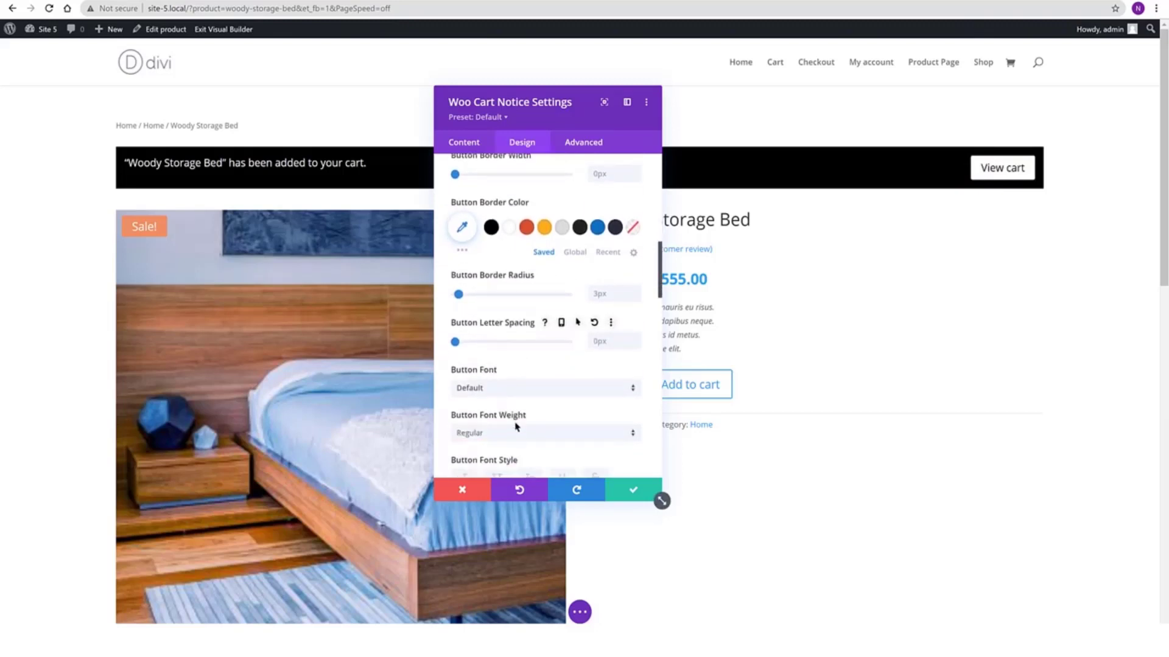
pyautogui.scroll(-2, 512, 399)
pyautogui.click(497, 399)
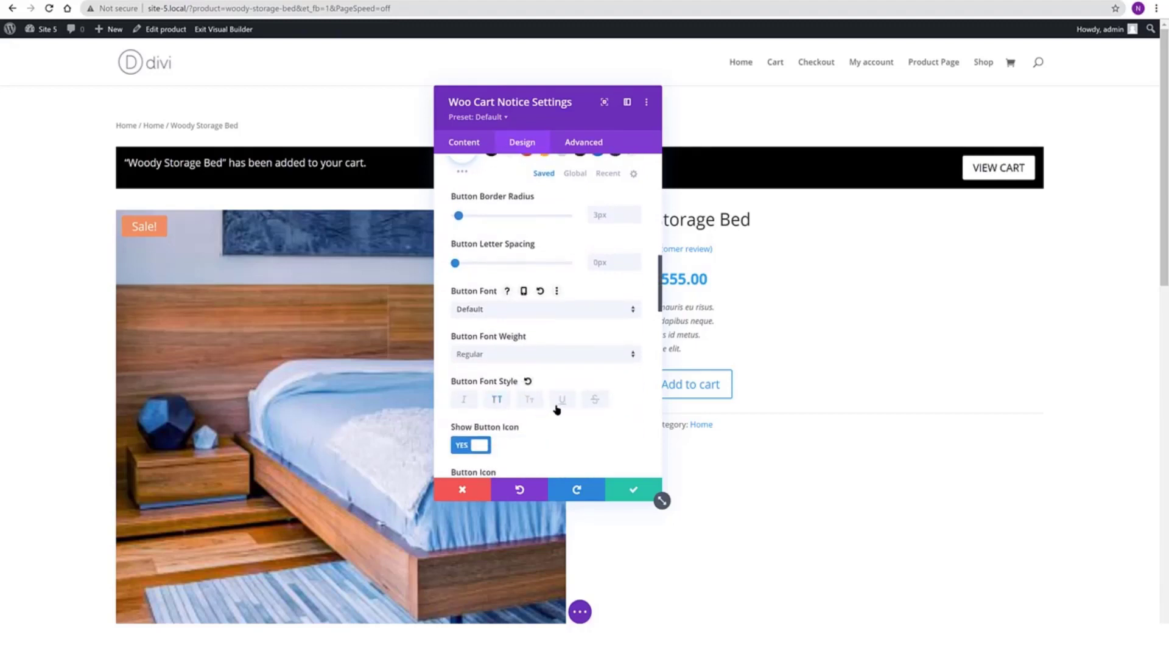
# - Review the cart notice button's icon, icon colour and icon placement options, keeping the placement at Right
pyautogui.scroll(-2, 569, 404)
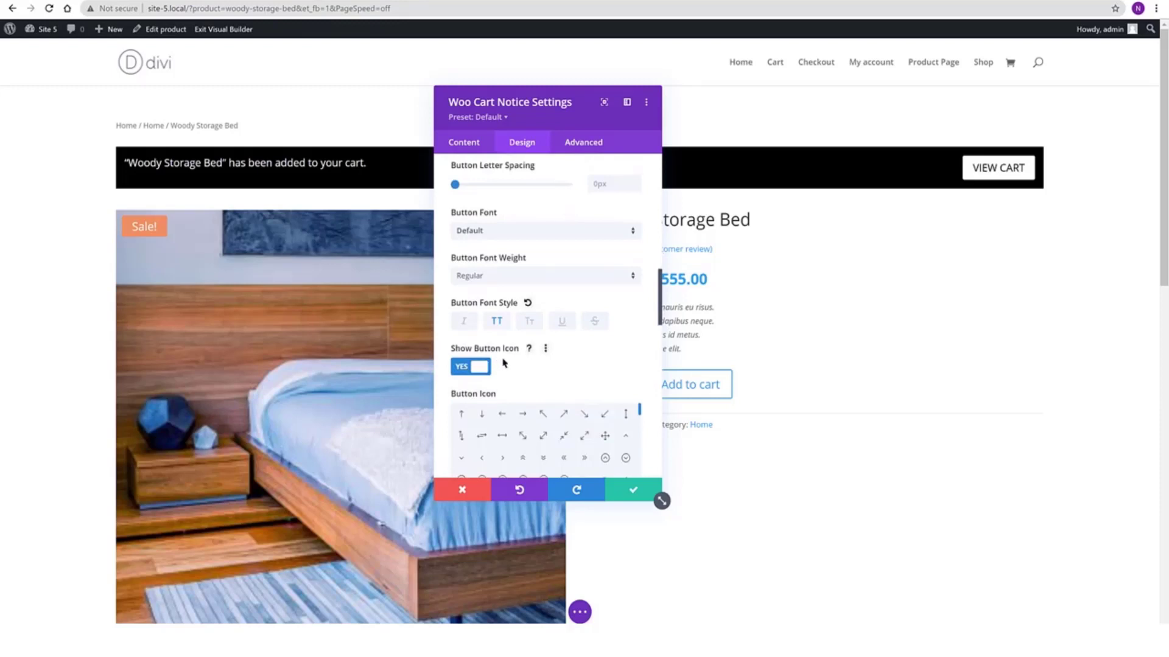
pyautogui.scroll(-2, 520, 371)
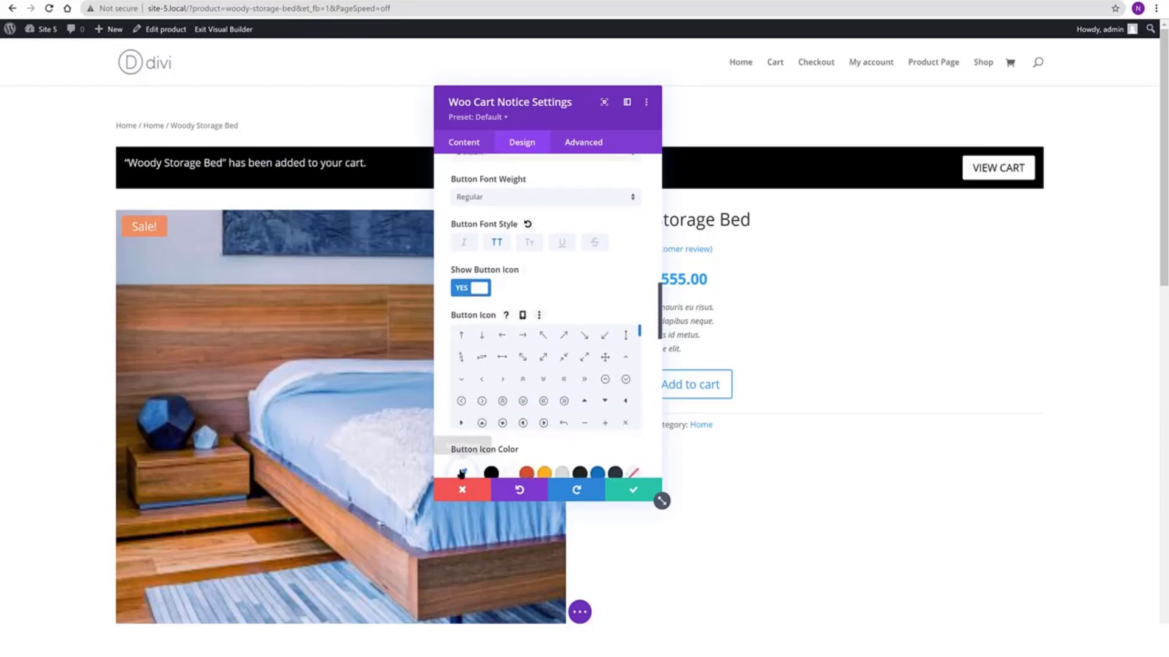
pyautogui.click(463, 471)
pyautogui.scroll(-2, 591, 445)
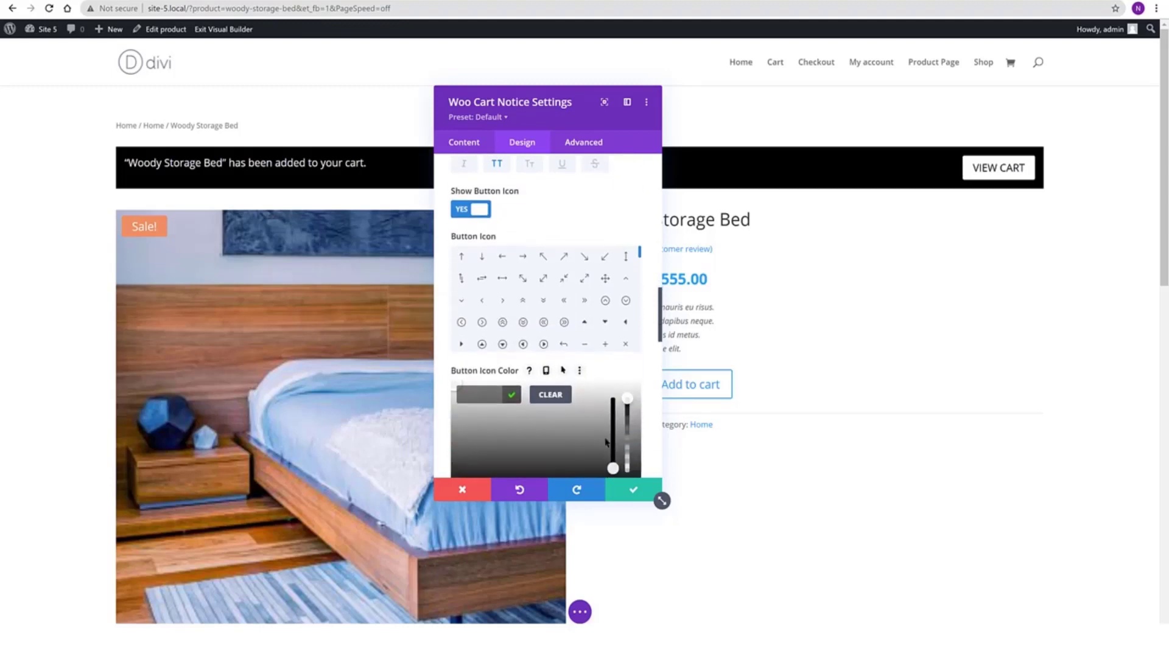
pyautogui.scroll(-4, 607, 414)
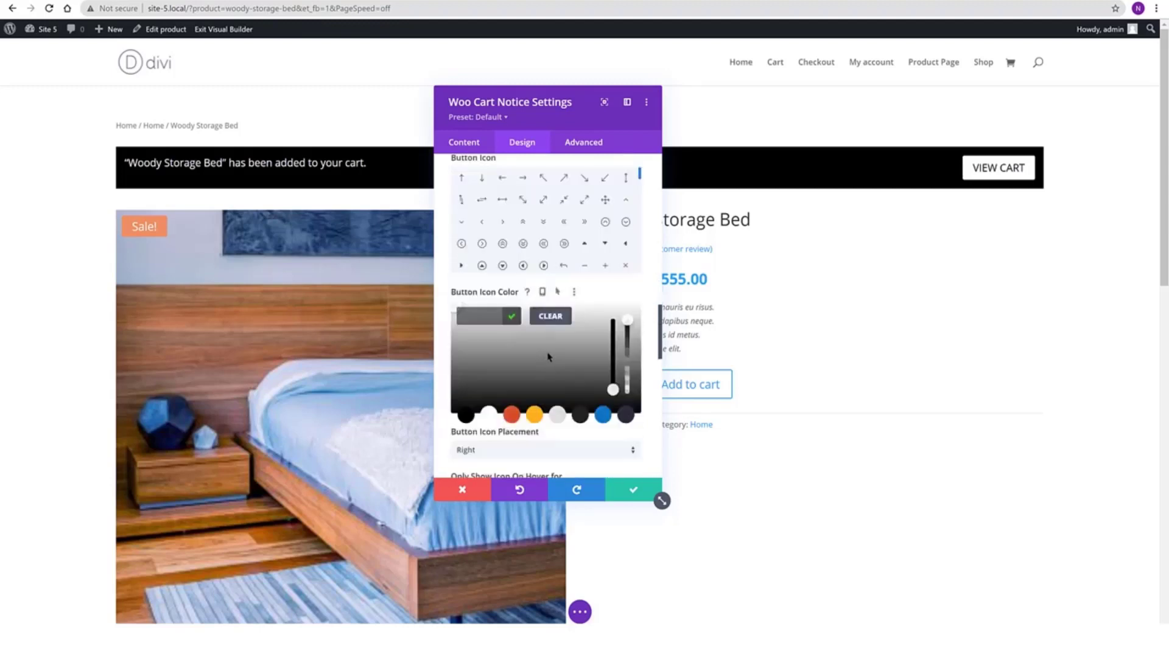
pyautogui.click(508, 376)
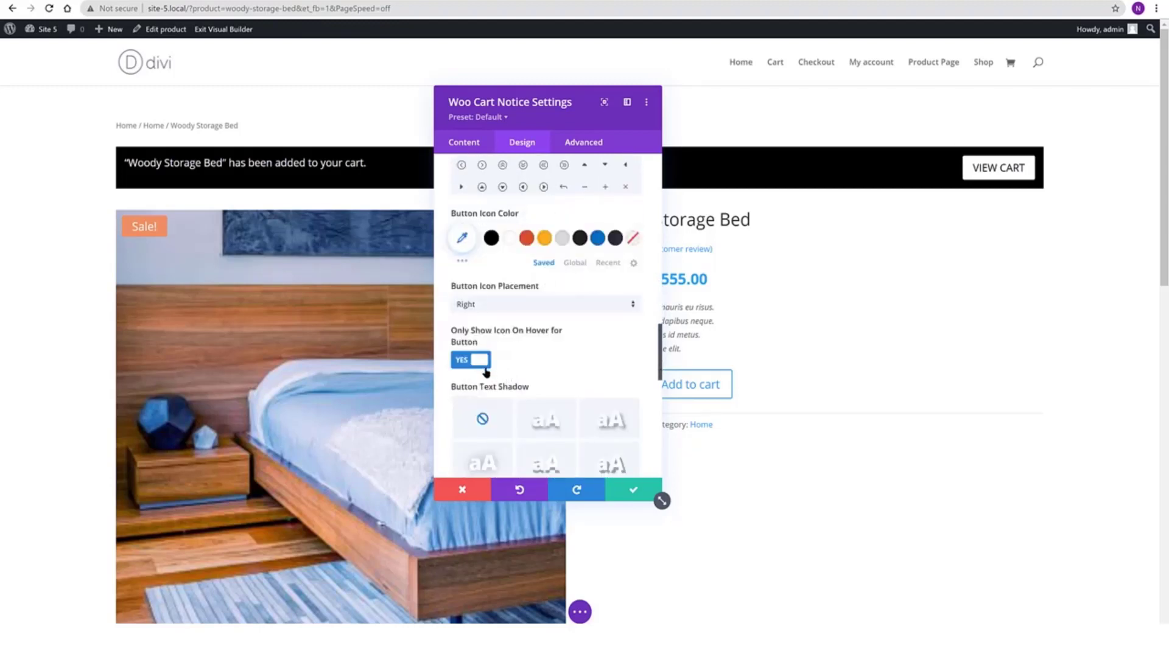
pyautogui.click(502, 306)
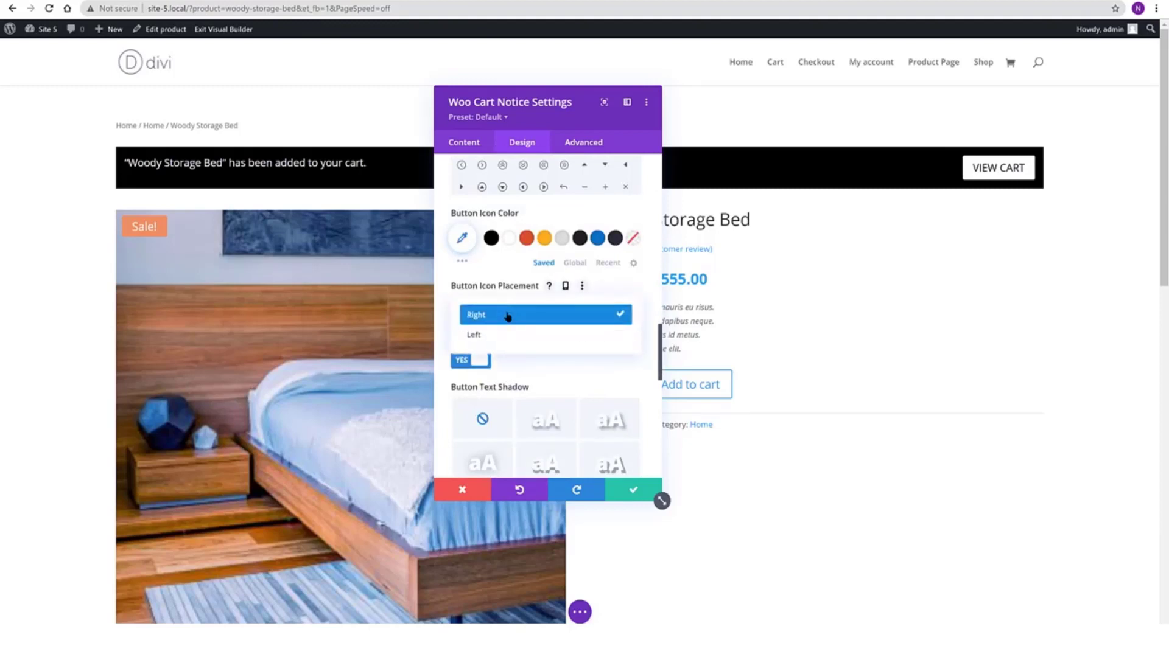
pyautogui.click(502, 313)
# - Set the cart notice button's padding to 0.5em at the top and 2em on the left and right, and save the module settings
pyautogui.scroll(-4, 648, 350)
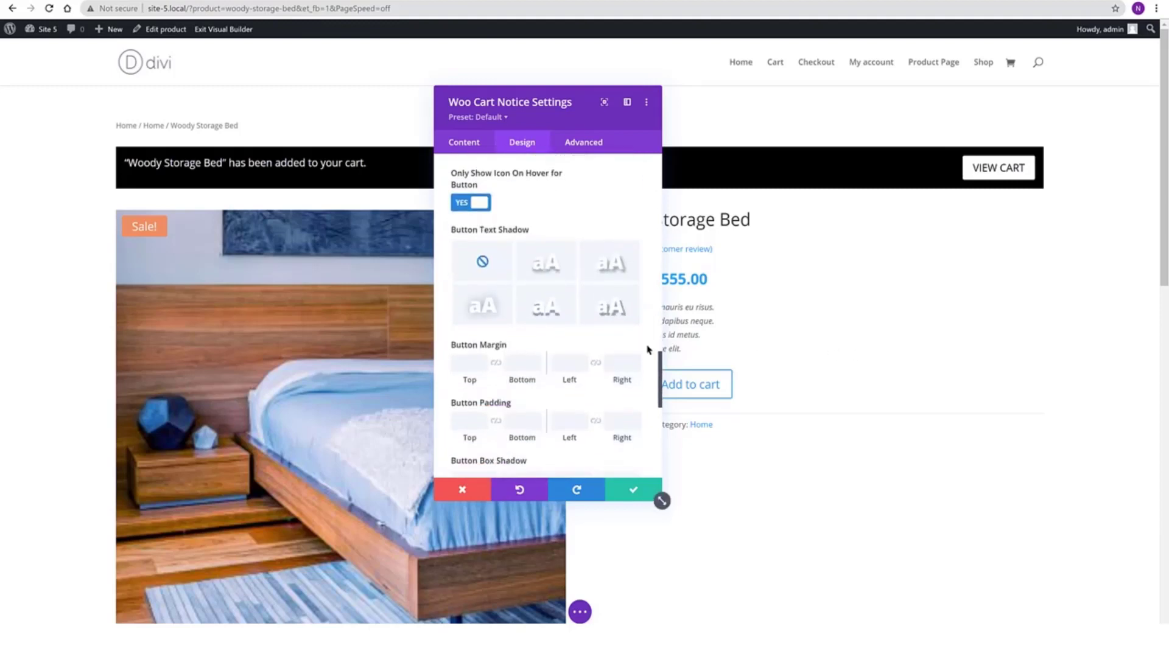
pyautogui.click(461, 425)
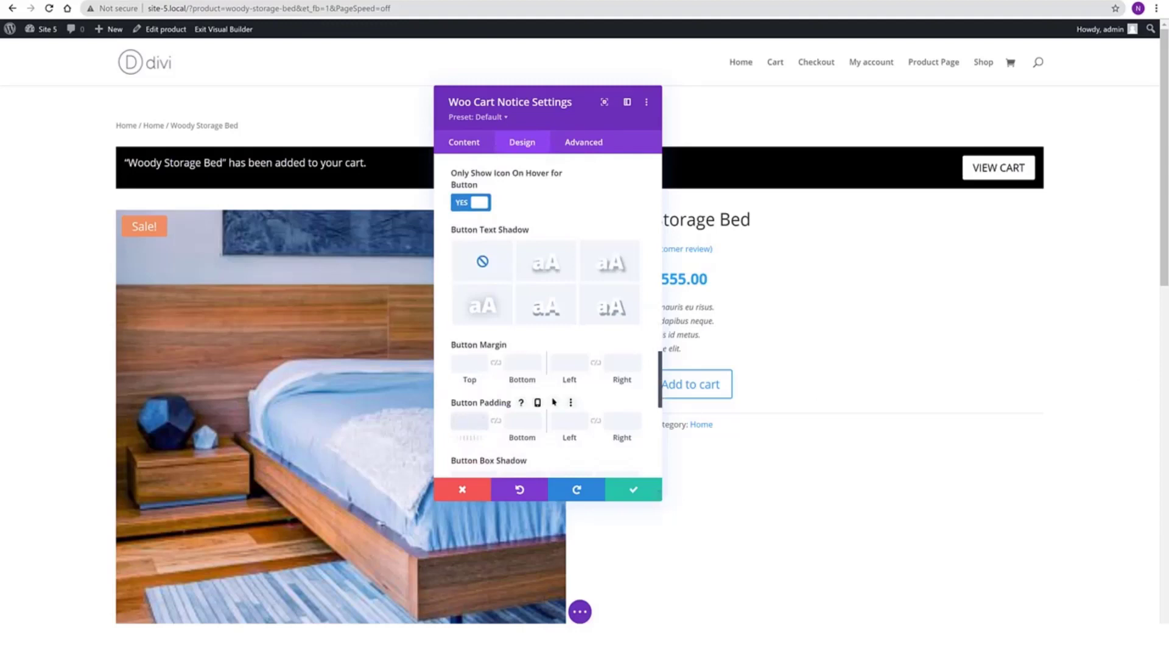
pyautogui.click(495, 422)
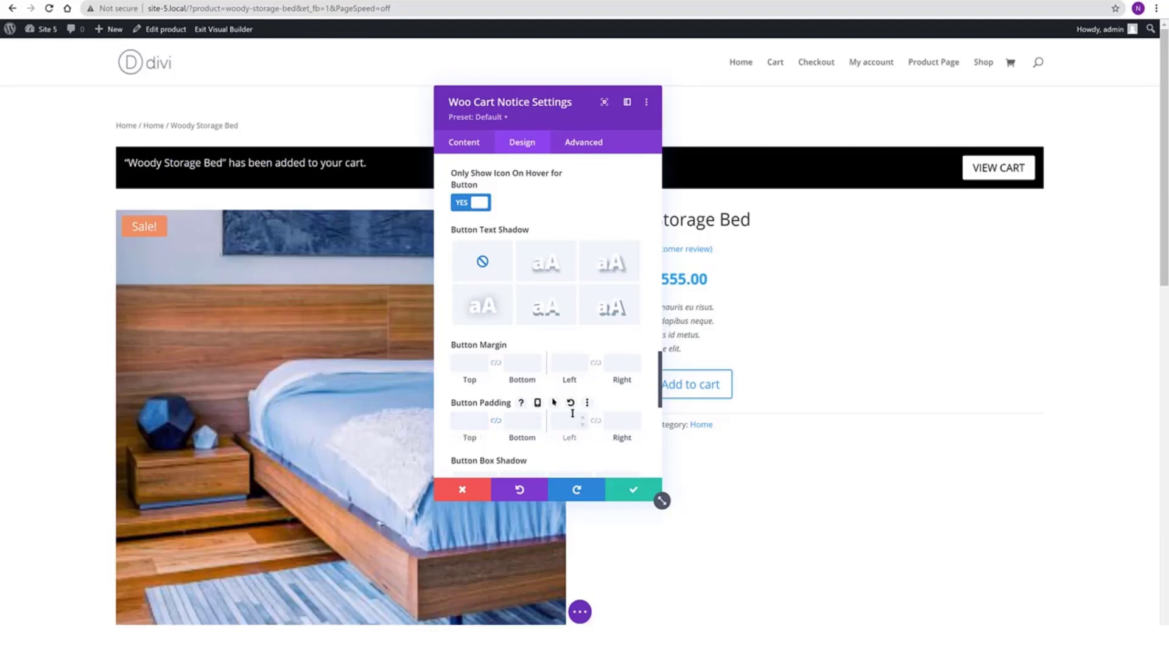
pyautogui.write('0.5em')
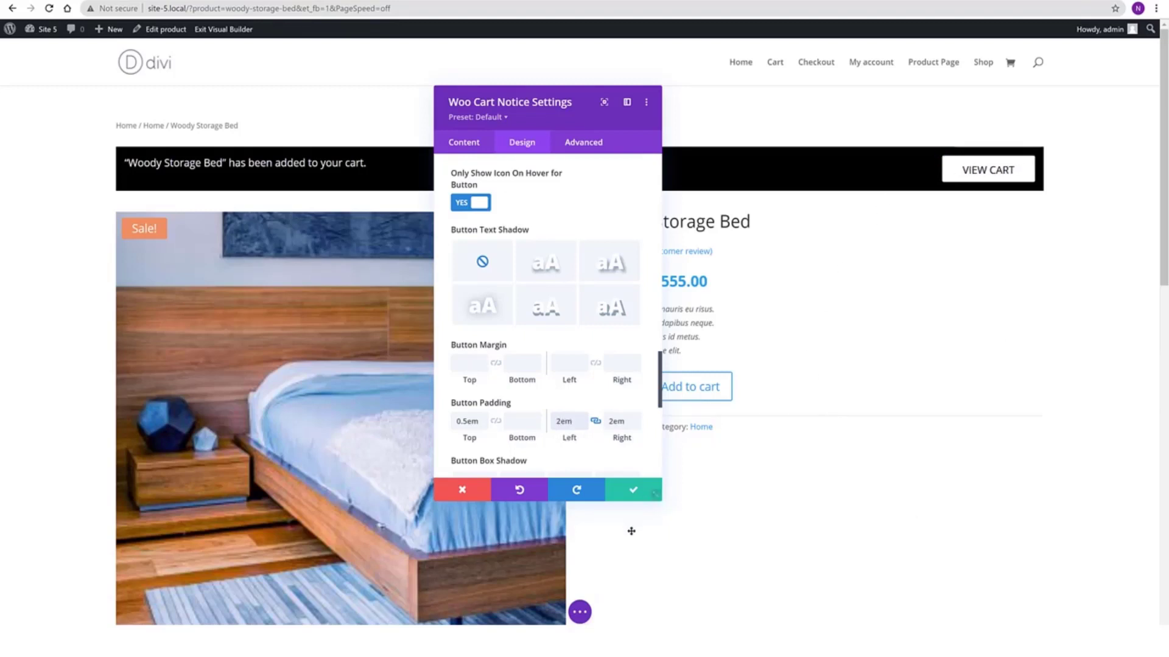
pyautogui.scroll(-1, 587, 376)
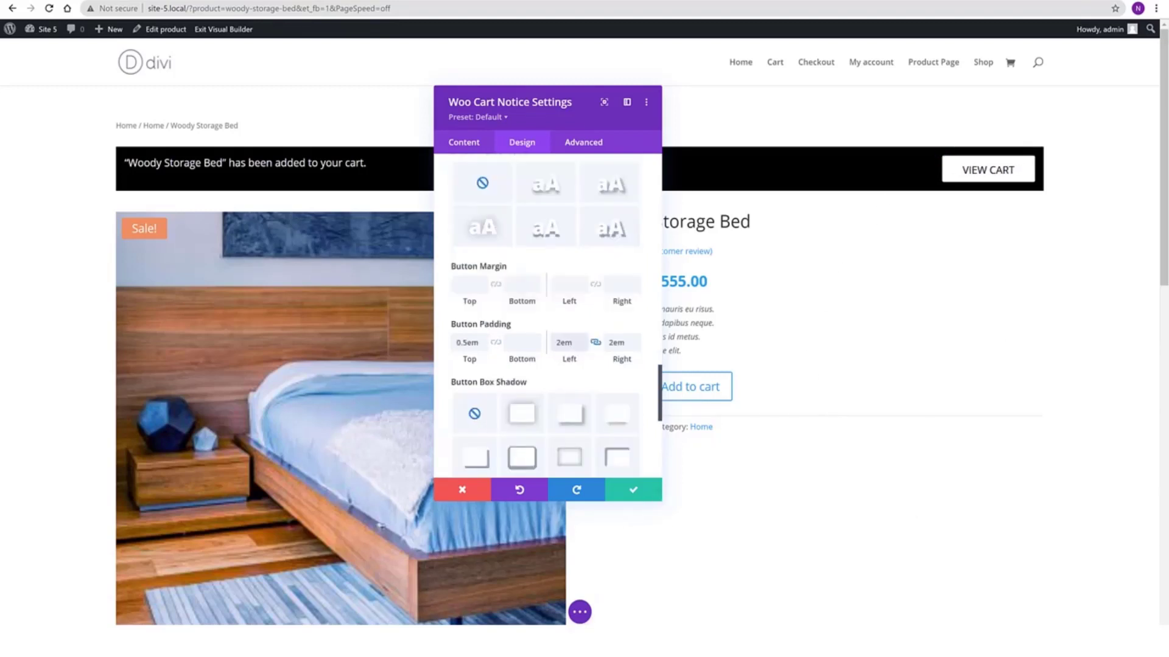
pyautogui.click(628, 491)
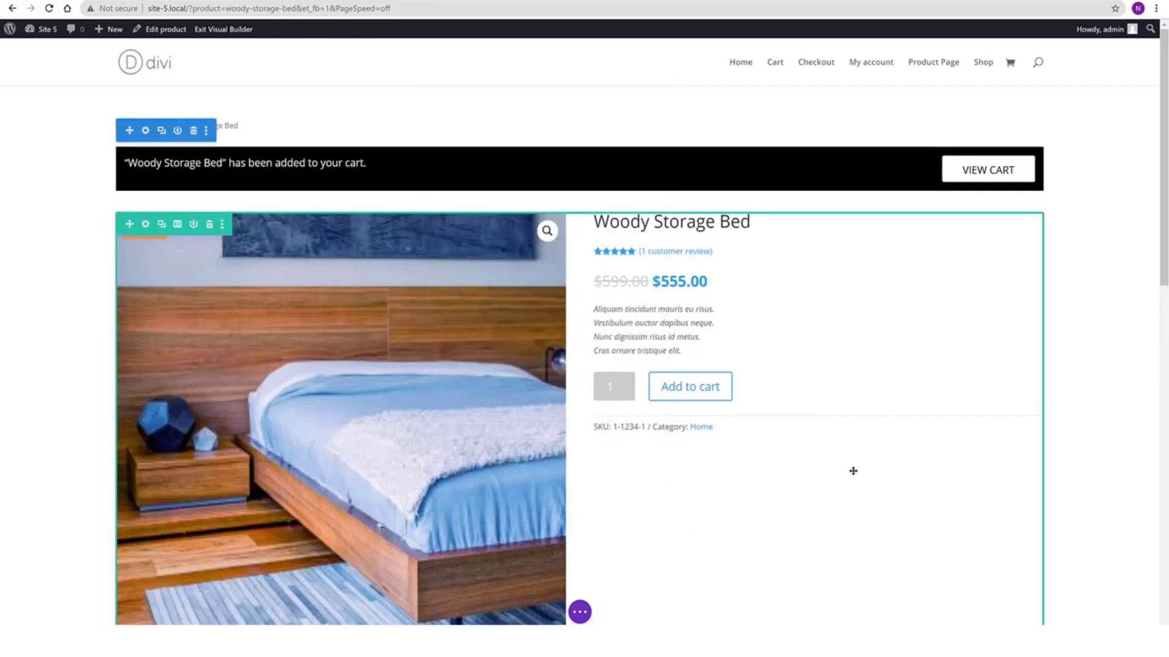
# - Set the inactive tab background colour of the Woo Tabs module below the product image to black, keeping the tabs uncovered by the settings window
pyautogui.scroll(-5, 843, 396)
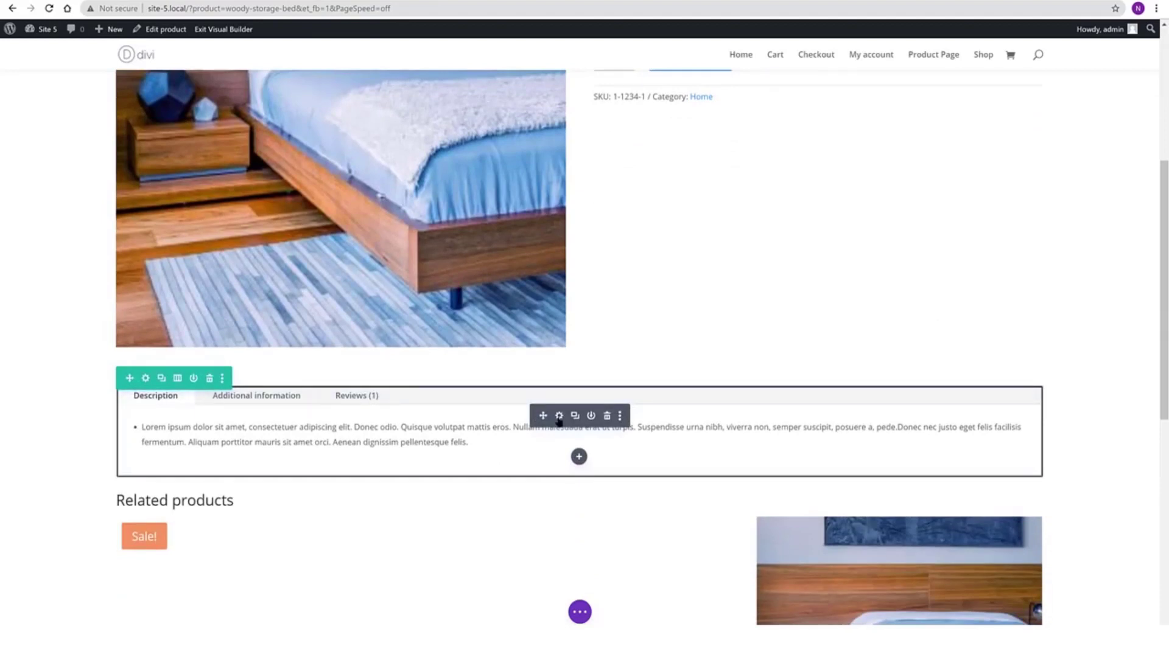
pyautogui.click(559, 416)
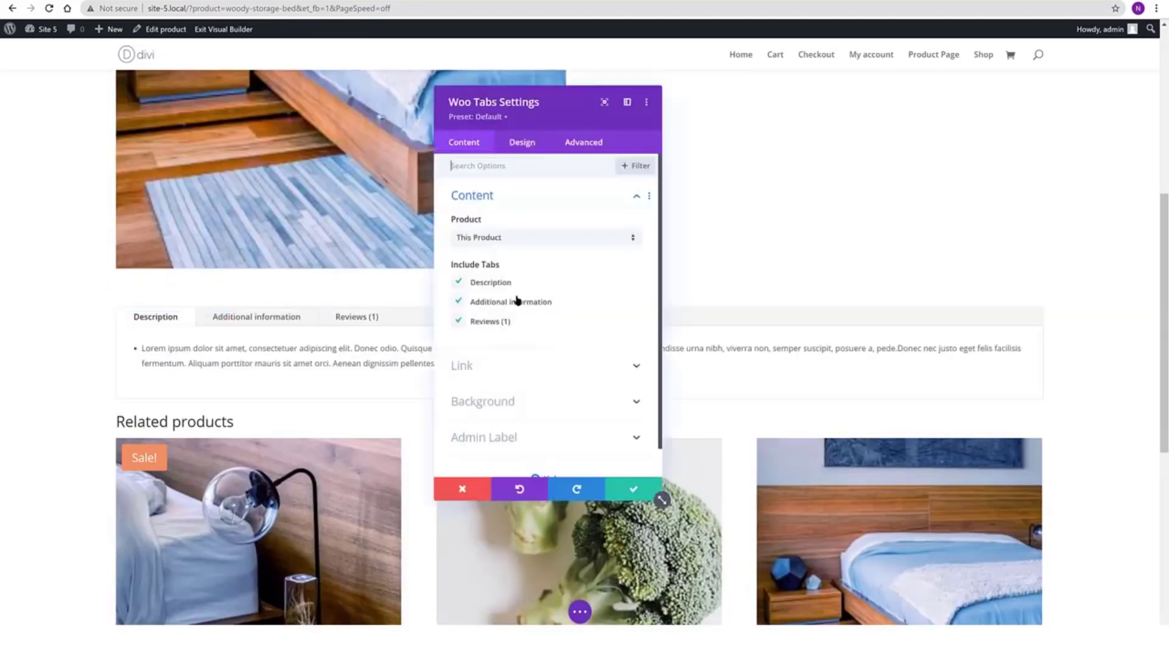
pyautogui.click(522, 146)
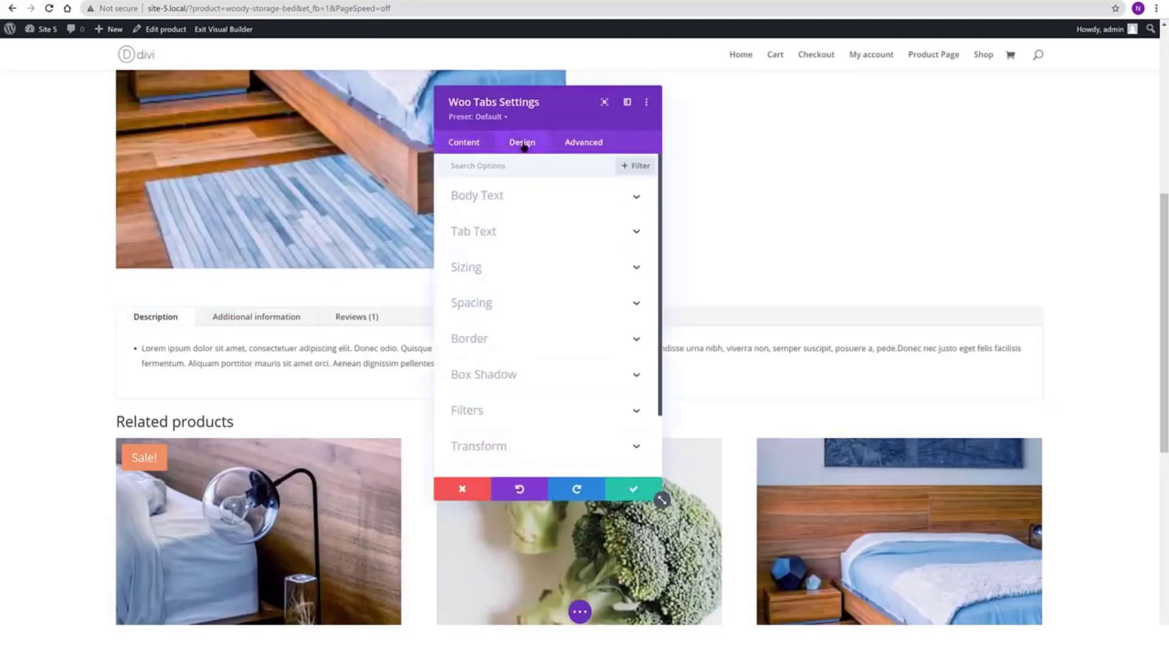
pyautogui.click(519, 232)
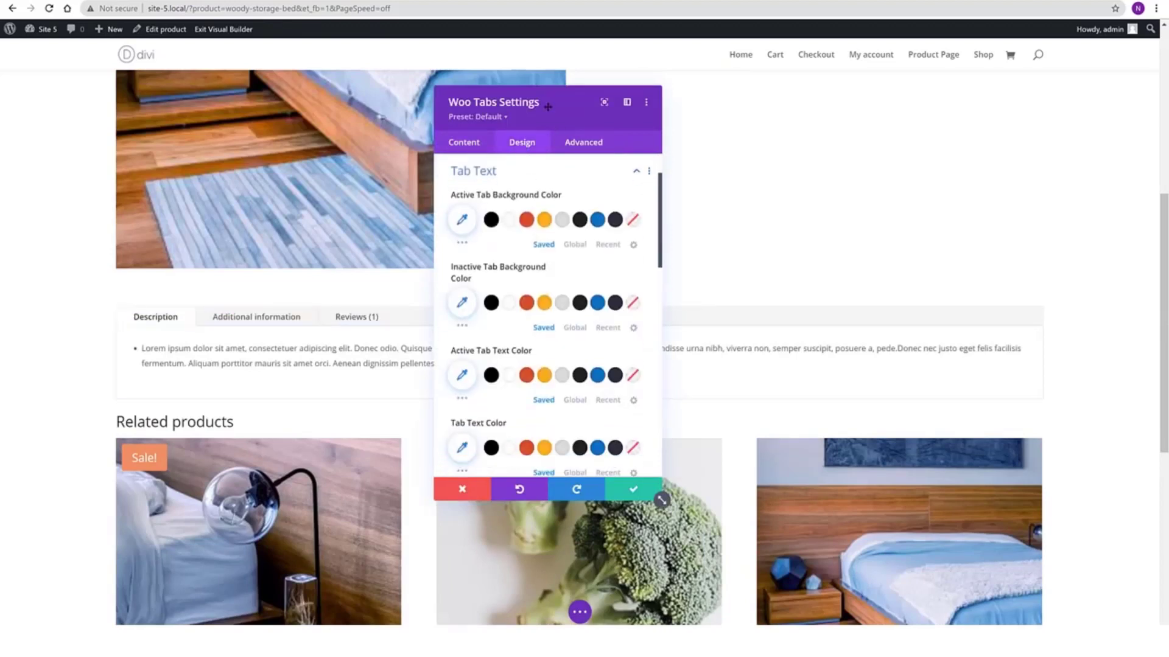
pyautogui.moveTo(633, 84); pyautogui.dragTo(999, 38)
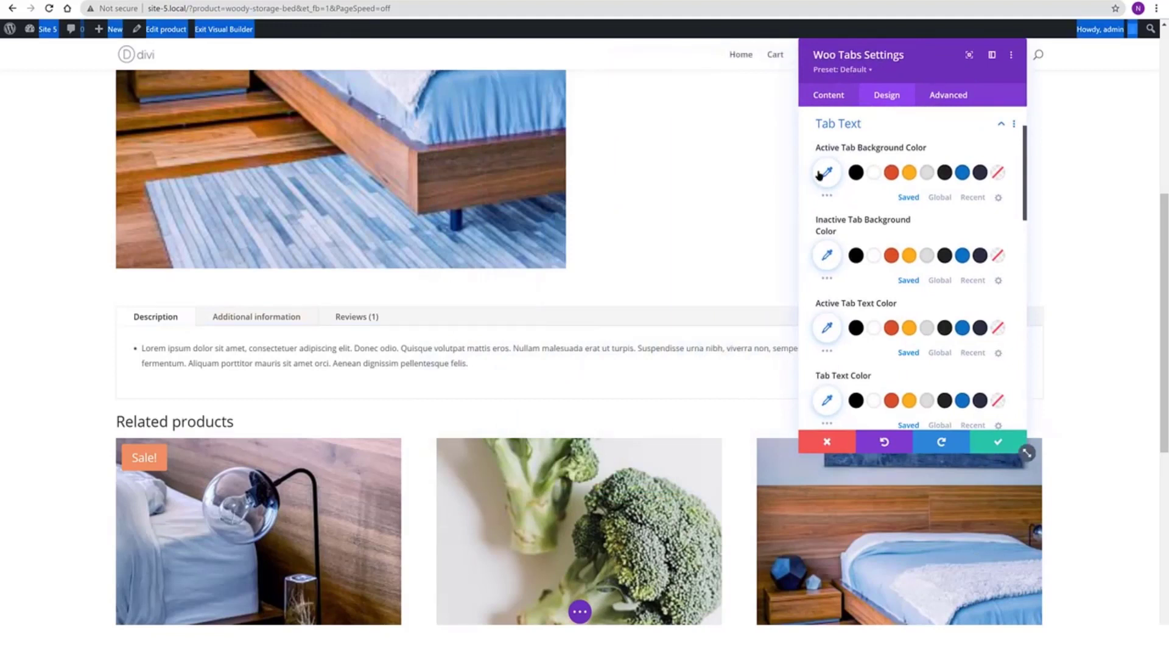
pyautogui.click(828, 173)
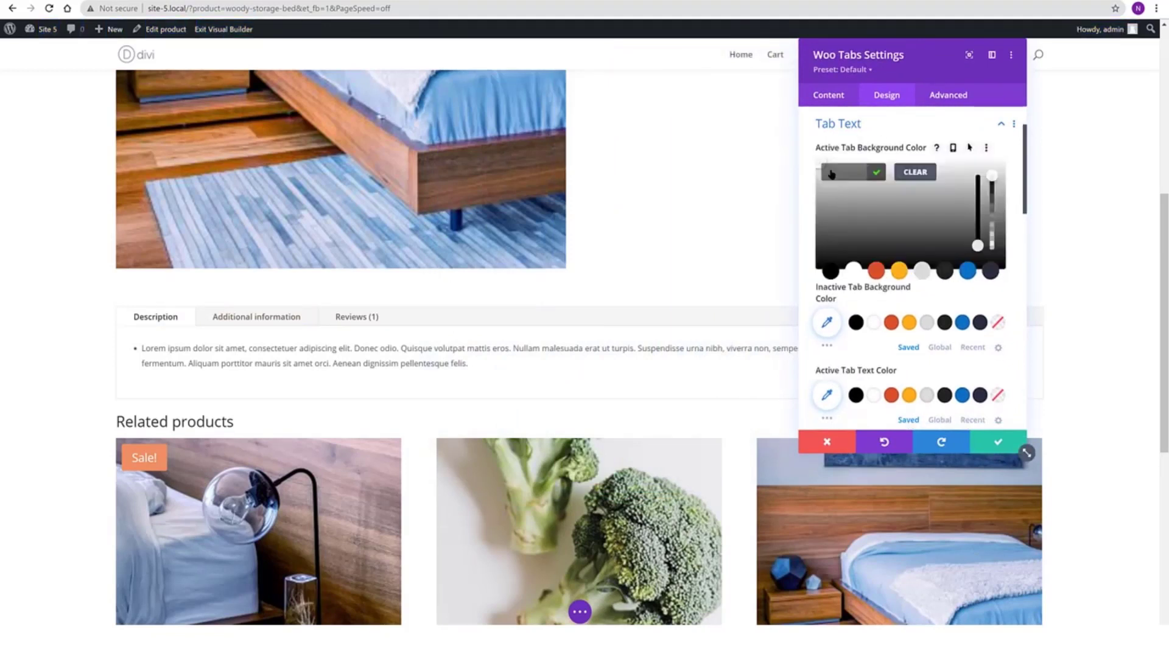
pyautogui.scroll(-2, 852, 274)
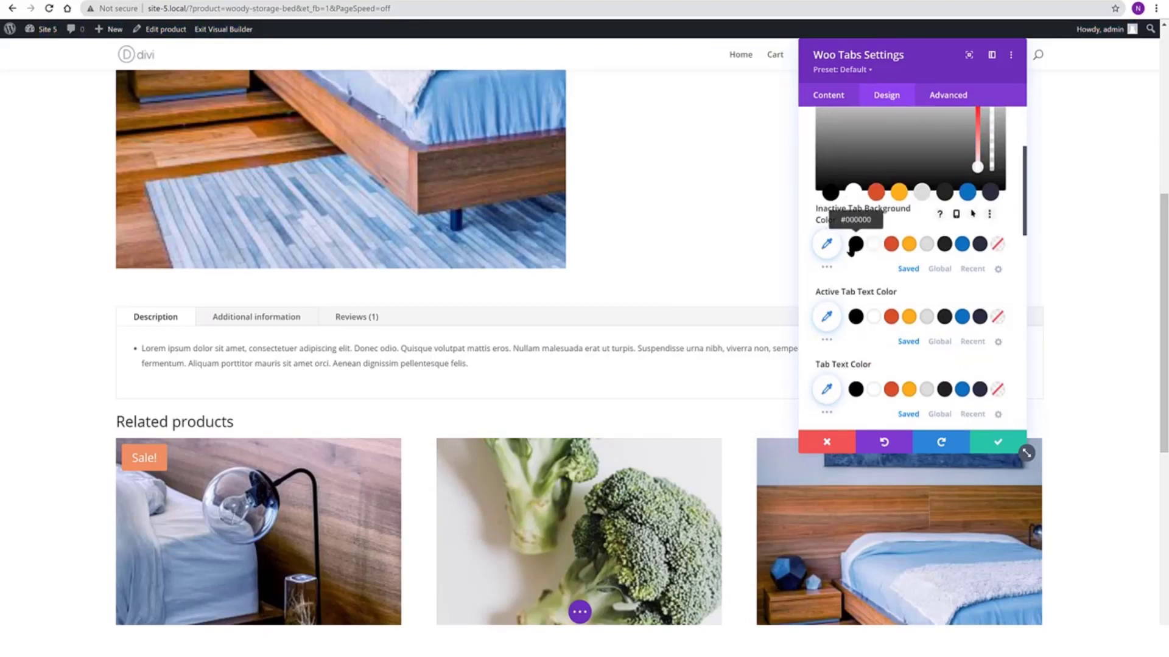
pyautogui.click(855, 245)
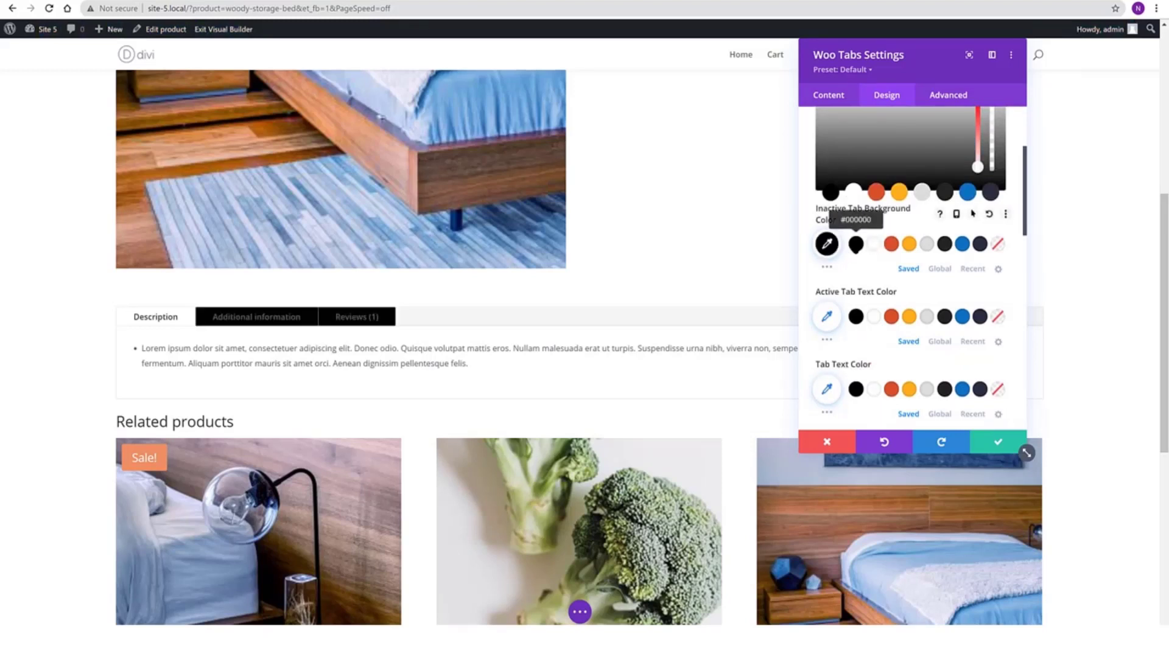
# - Set the product tabs' active tab text colour to black and general tab text colour to white, and save the module settings
pyautogui.scroll(-2, 865, 246)
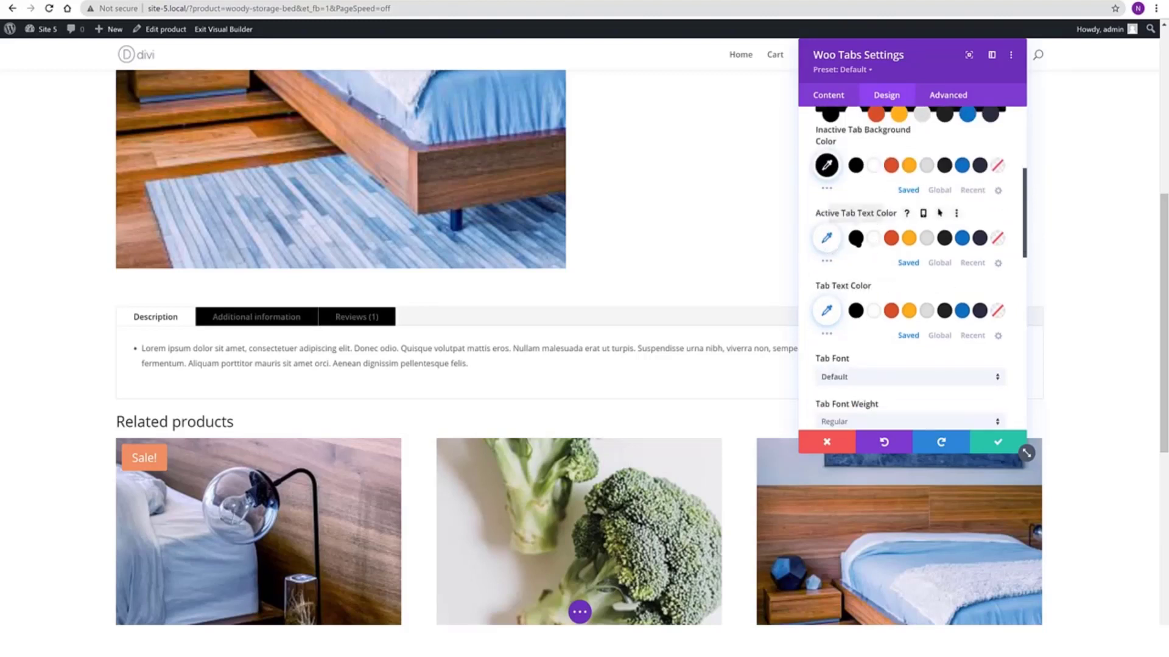
pyautogui.click(855, 238)
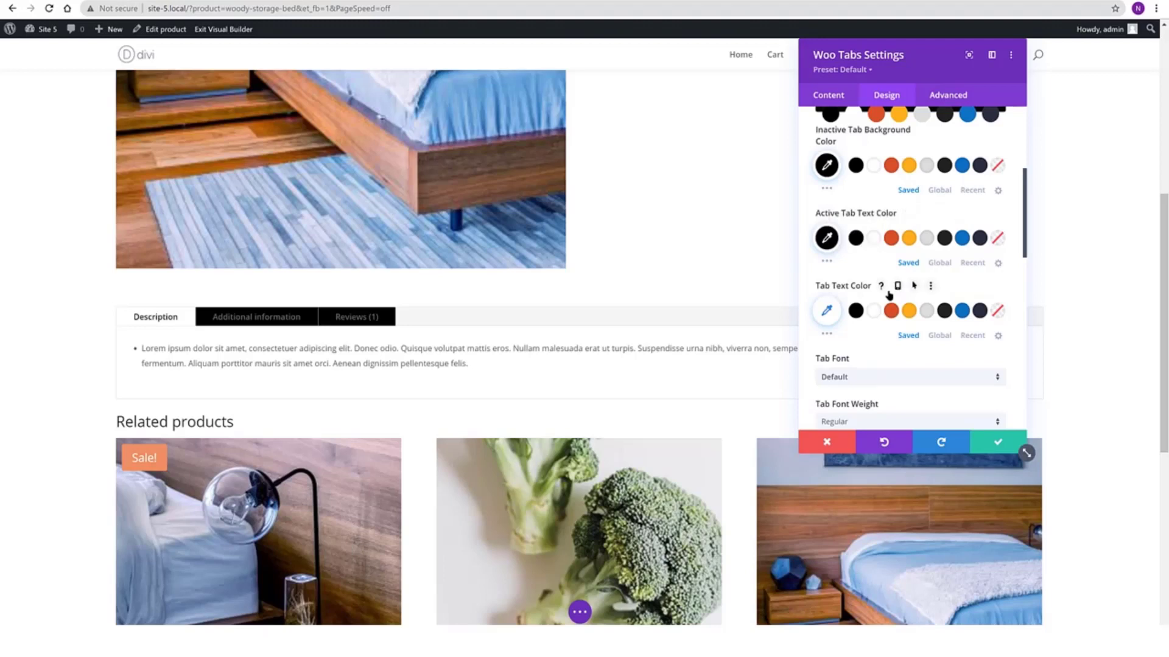
pyautogui.click(874, 311)
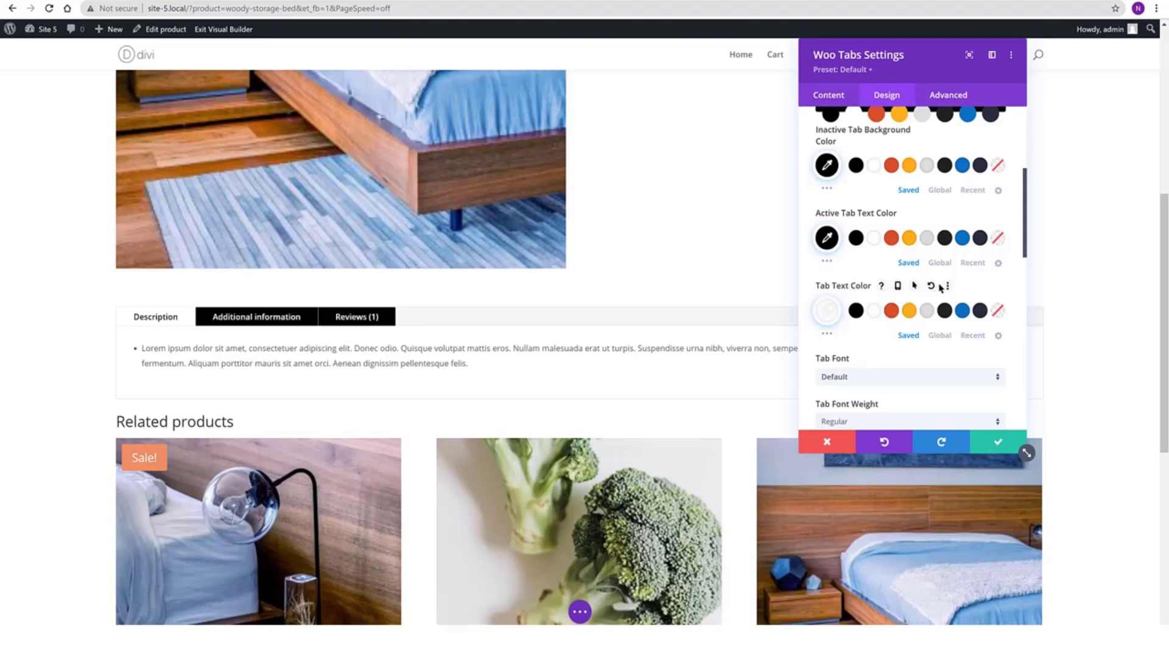
pyautogui.scroll(-2, 941, 288)
pyautogui.click(998, 442)
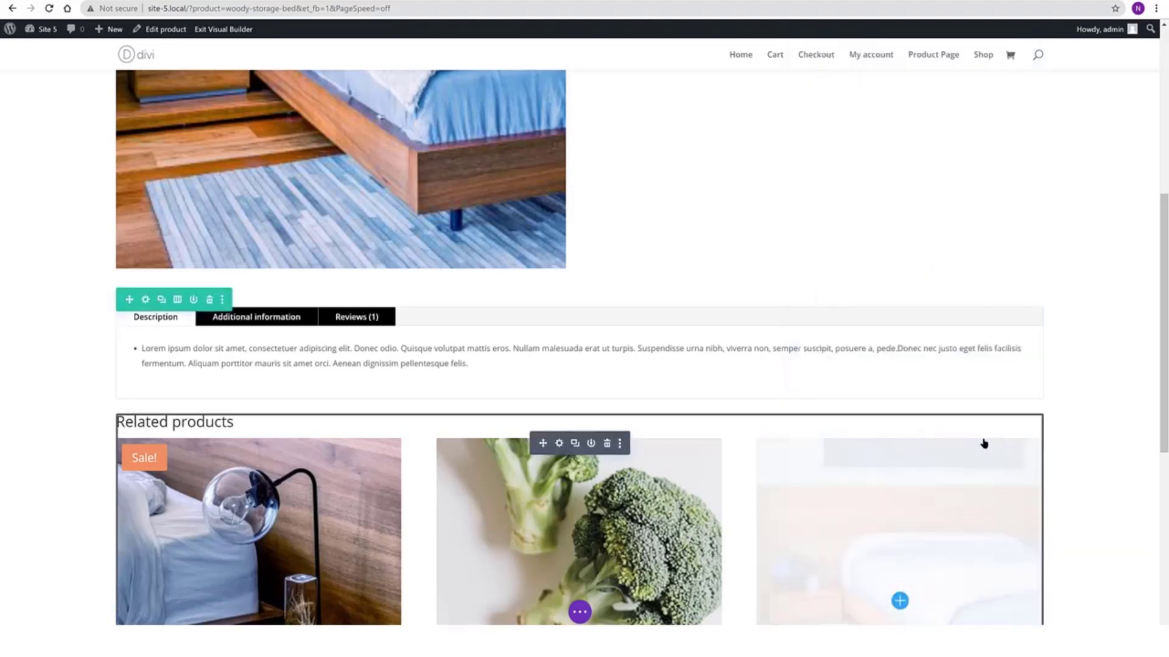
# - Enable custom button styles in the Woo Add To Cart module's design settings, moving the settings window farther away from the product details
pyautogui.scroll(3, 841, 293)
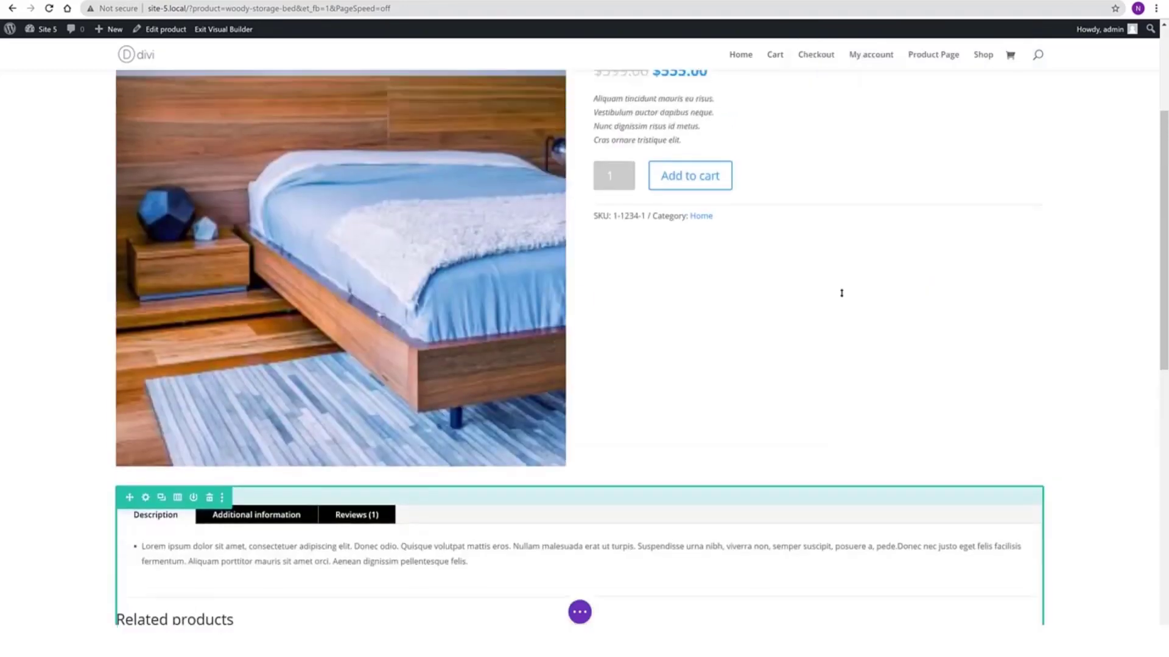
pyautogui.scroll(1, 841, 293)
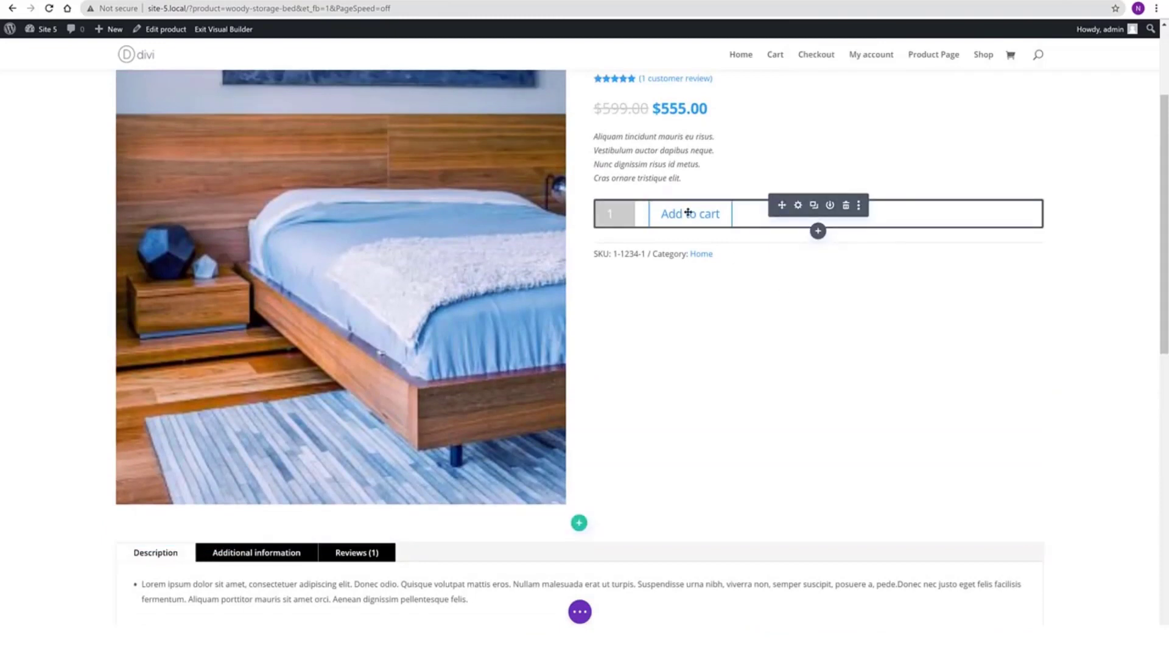
pyautogui.click(798, 206)
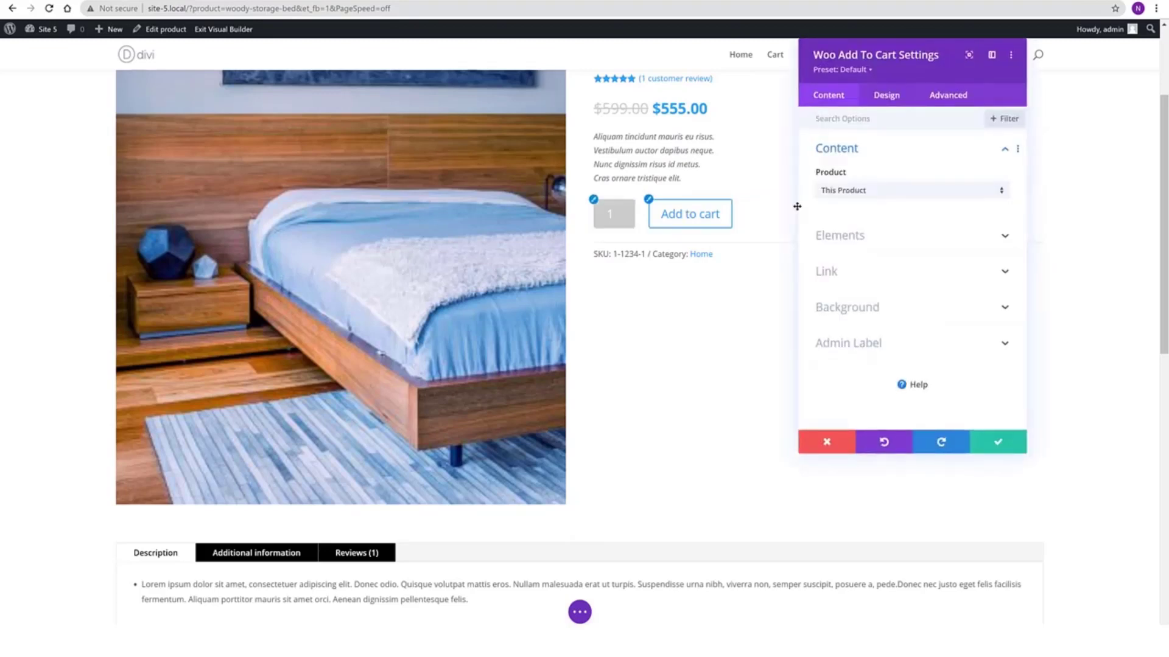
pyautogui.click(887, 98)
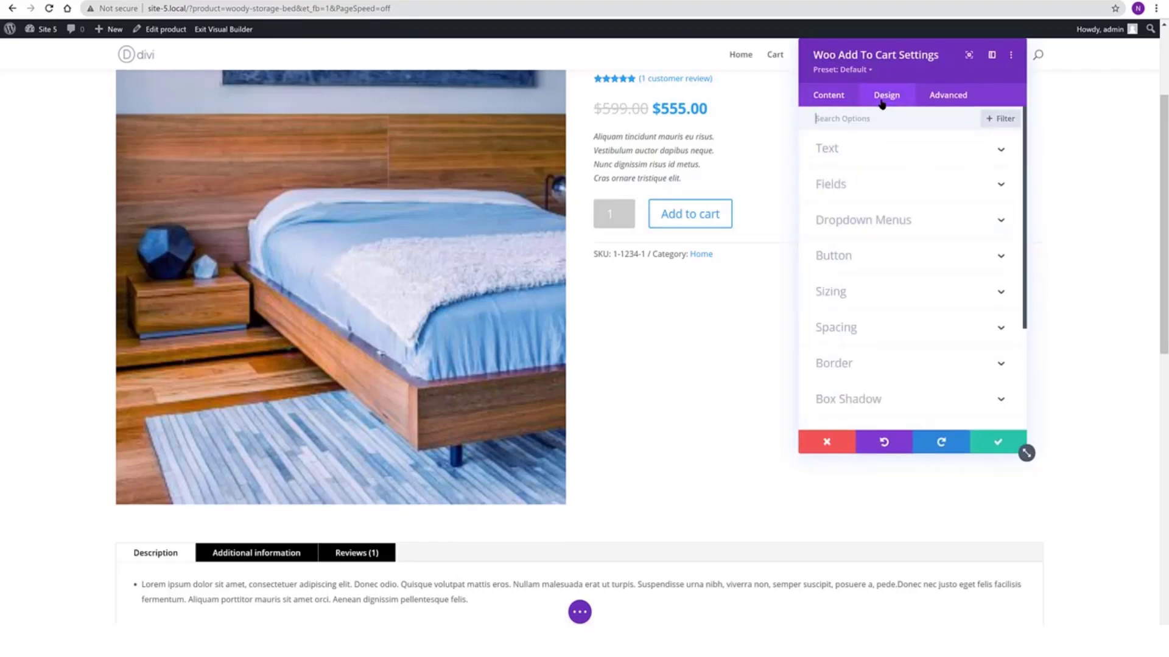
pyautogui.click(840, 255)
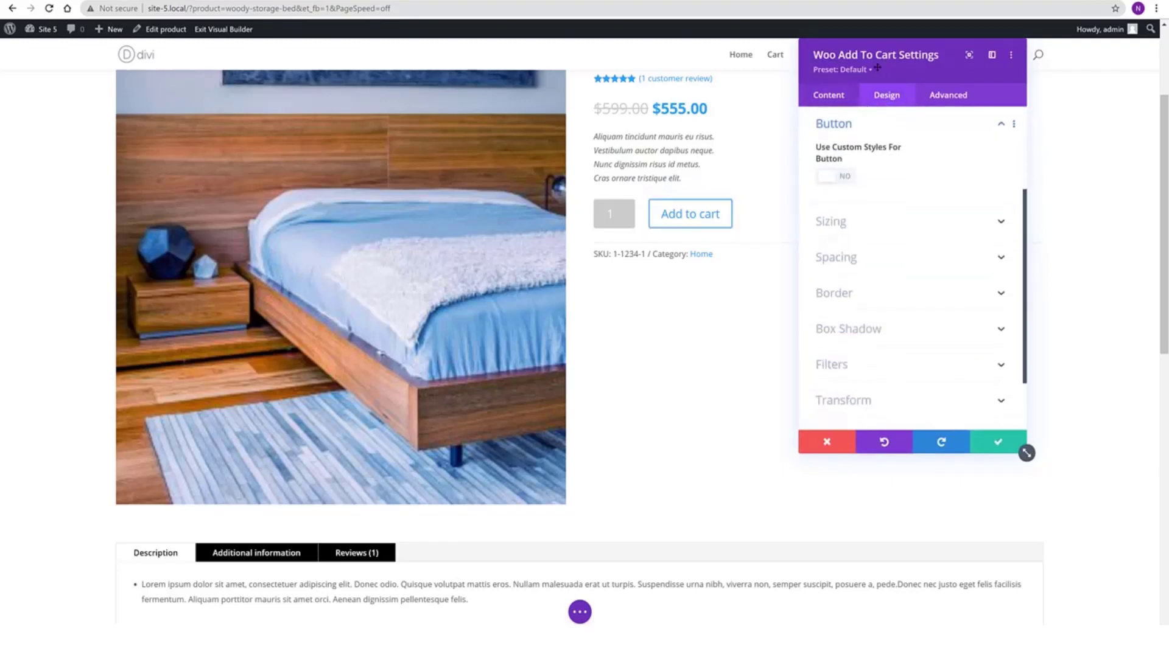
pyautogui.moveTo(899, 59); pyautogui.dragTo(1023, 61)
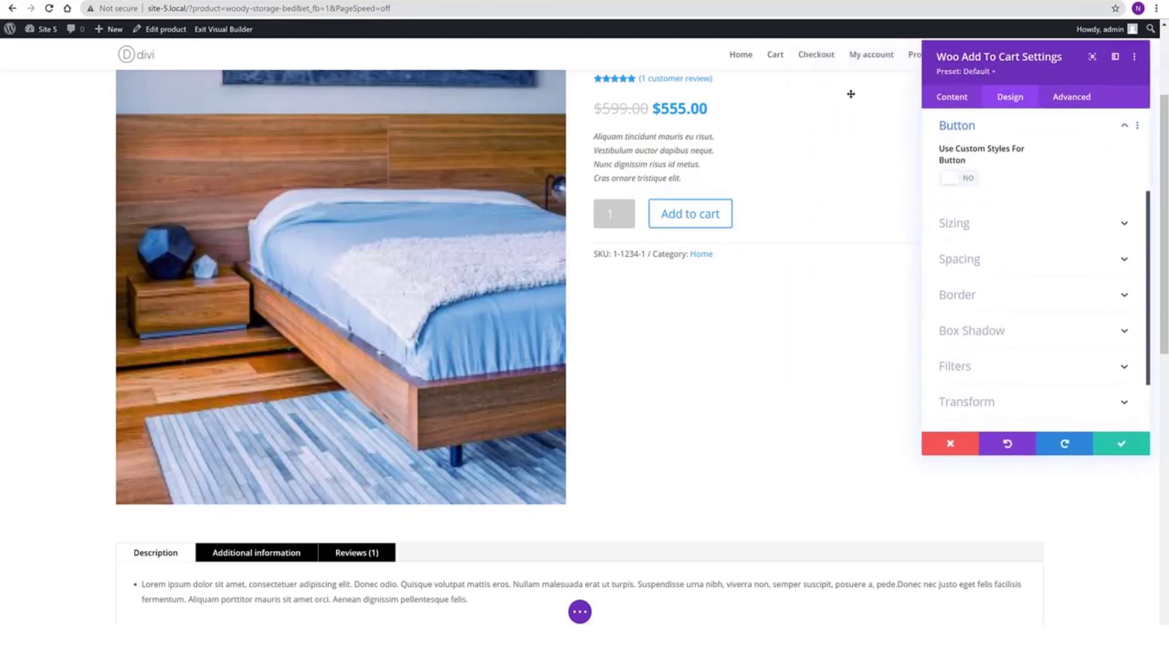
pyautogui.click(971, 179)
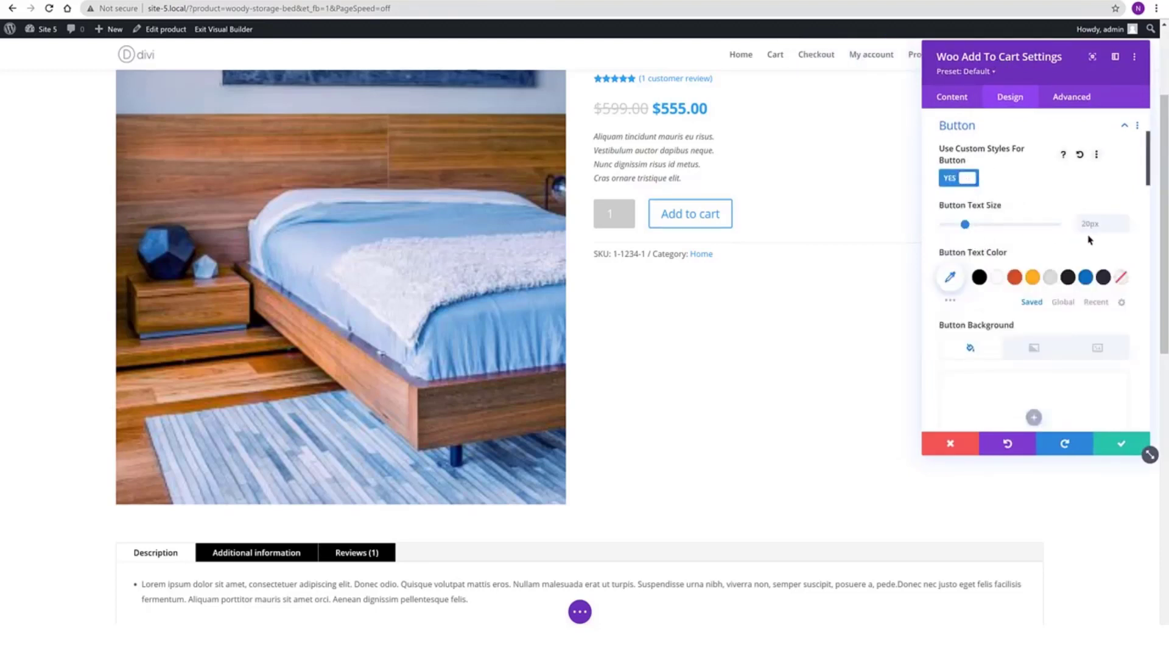
# - Set the Add to cart button's text size to 1.5em and its text colour to white
pyautogui.click(1125, 228)
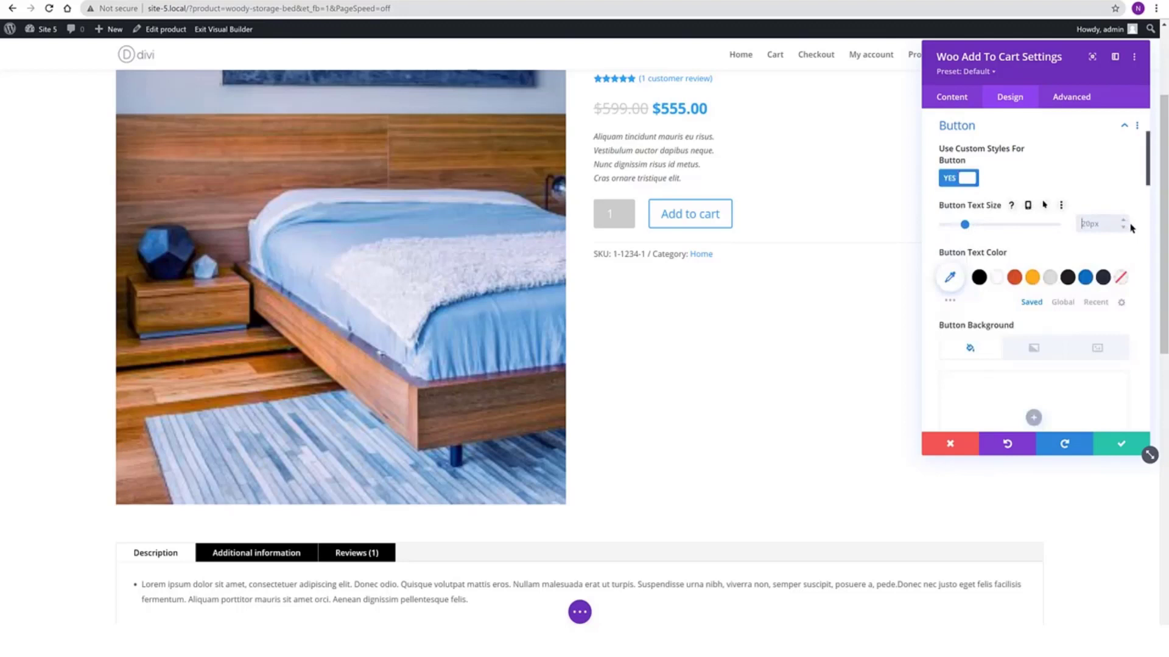
pyautogui.write('1.5em')
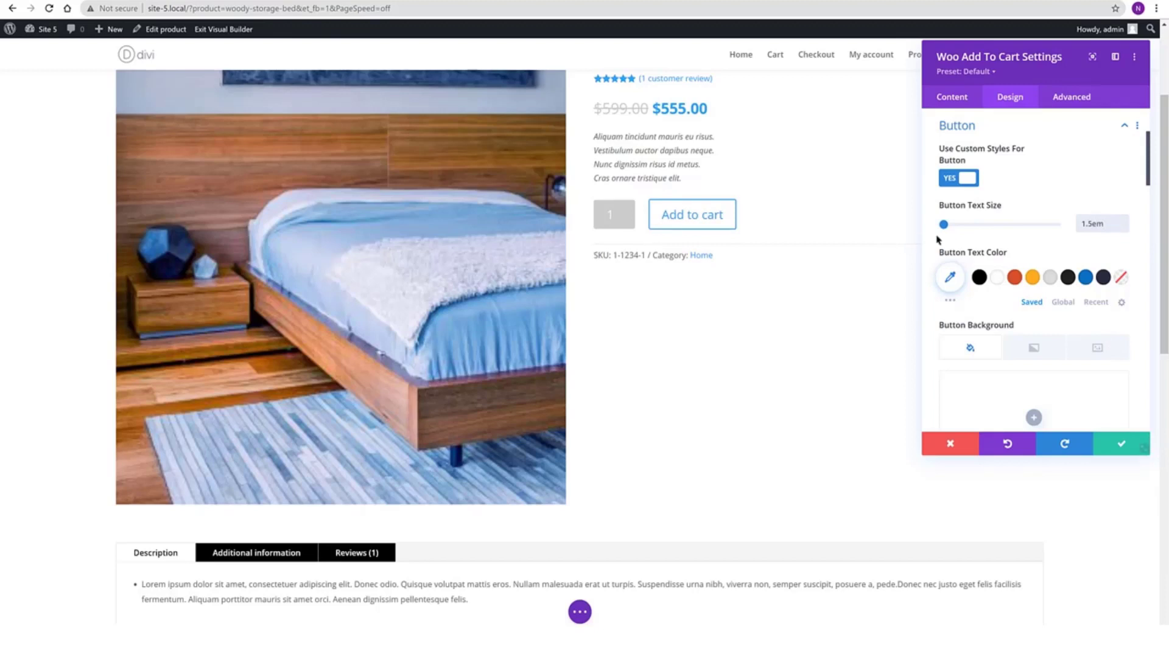
pyautogui.click(997, 277)
# - Set the Add to cart button's border radius to 2em and its background colour to black
pyautogui.scroll(-3, 1003, 311)
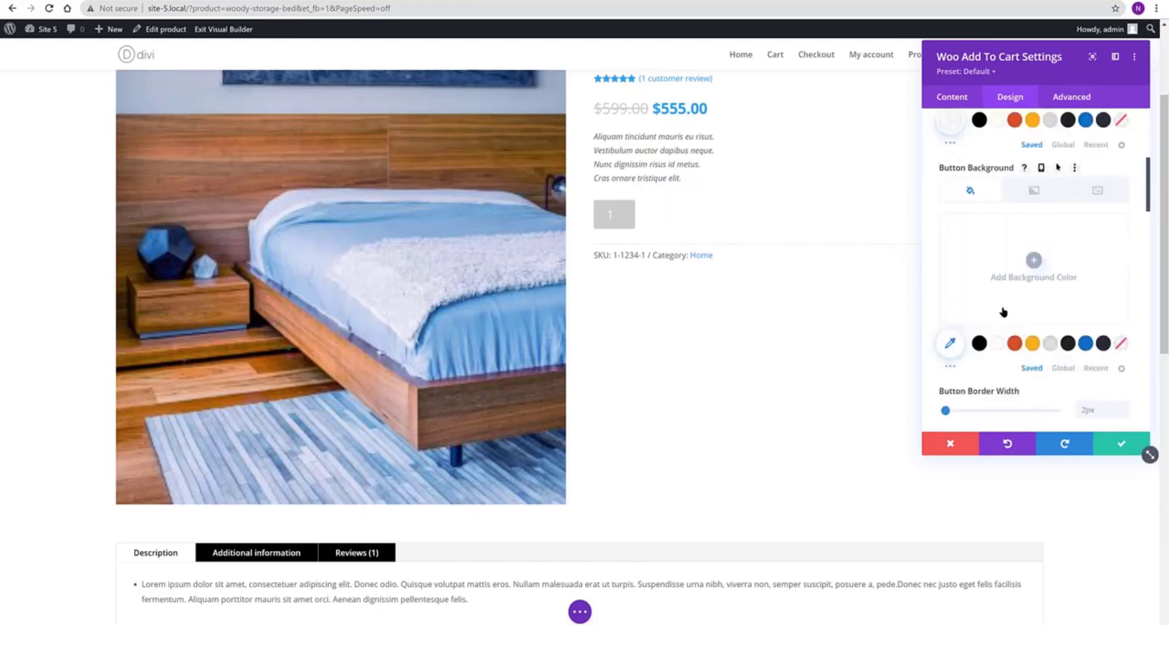
pyautogui.scroll(-3, 1003, 311)
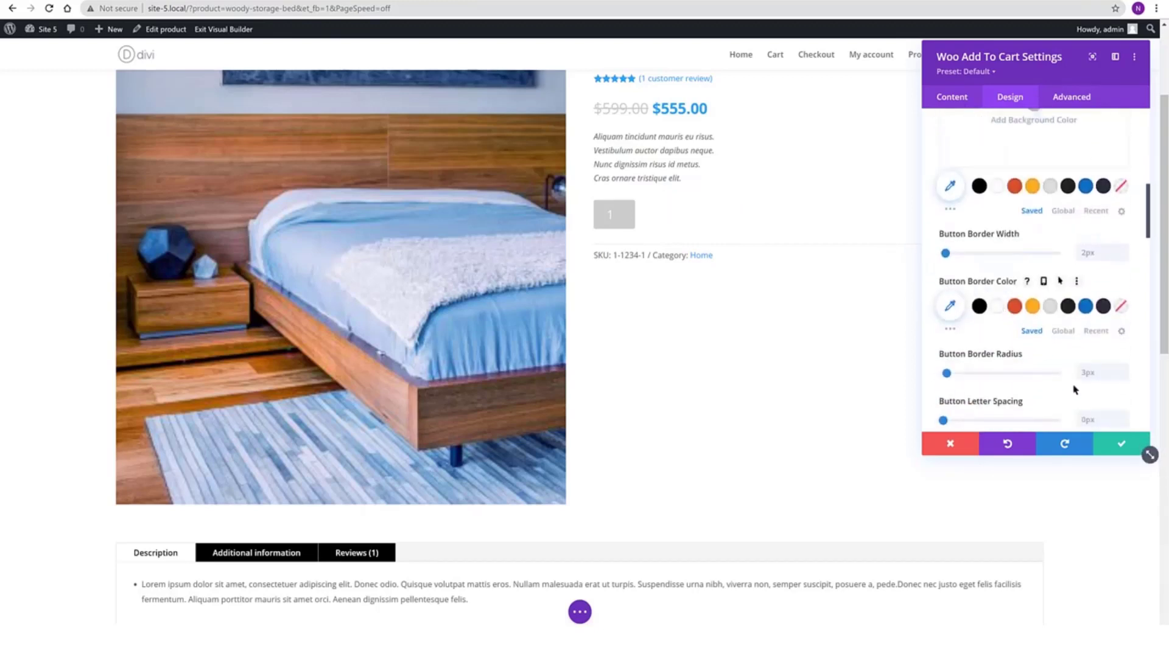
pyautogui.click(1088, 372)
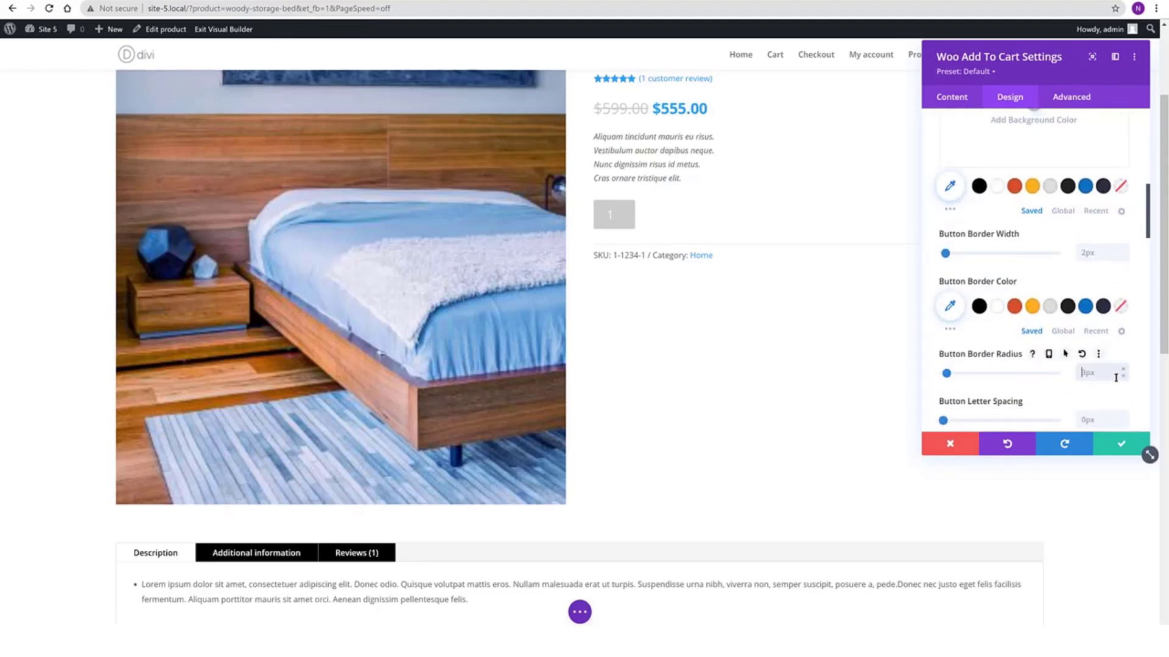
pyautogui.write('2em')
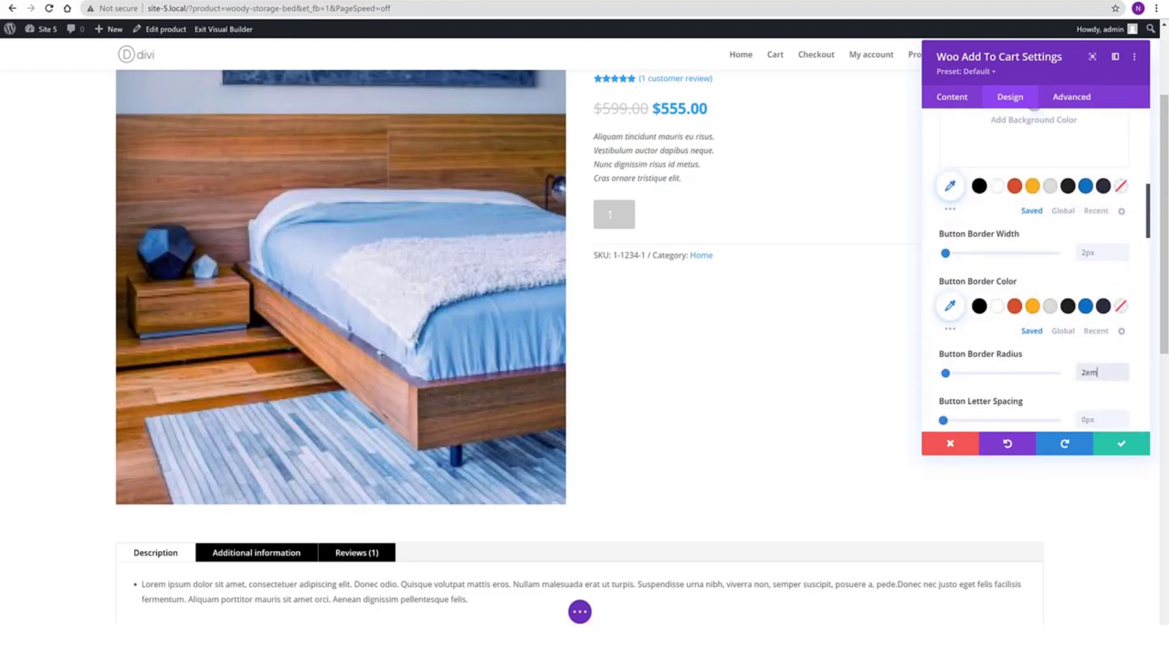
pyautogui.scroll(1, 1022, 271)
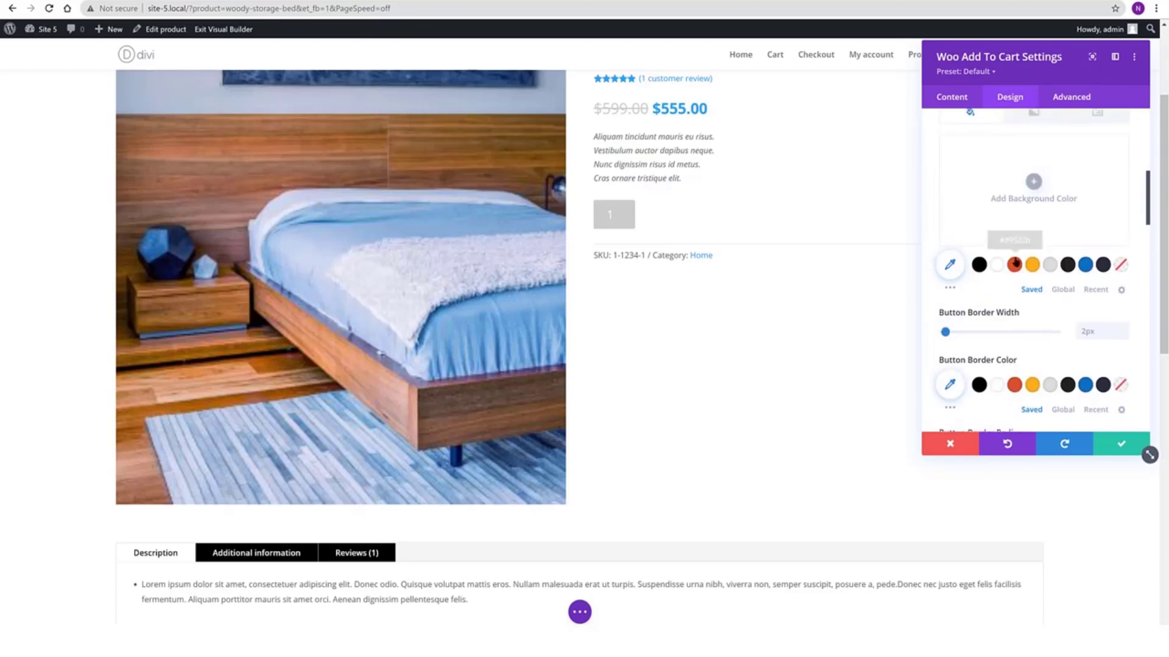
pyautogui.scroll(2, 1038, 189)
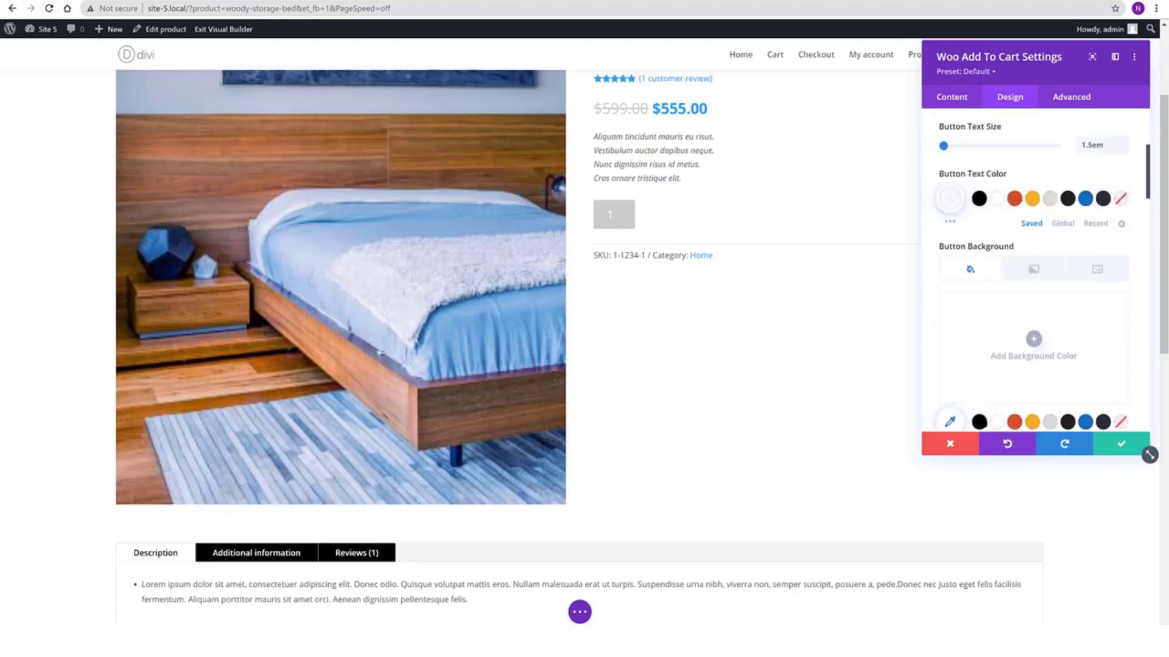
pyautogui.click(979, 422)
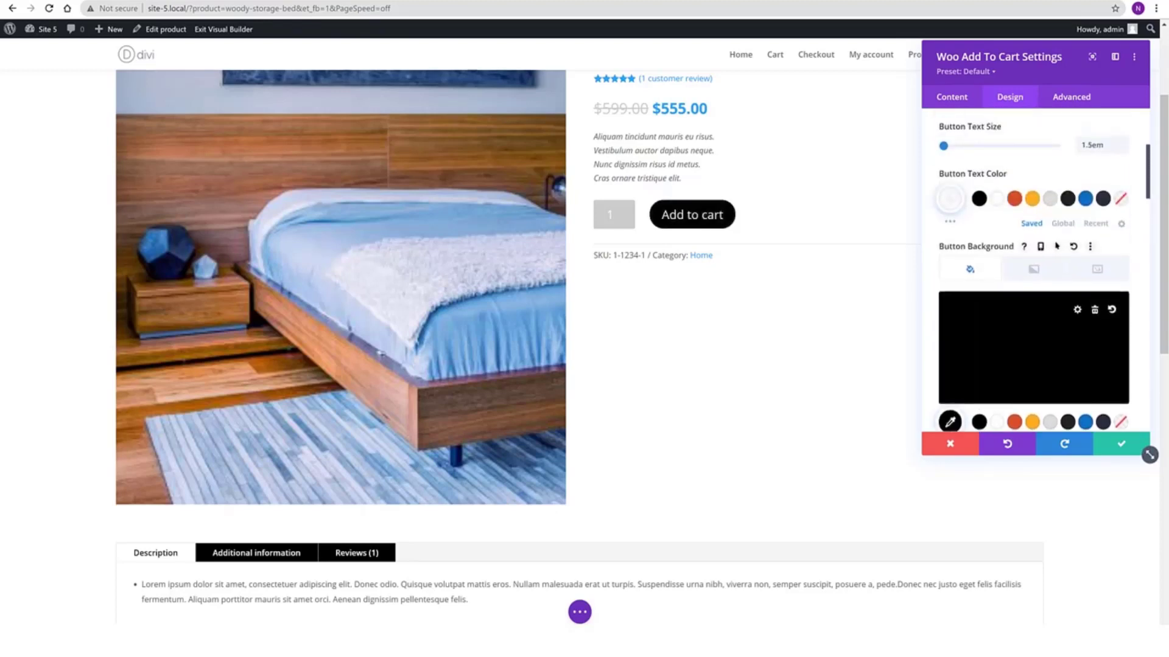
# - Apply the uppercase font style to the Add to cart button's text
pyautogui.scroll(-2, 1057, 367)
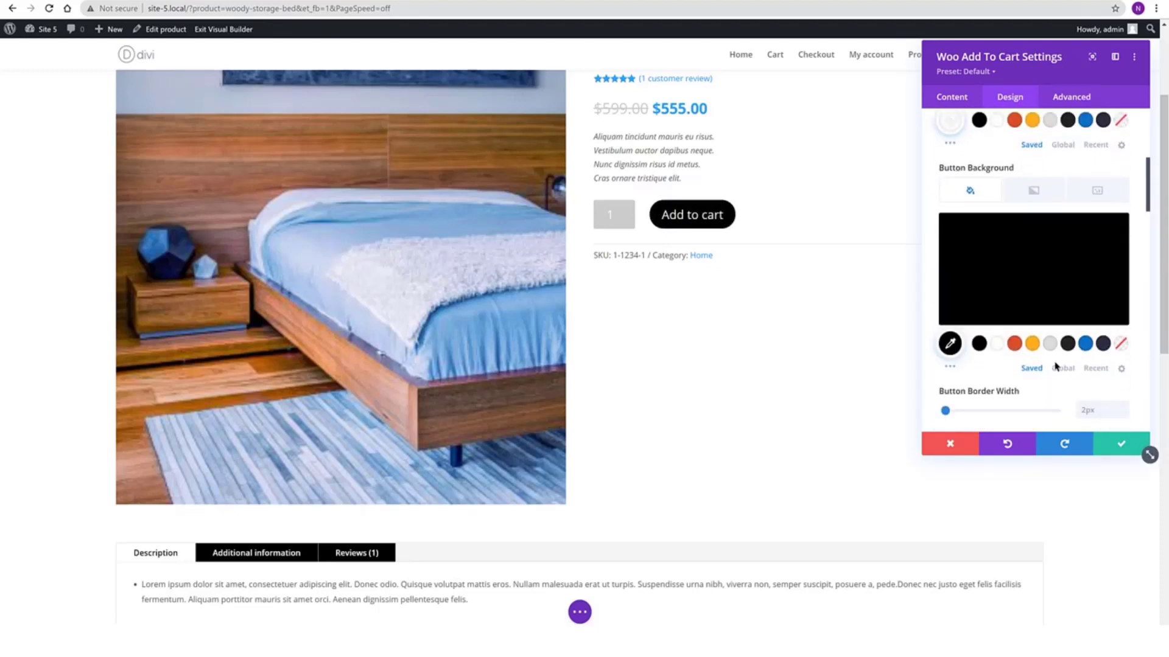
pyautogui.scroll(-3, 1026, 373)
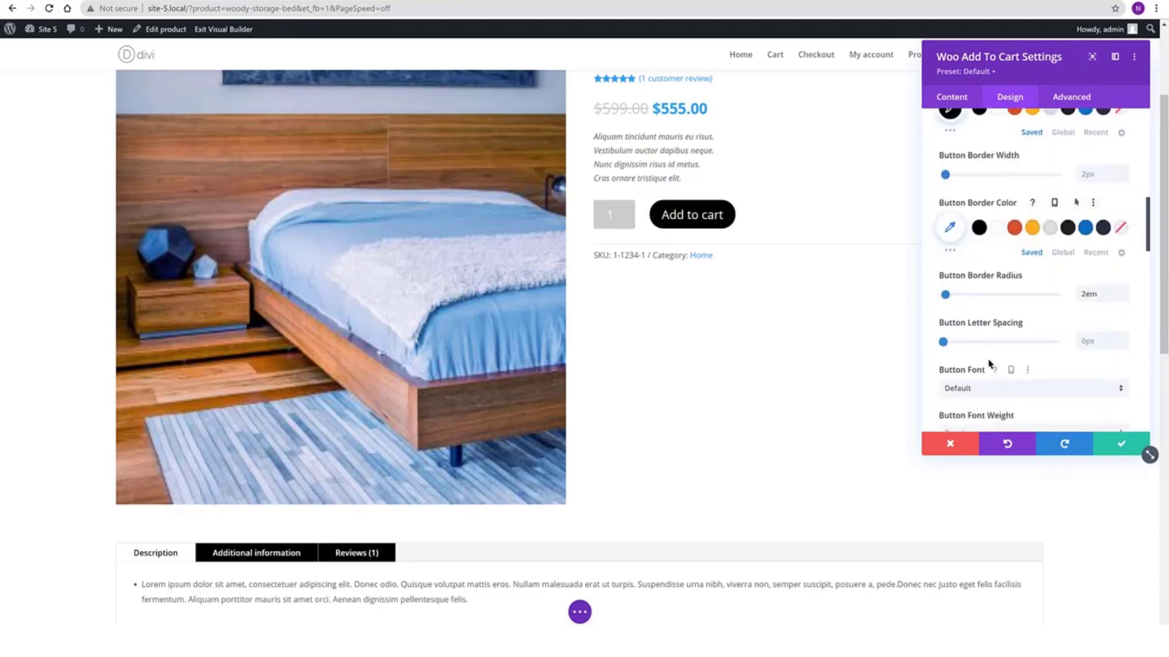
pyautogui.scroll(-1, 1006, 364)
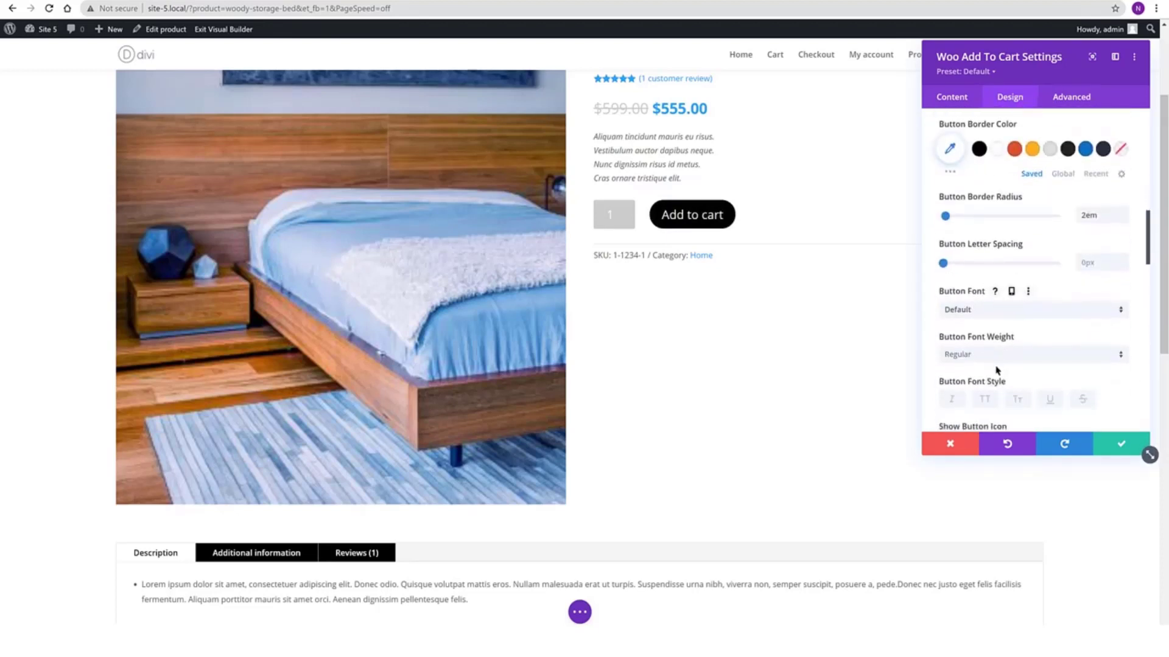
pyautogui.click(985, 401)
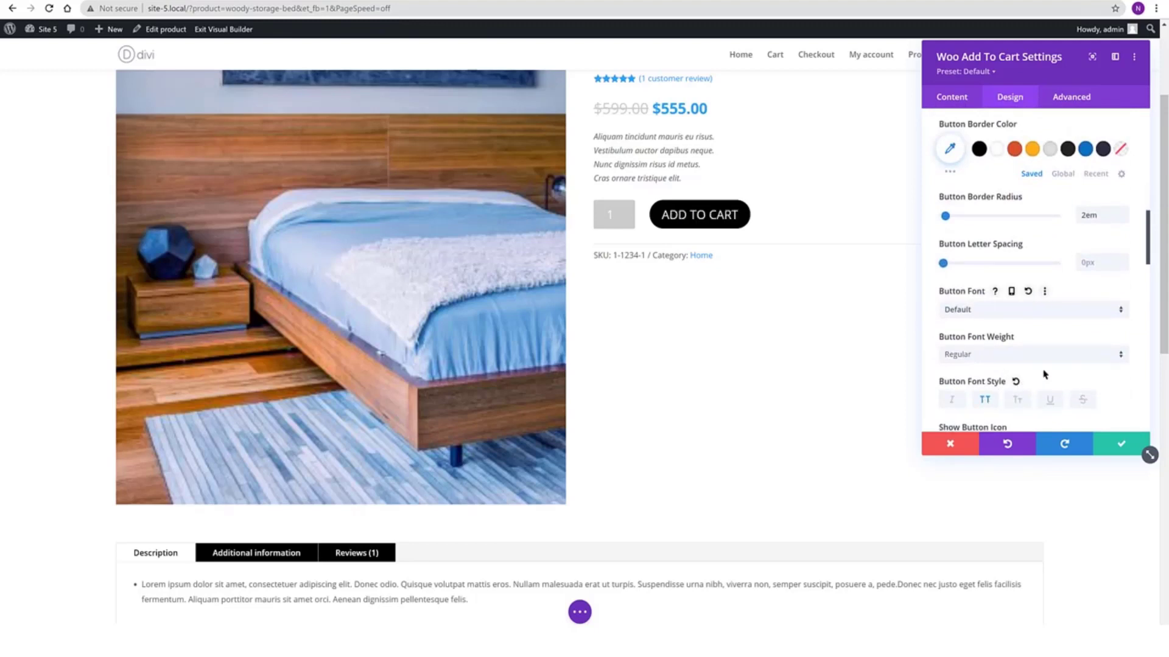
# - Toggle the Add to cart button's icon off and on again, and choose the right-pointing arrow as its icon
pyautogui.scroll(-1, 1043, 375)
pyautogui.click(972, 369)
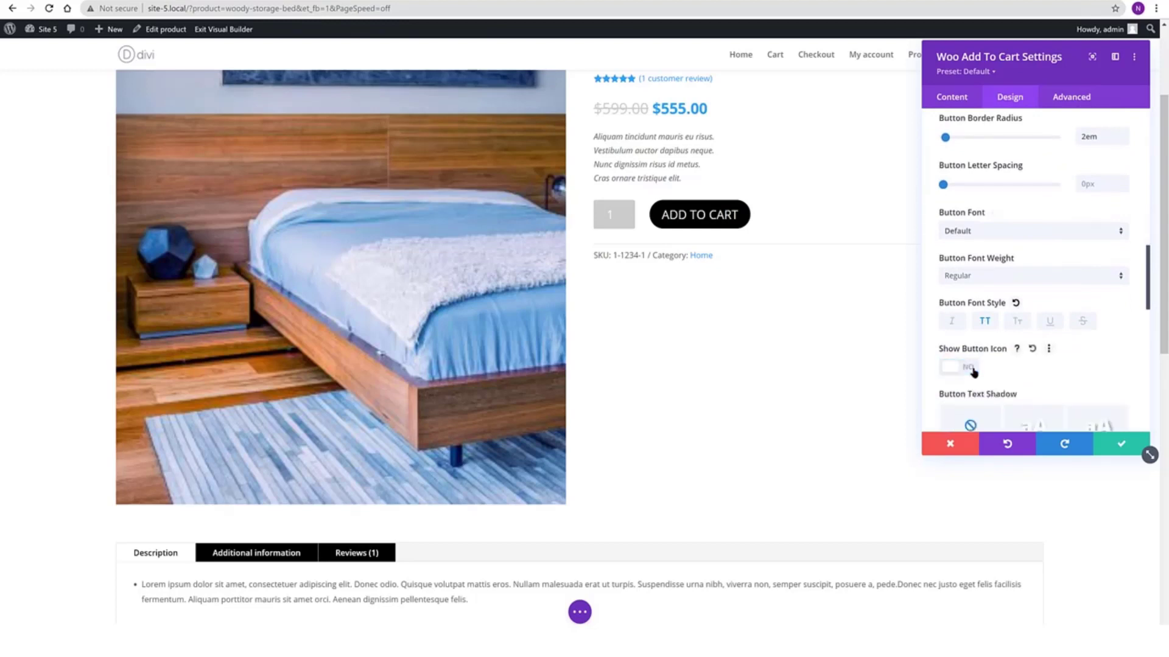
pyautogui.click(972, 369)
pyautogui.scroll(-1, 1034, 353)
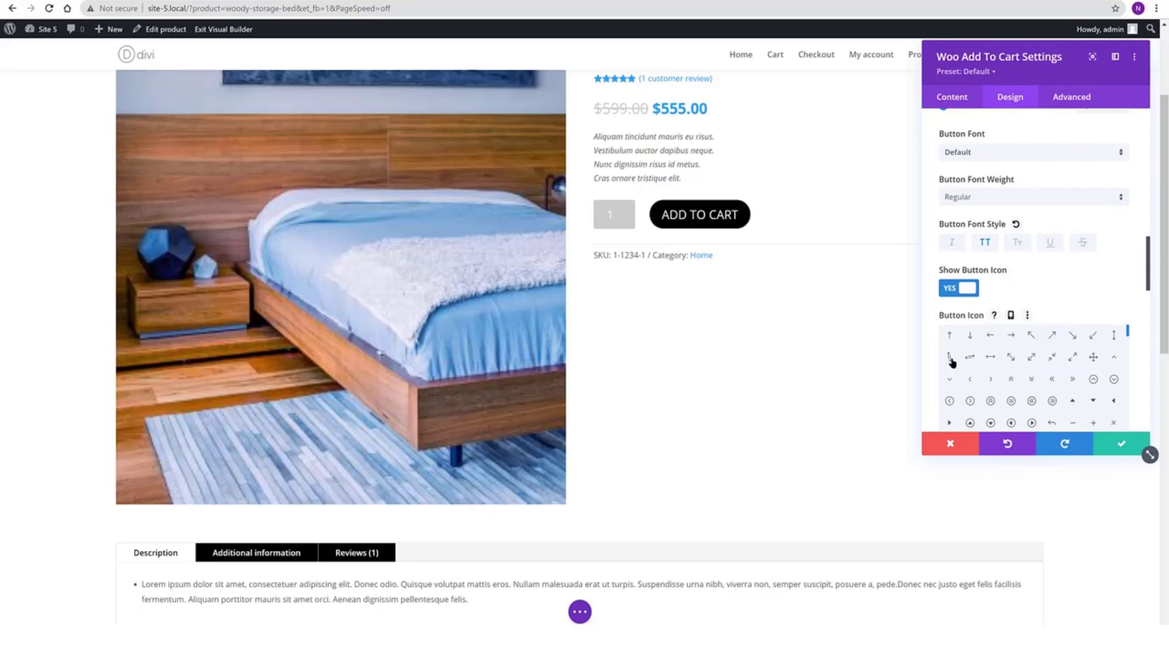
pyautogui.click(1011, 336)
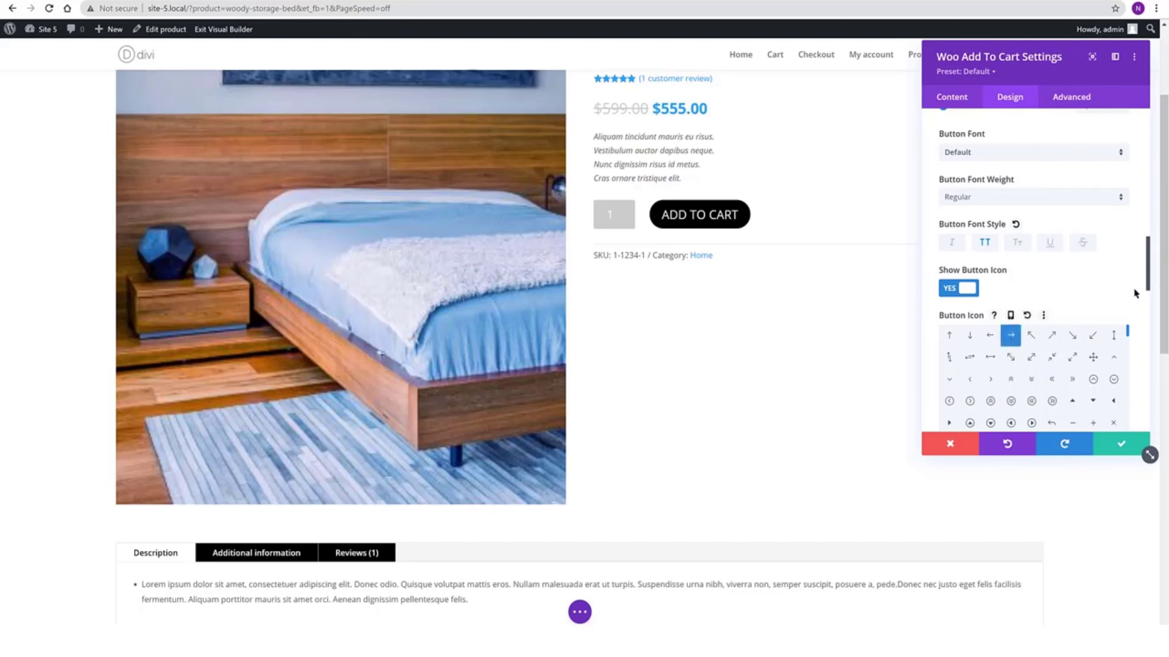
# - Set the Add to cart button's padding to 0.5em at the top and bottom and 2em on the left and right, and save the module settings
pyautogui.moveTo(1149, 289); pyautogui.dragTo(1149, 319)
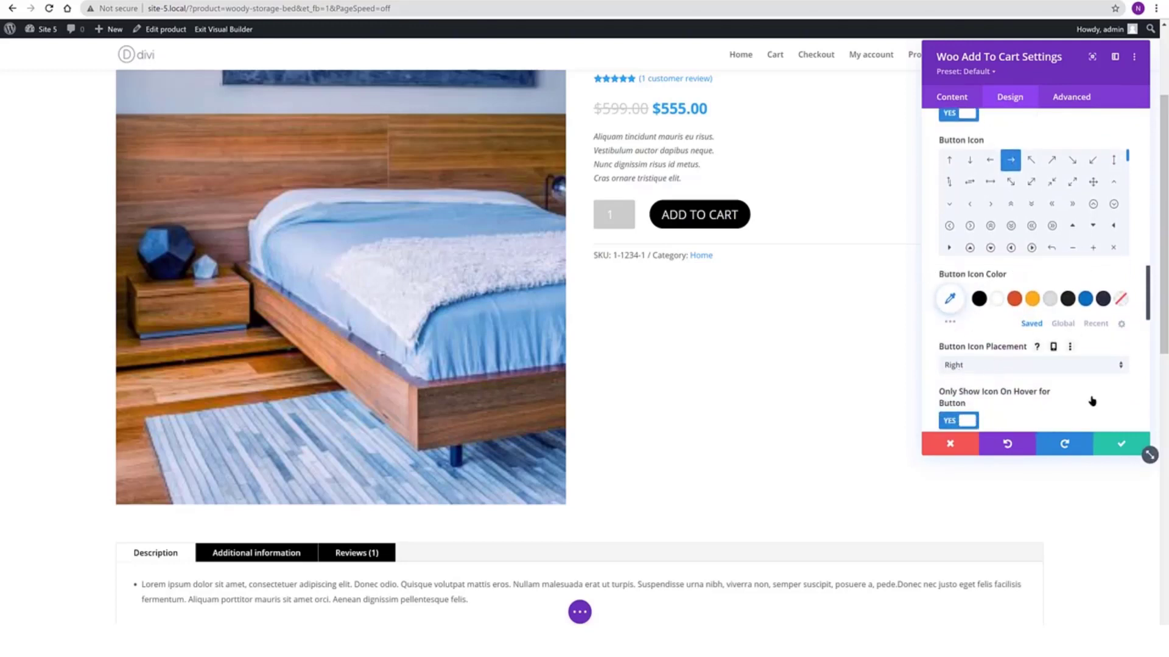
pyautogui.scroll(-3, 1090, 399)
pyautogui.scroll(-1, 1070, 359)
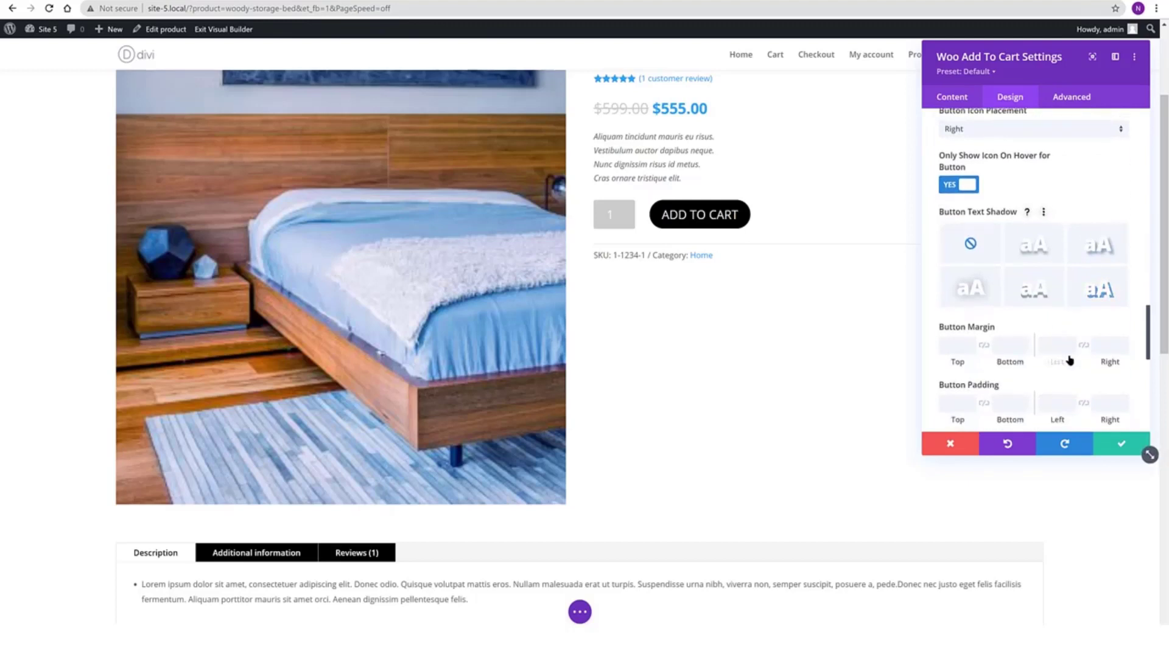
pyautogui.click(984, 404)
pyautogui.click(955, 404)
pyautogui.write('0px')
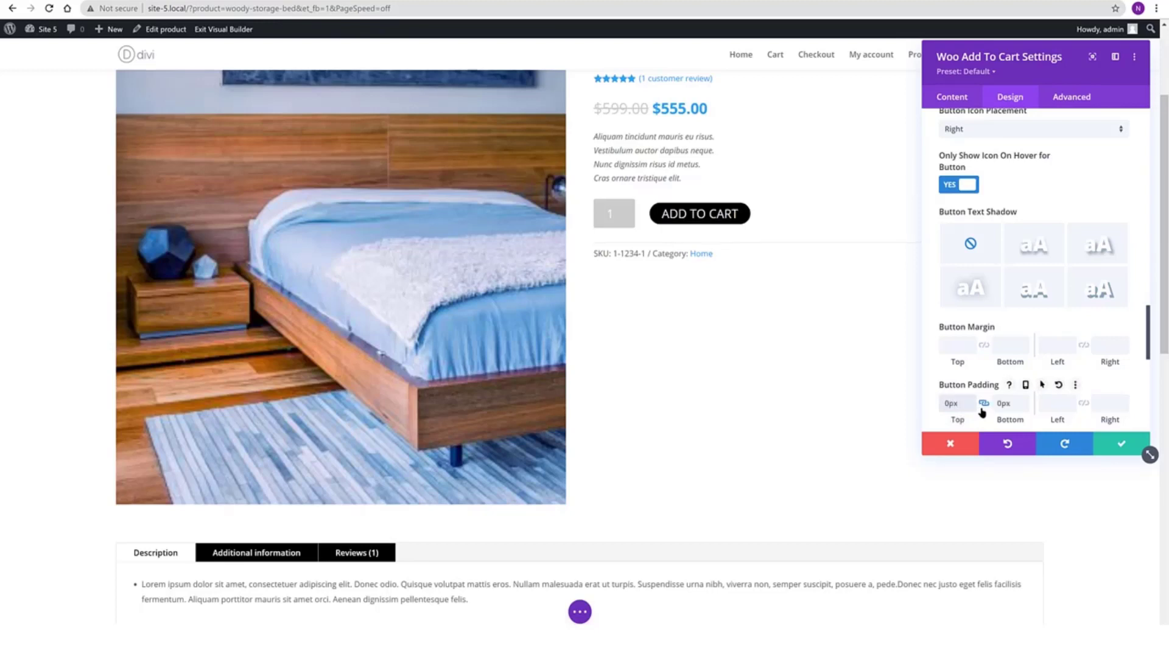
pyautogui.write('.5em')
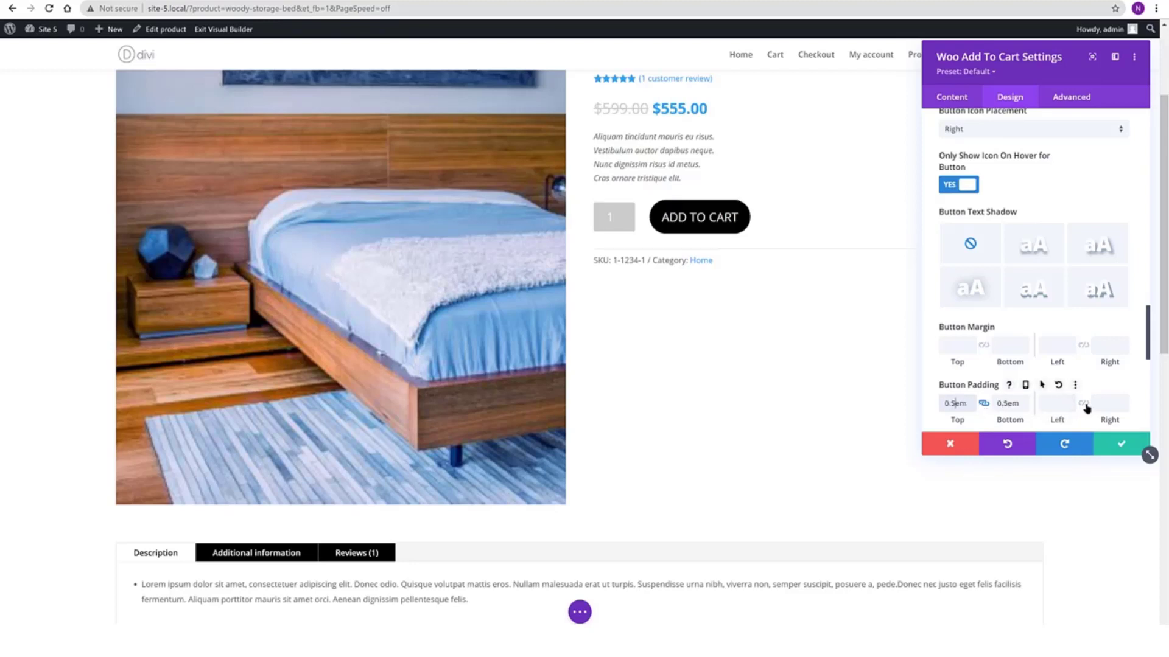
pyautogui.click(1084, 404)
pyautogui.click(1054, 404)
pyautogui.write('2em')
pyautogui.click(1119, 444)
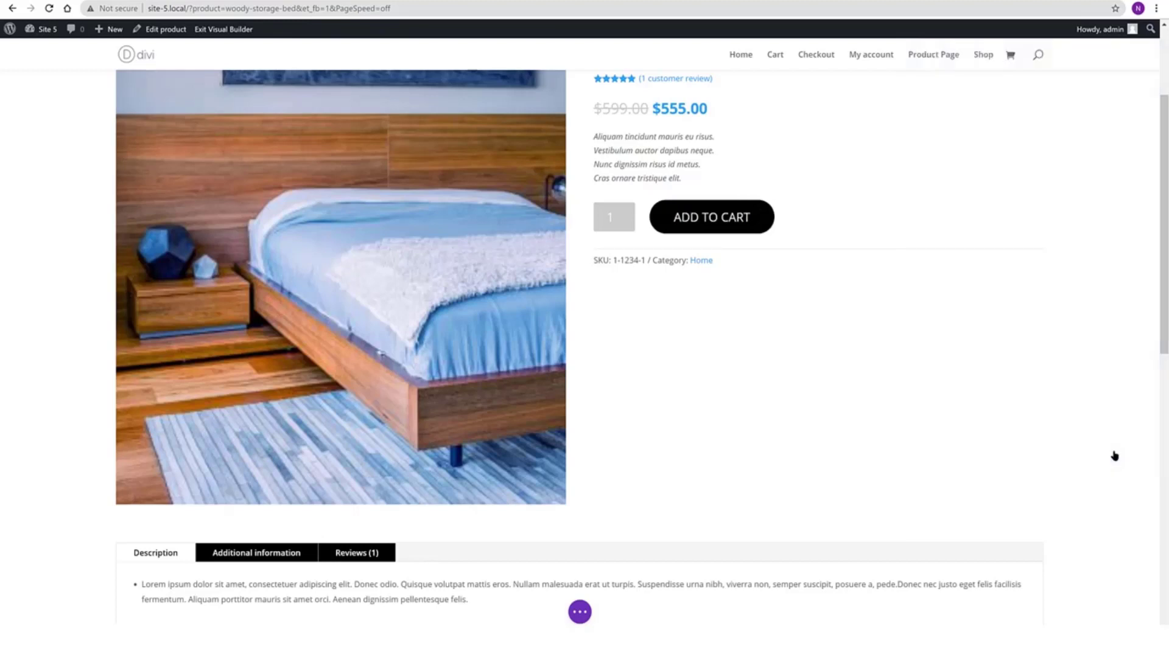
# - Set the Woo Price module's price text font to Roboto with the Heavy font weight
pyautogui.scroll(-3, 834, 420)
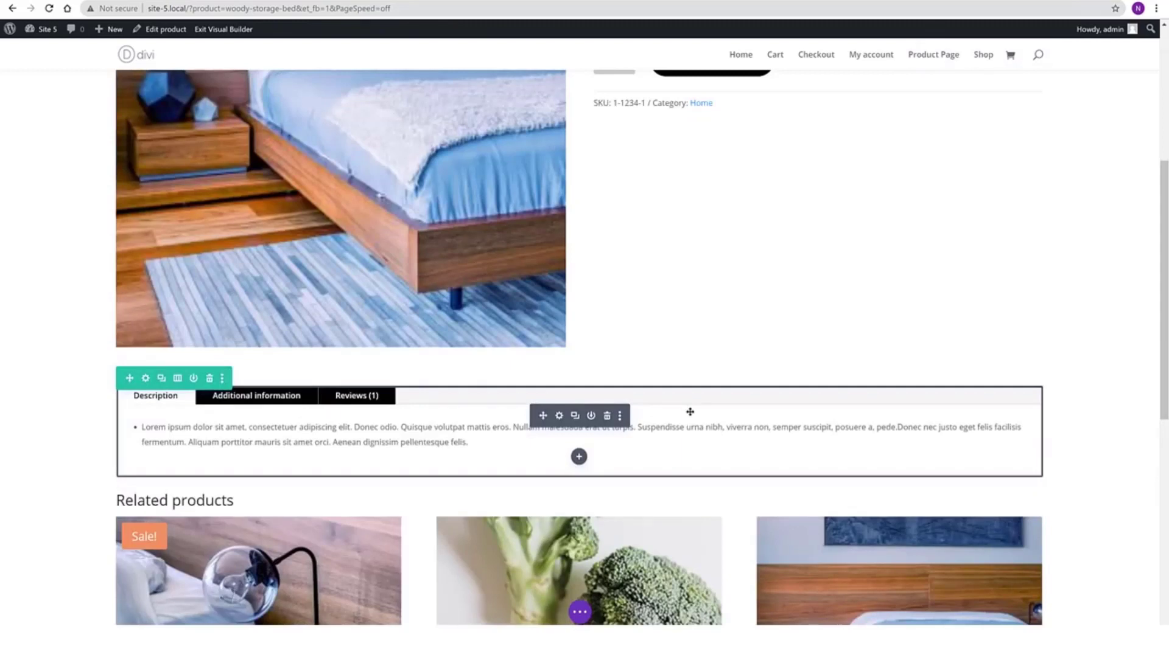
pyautogui.scroll(6, 670, 379)
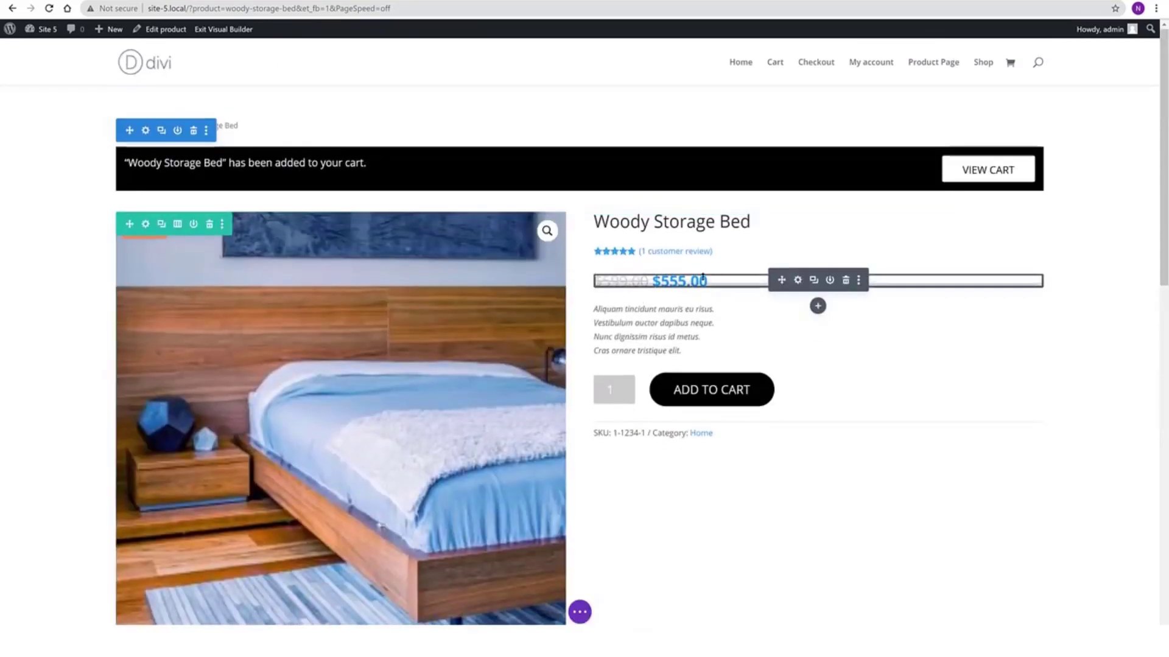
pyautogui.click(798, 280)
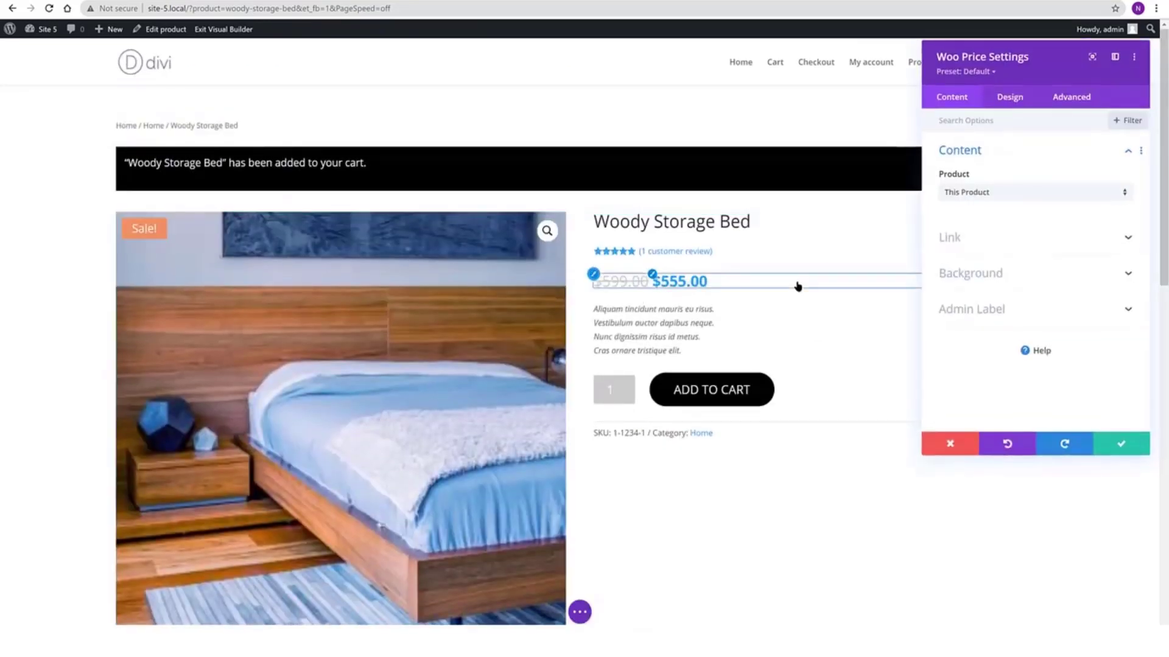
pyautogui.click(1012, 98)
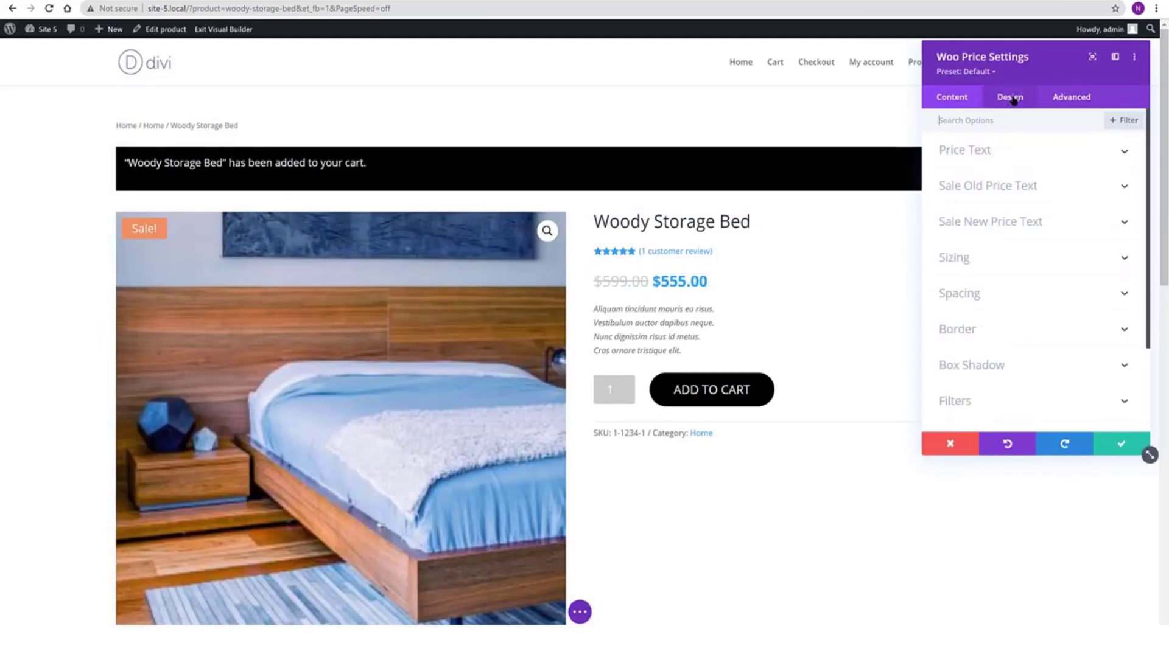
pyautogui.click(981, 151)
pyautogui.scroll(-1, 1144, 426)
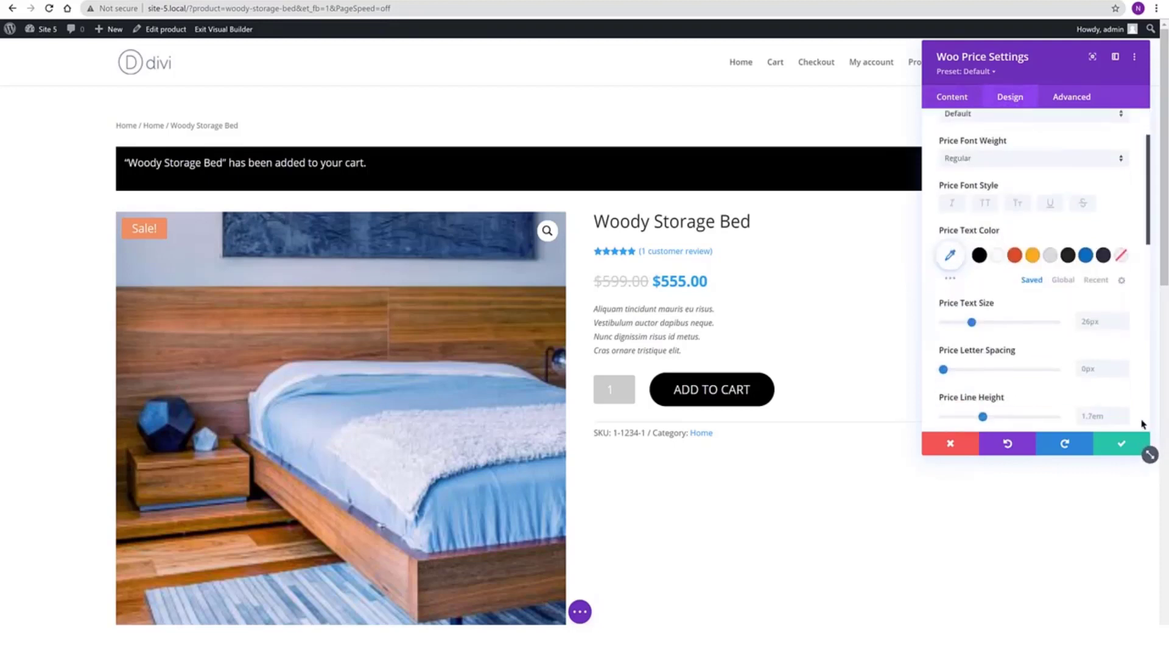
pyautogui.scroll(1, 981, 160)
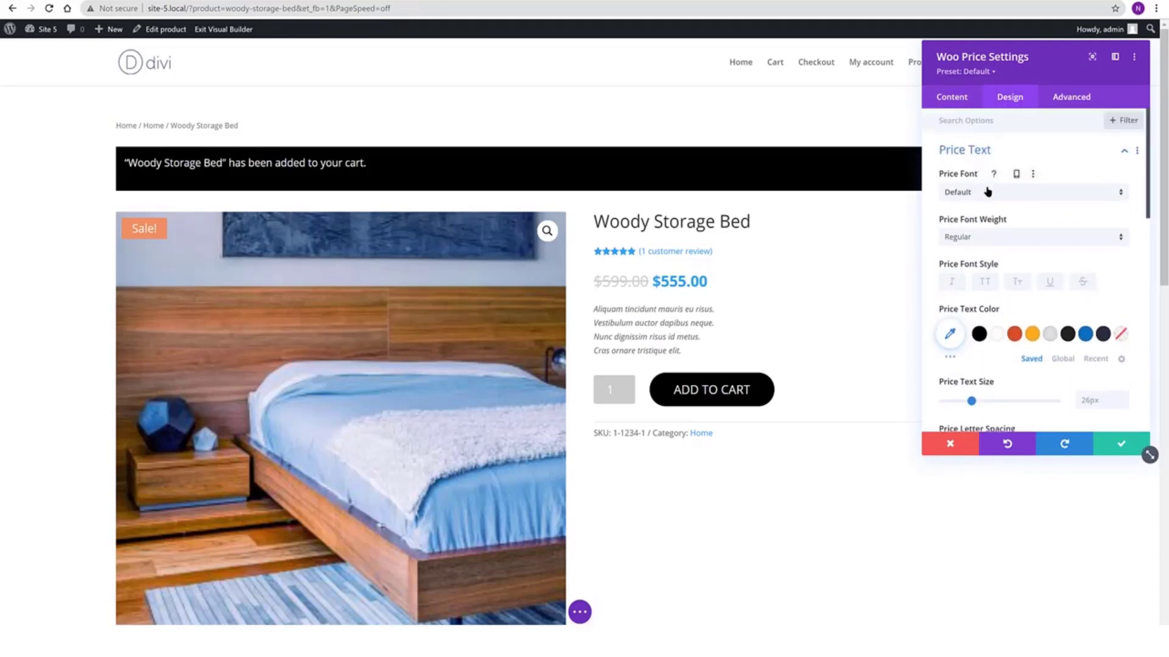
pyautogui.click(983, 190)
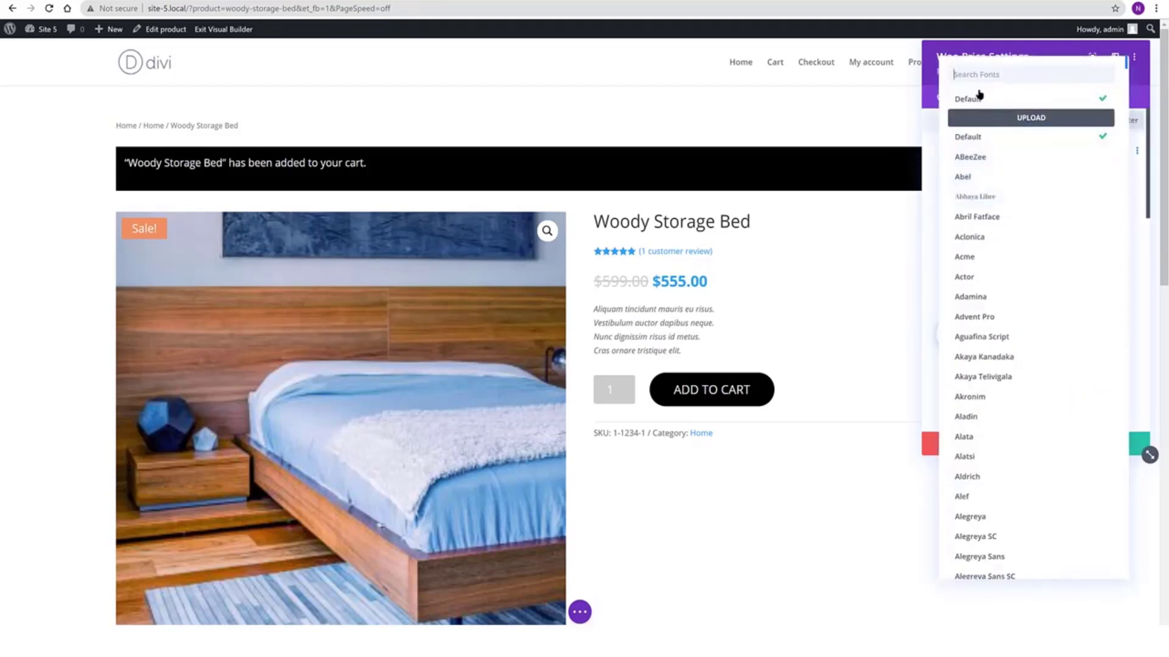
pyautogui.click(973, 80)
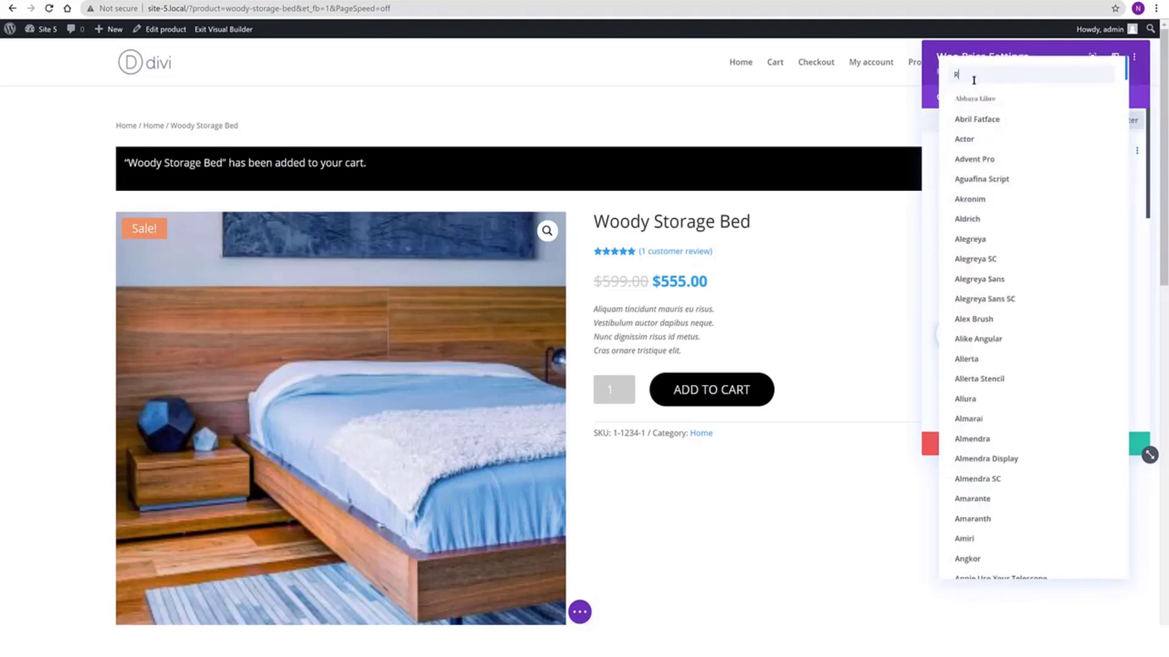
pyautogui.write('Roboto')
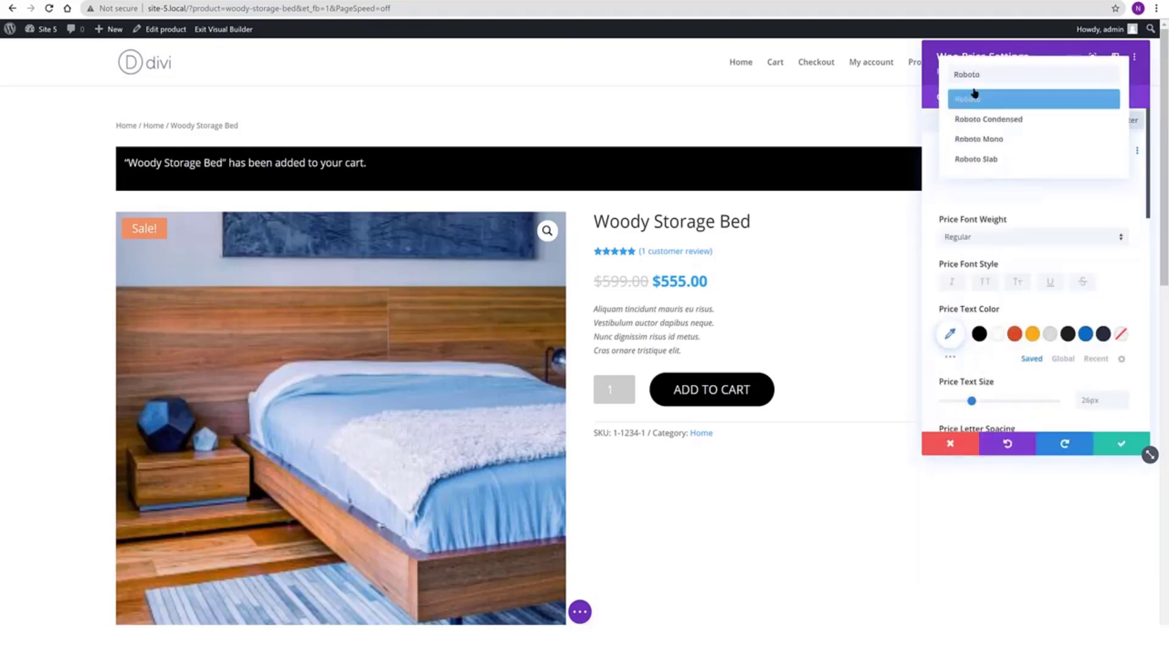
pyautogui.click(973, 99)
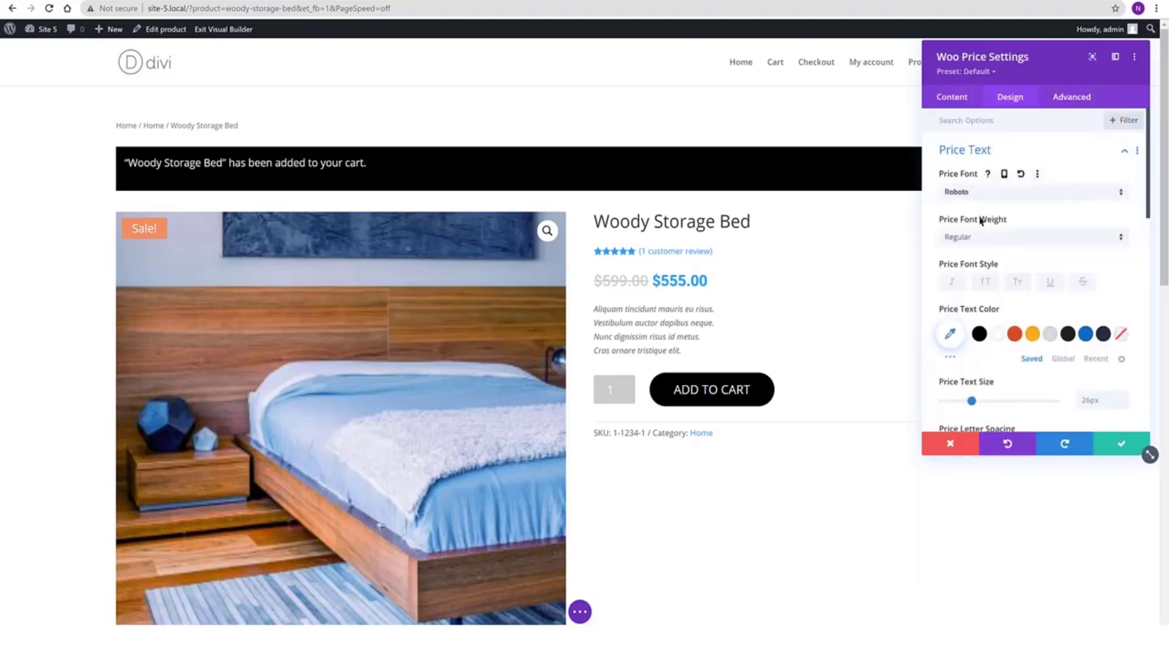
pyautogui.click(975, 239)
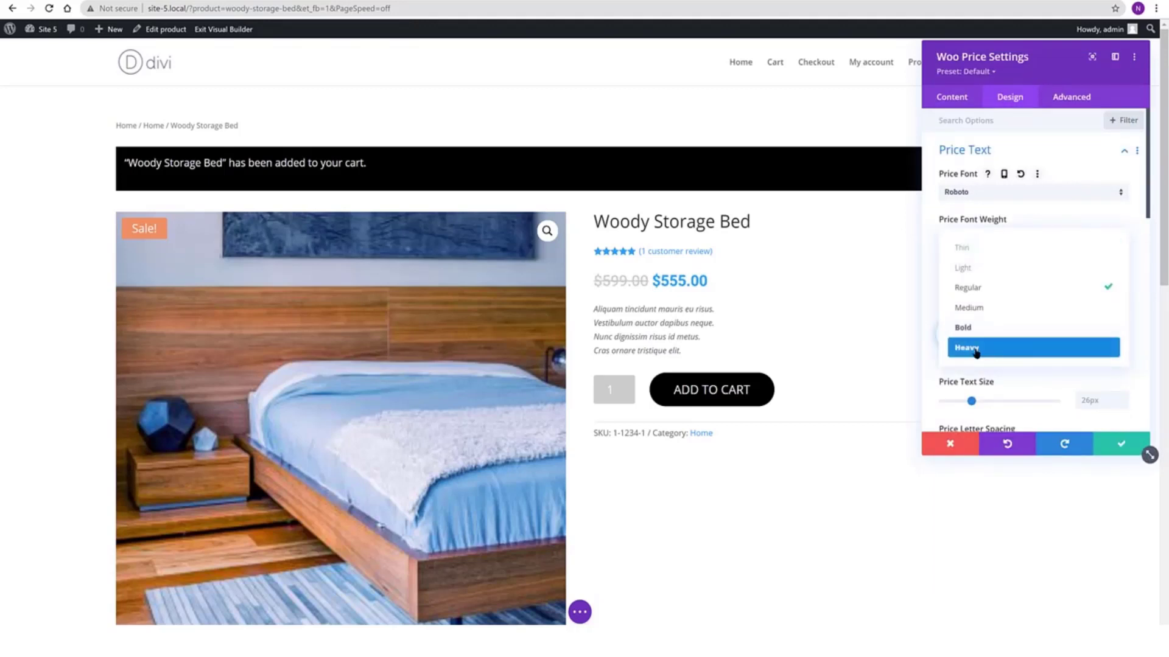
pyautogui.click(975, 350)
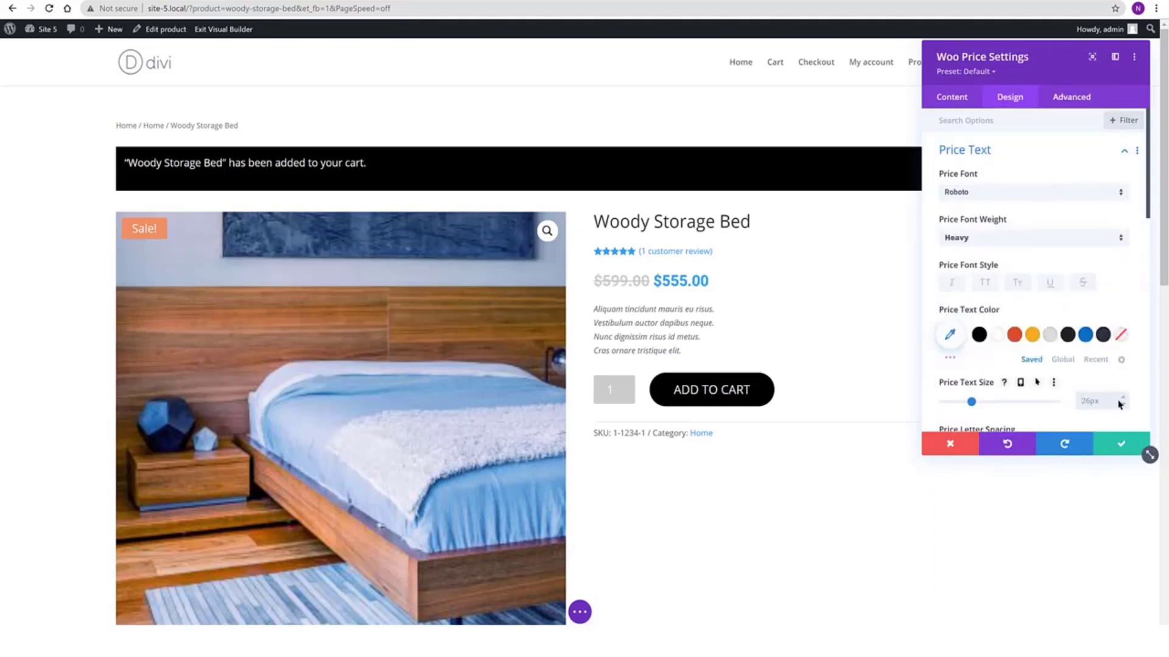
# - Set the price text size to 2em and its line height to 1.9em
pyautogui.write('2em')
pyautogui.scroll(-3, 1049, 384)
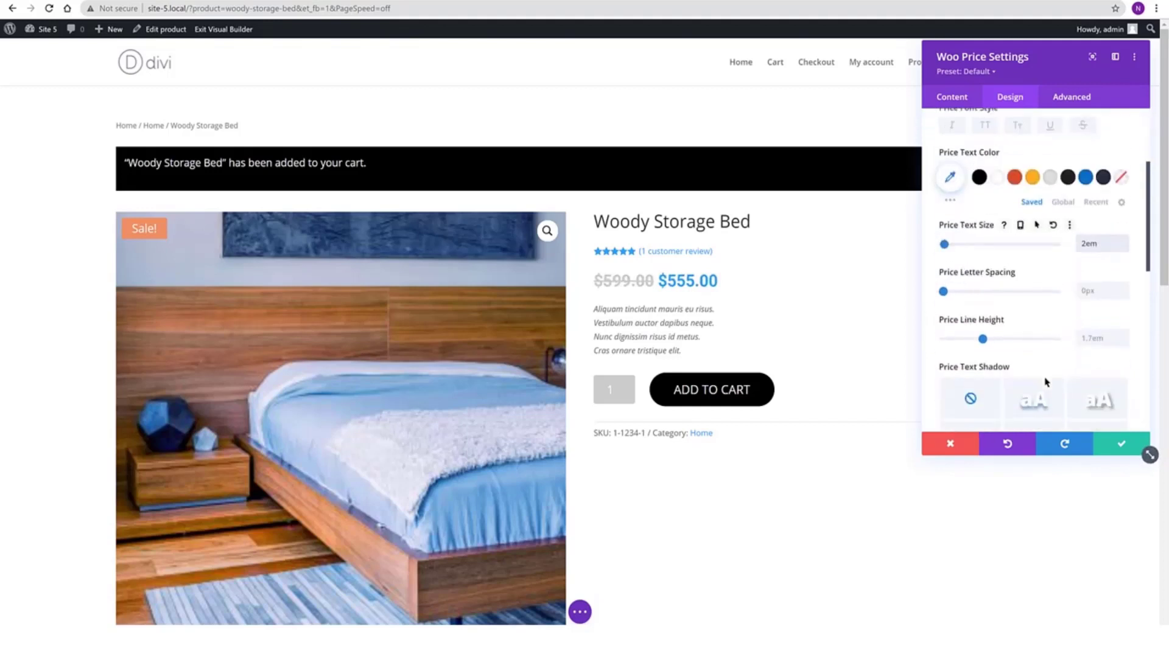
pyautogui.click(1123, 337)
pyautogui.click(1123, 338)
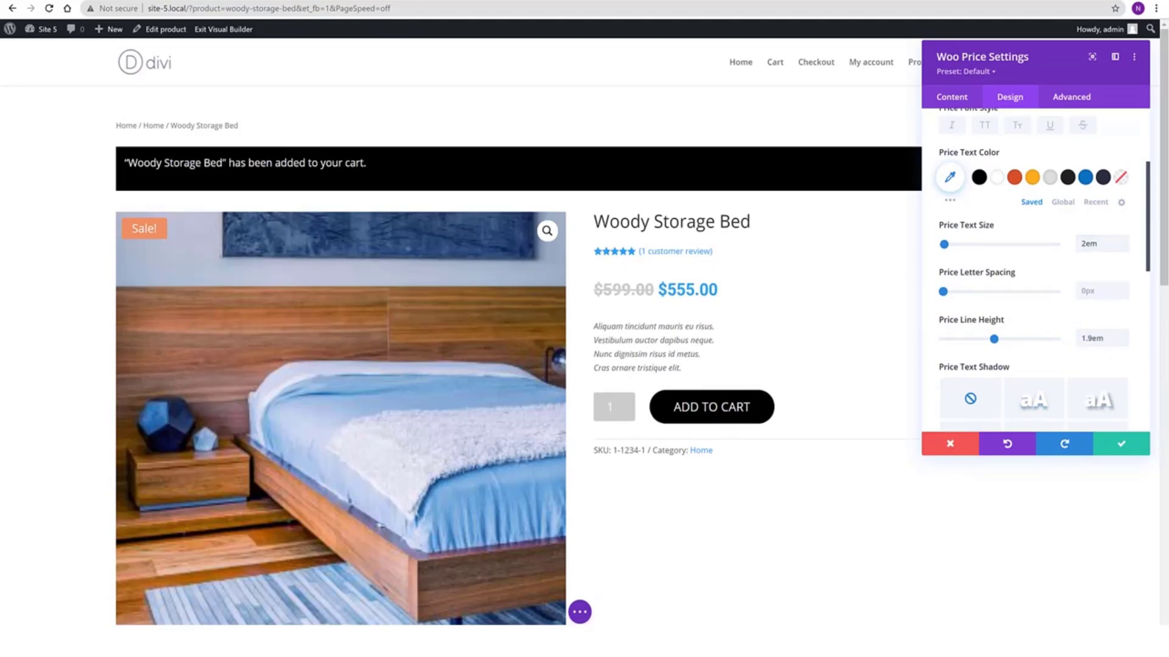
# - Colour the sale old price text black (#000000), set its line height to 1.9em, and save the price module settings
pyautogui.scroll(-1, 1096, 341)
pyautogui.scroll(-1, 1066, 341)
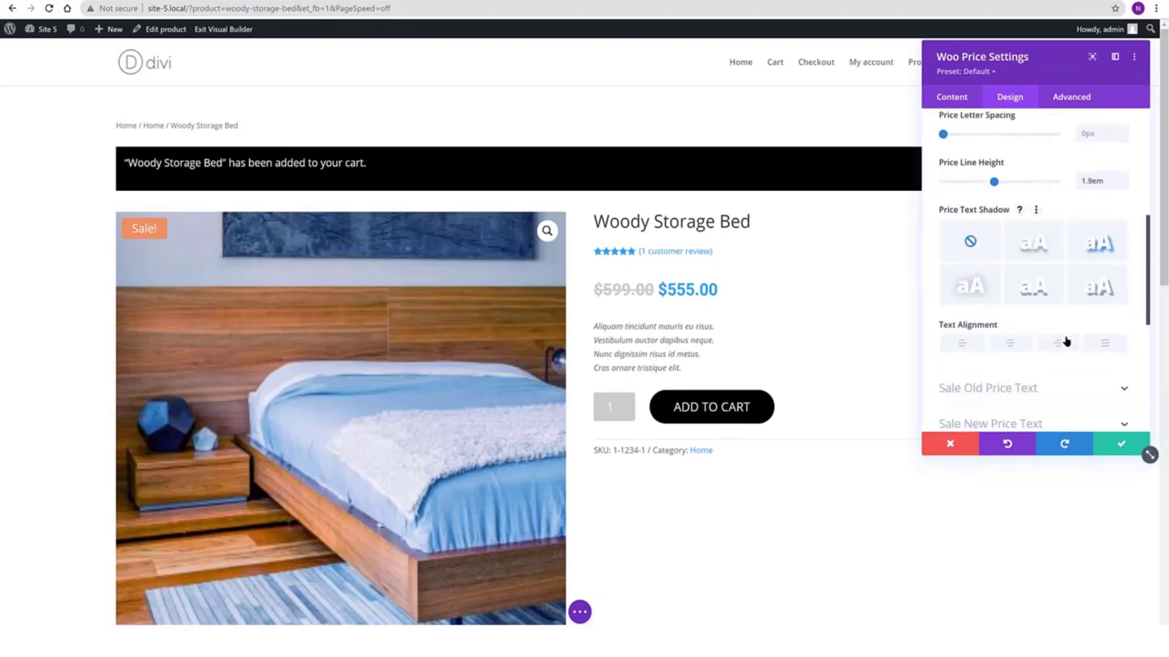
pyautogui.click(1020, 396)
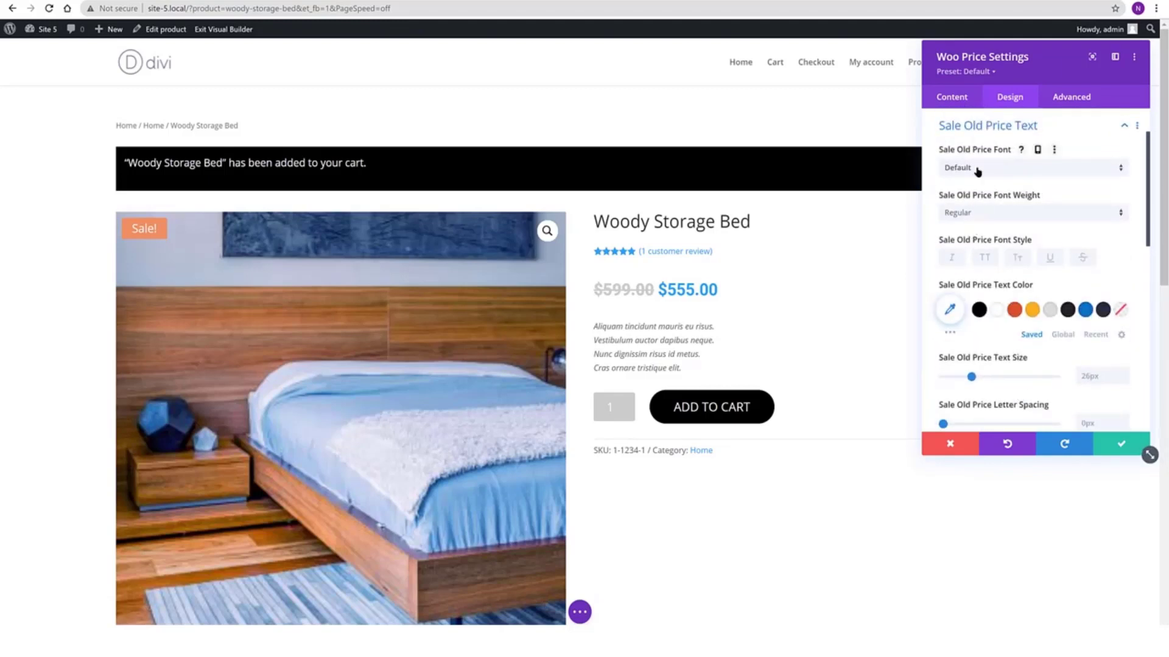
pyautogui.click(979, 310)
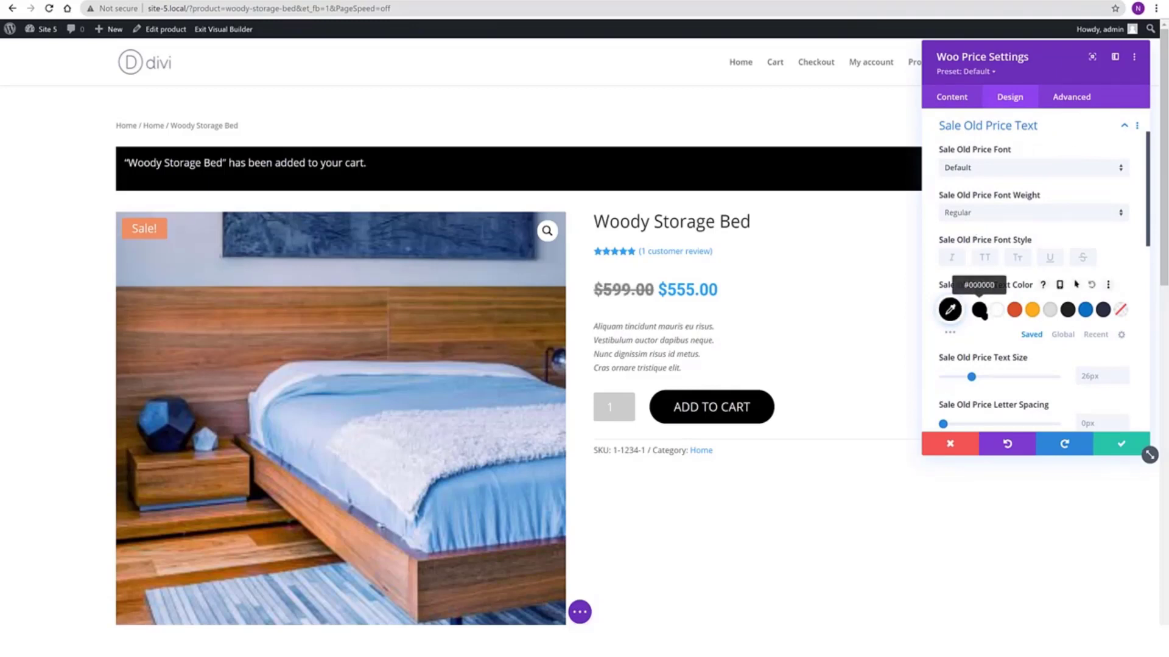
pyautogui.scroll(-2, 1050, 335)
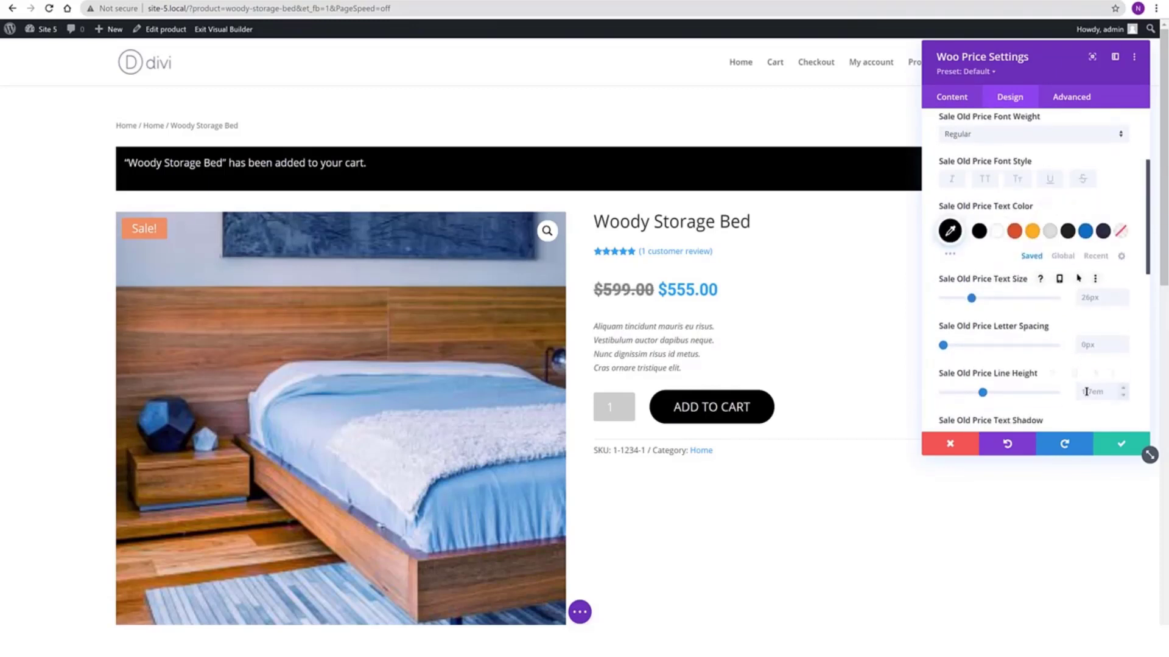
pyautogui.click(1124, 390)
pyautogui.click(1124, 389)
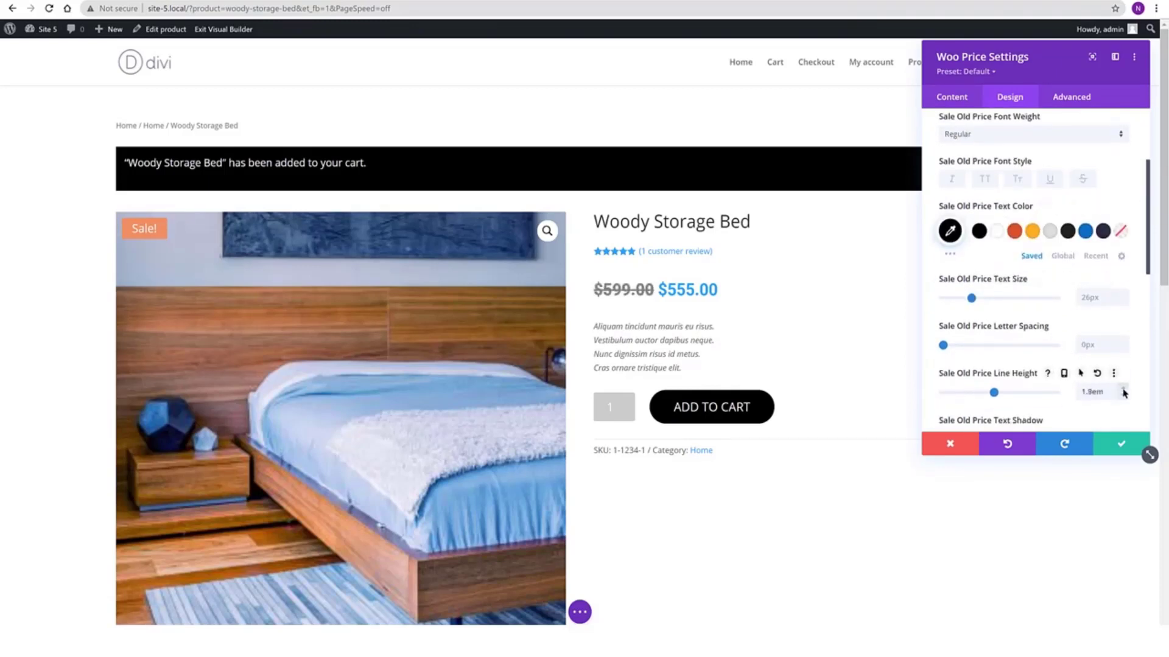
pyautogui.click(1129, 443)
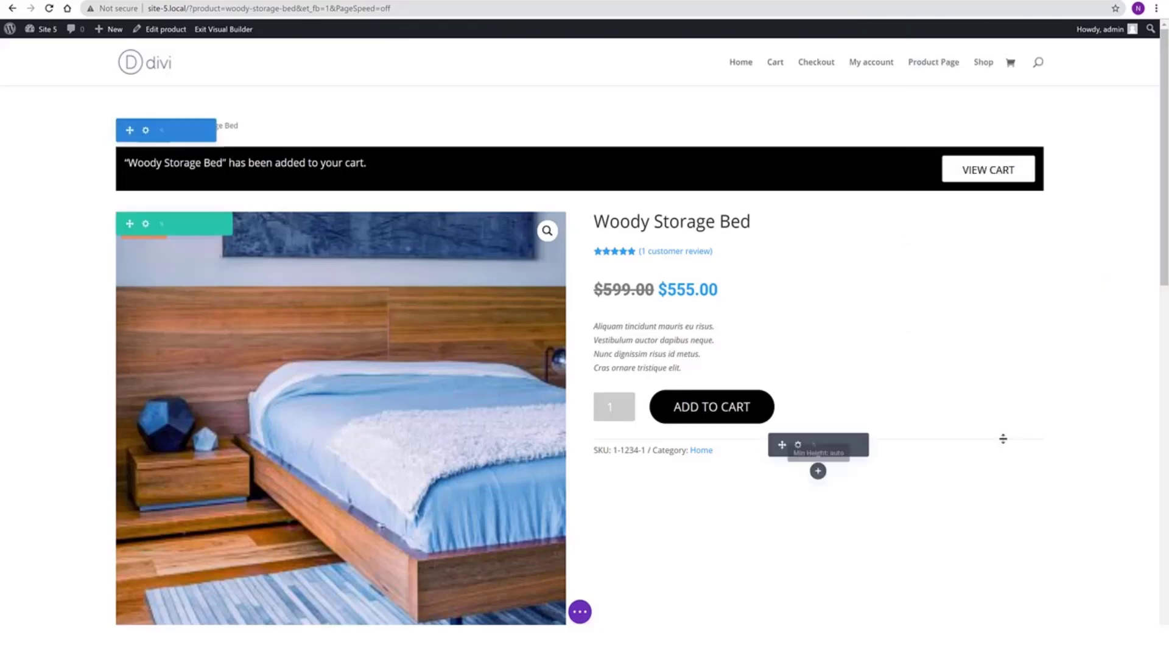
# - Set the Related products module's title font to Roboto with the Heavy font weight
pyautogui.scroll(-8, 970, 433)
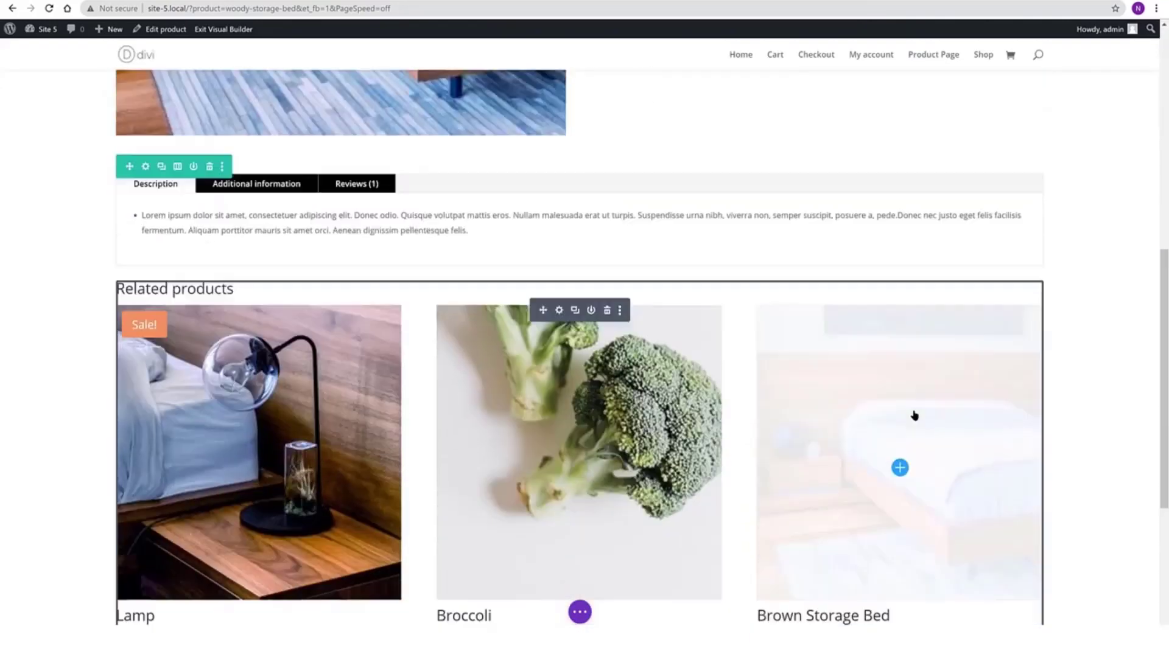
pyautogui.scroll(-3, 914, 415)
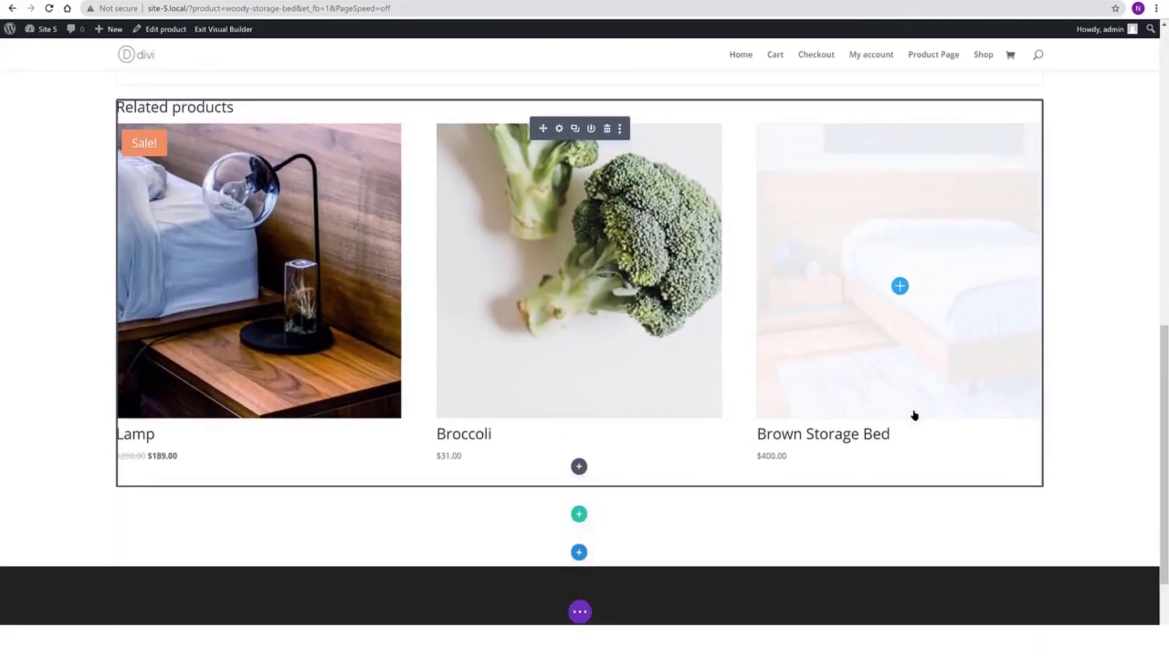
pyautogui.scroll(2, 913, 415)
pyautogui.click(558, 260)
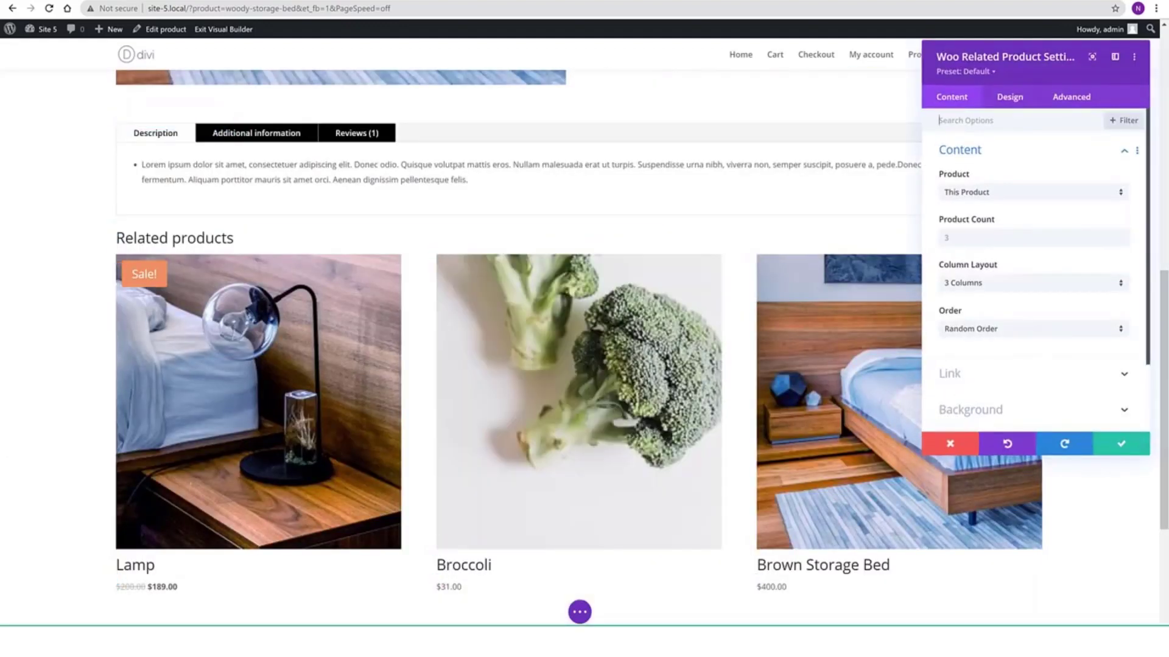
pyautogui.click(1010, 98)
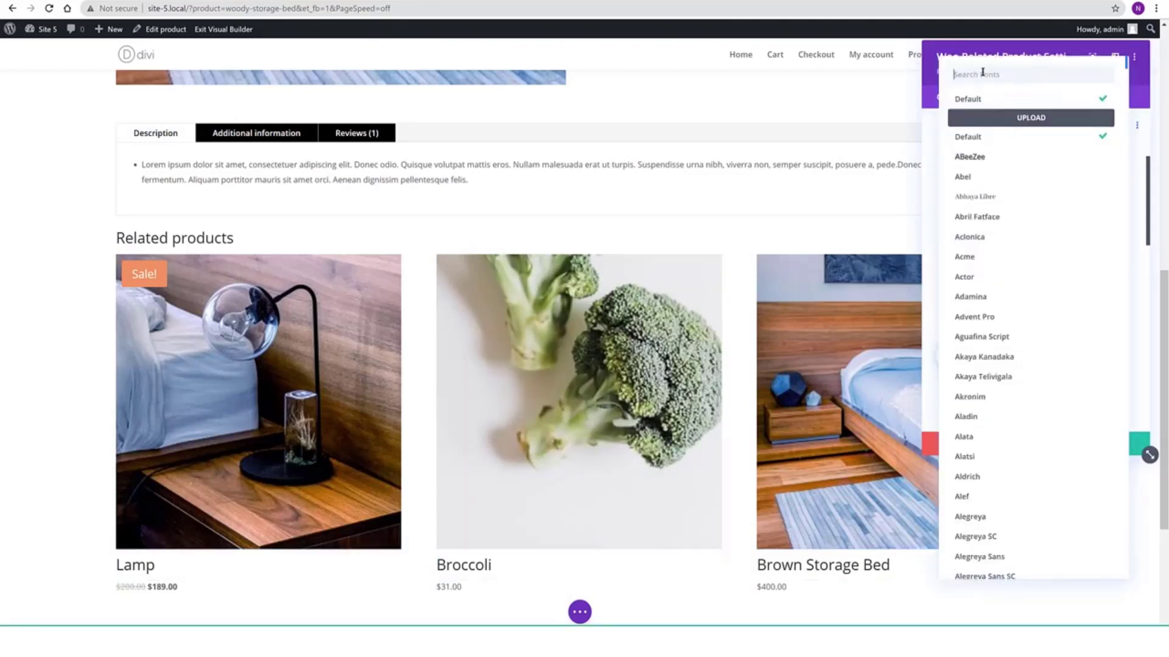
pyautogui.write('Roboto')
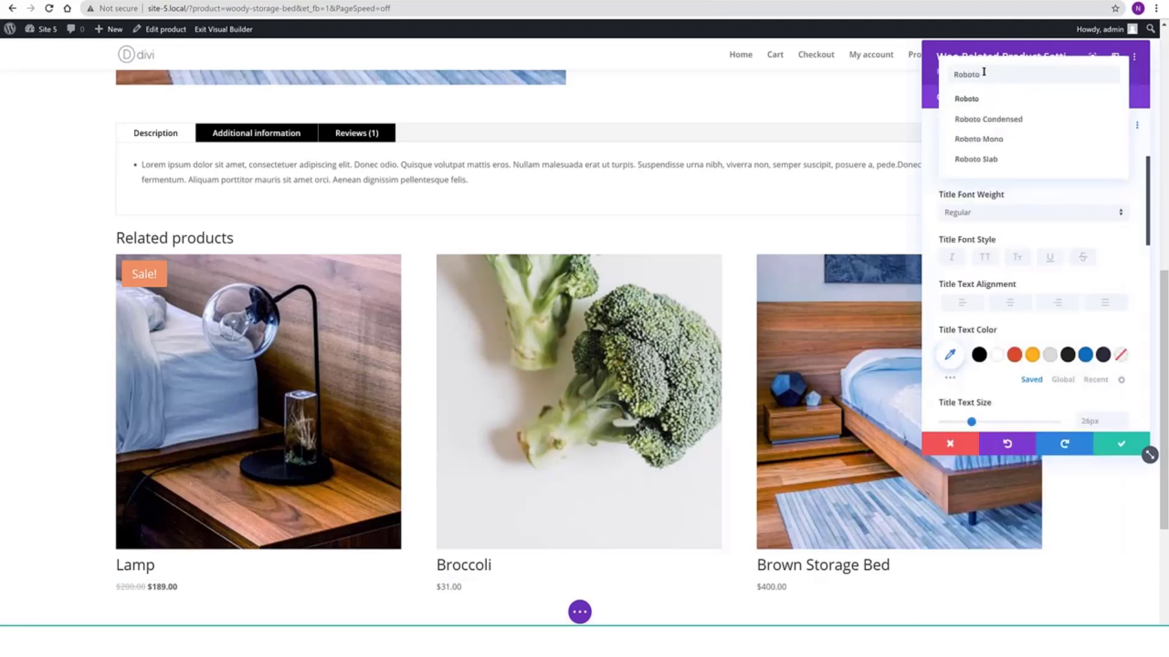
pyautogui.click(969, 100)
pyautogui.click(971, 212)
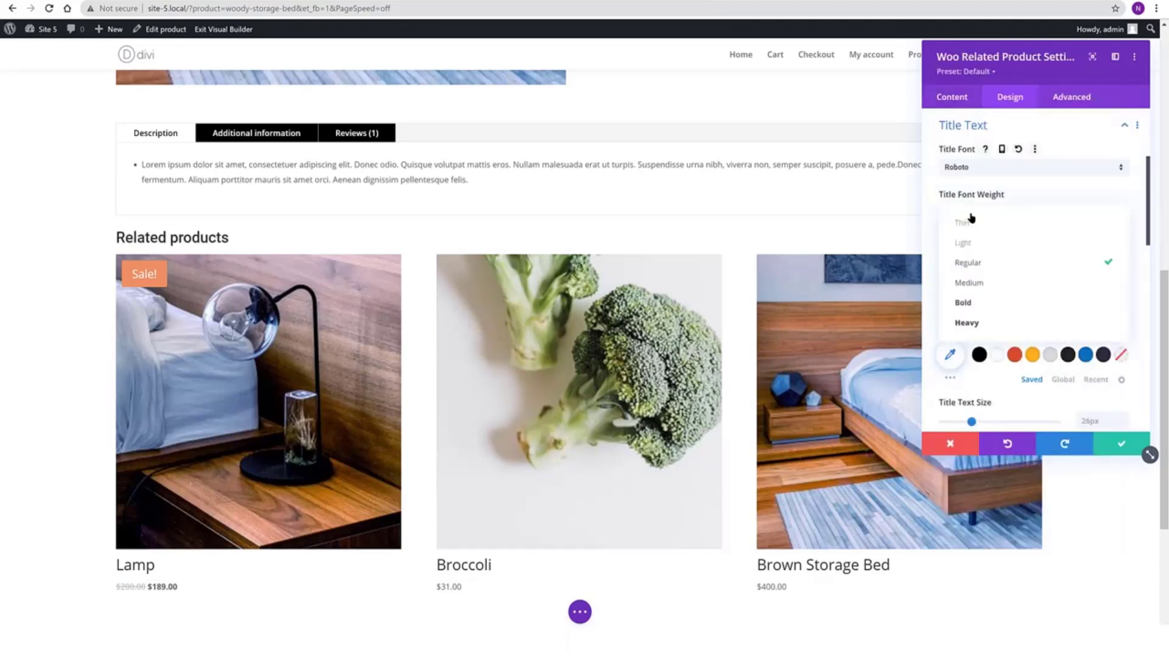
pyautogui.click(980, 322)
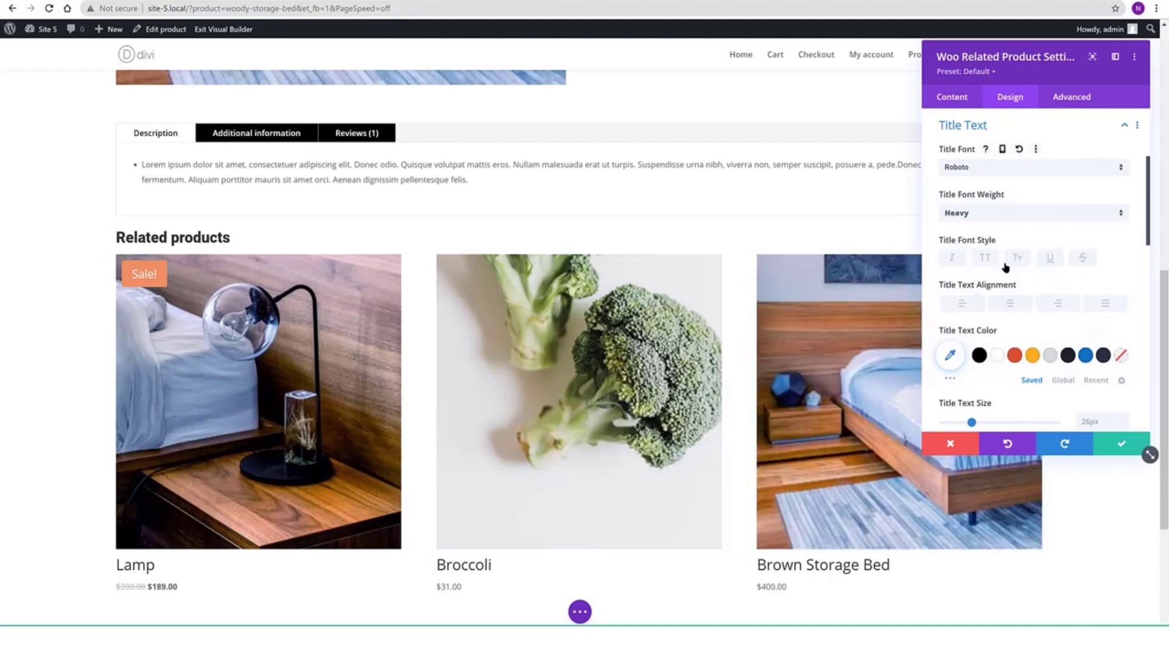
# - Set the Related products title text size to 2em, increase its line height, and save the module settings
pyautogui.scroll(-1, 1005, 268)
pyautogui.click(1121, 348)
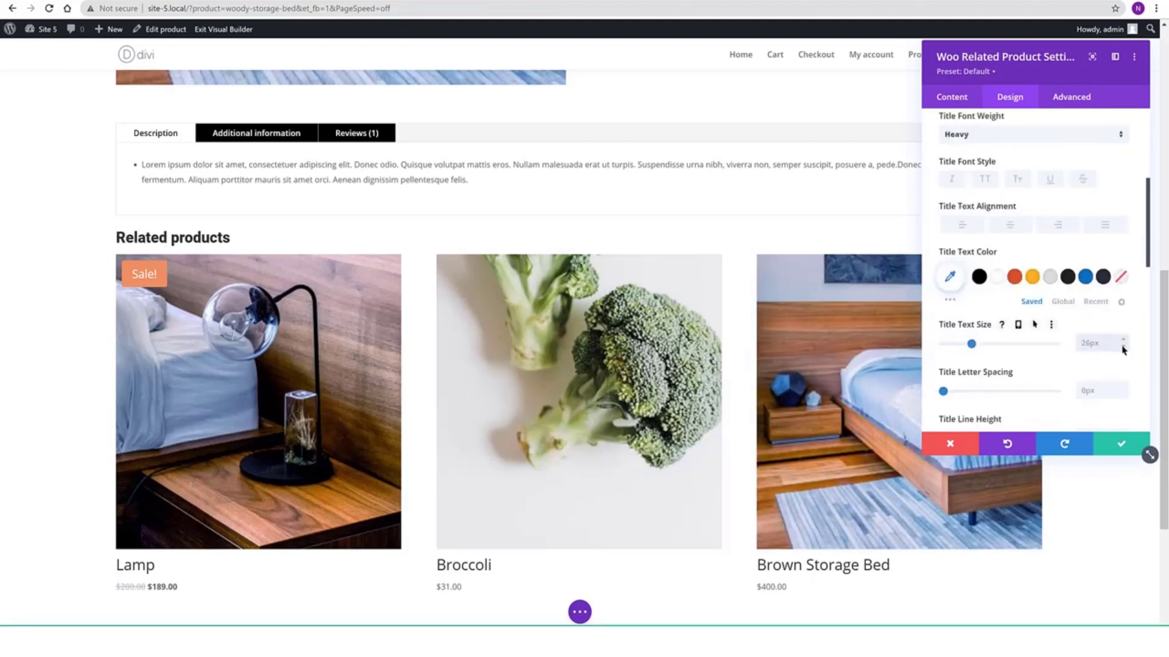
pyautogui.write('2em')
pyautogui.scroll(-1, 1087, 386)
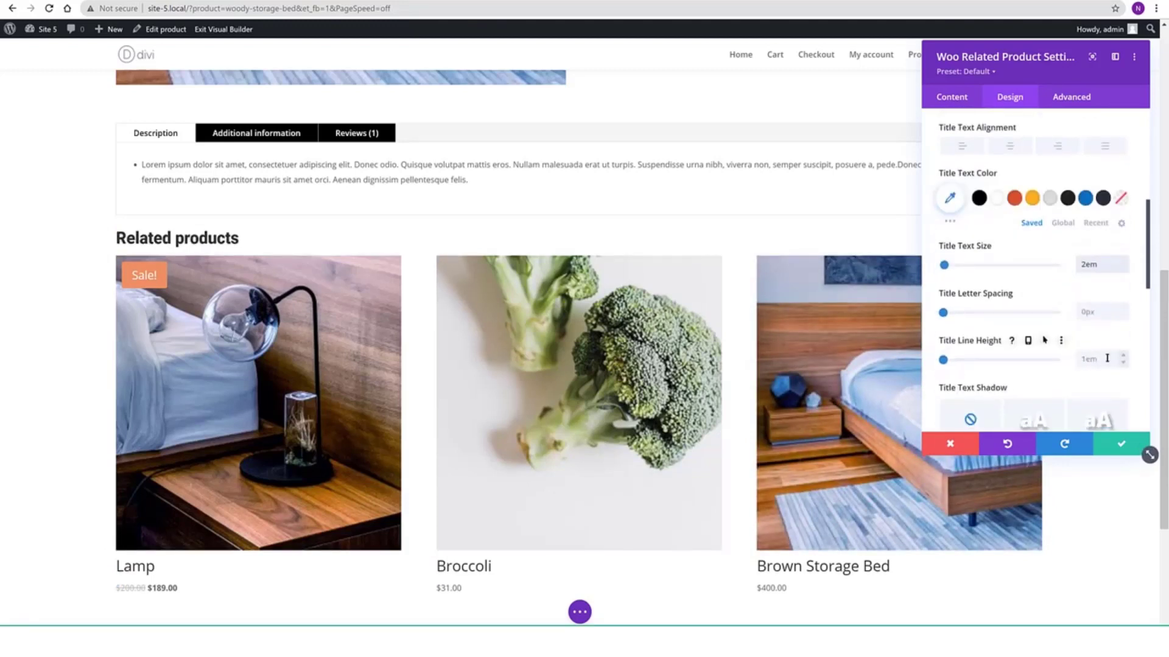
pyautogui.click(1082, 360)
pyautogui.click(1120, 448)
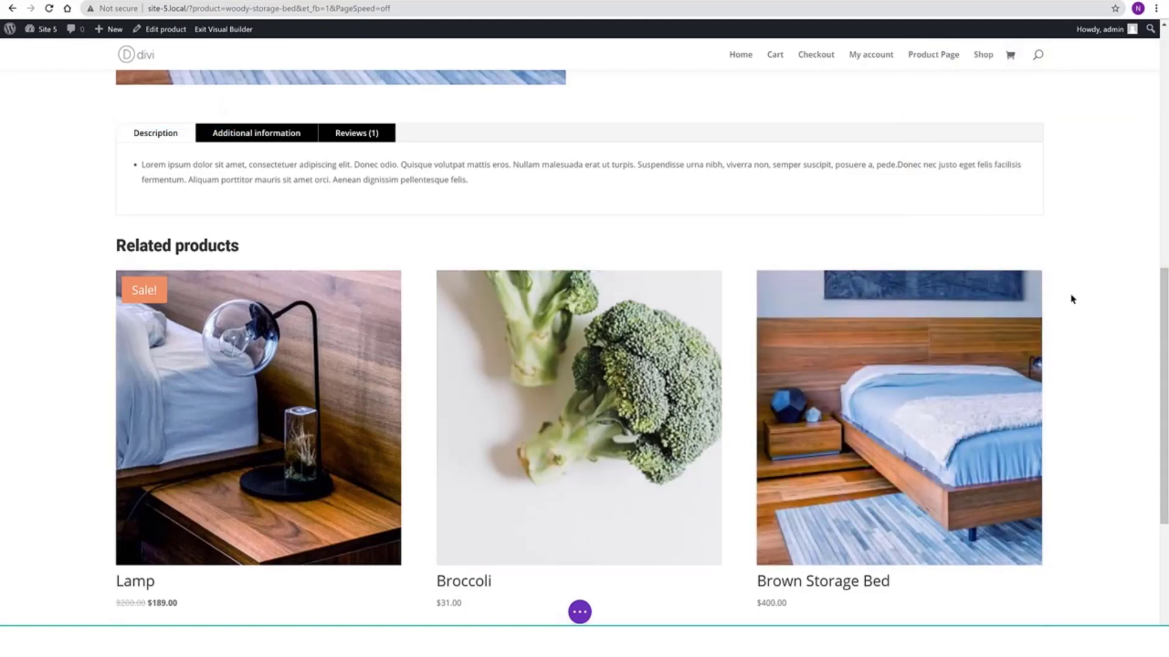
# - Give the row column holding the product details a light grey #dddddd background at 0.55 opacity and save it
pyautogui.scroll(1, 1043, 314)
pyautogui.scroll(10, 1042, 313)
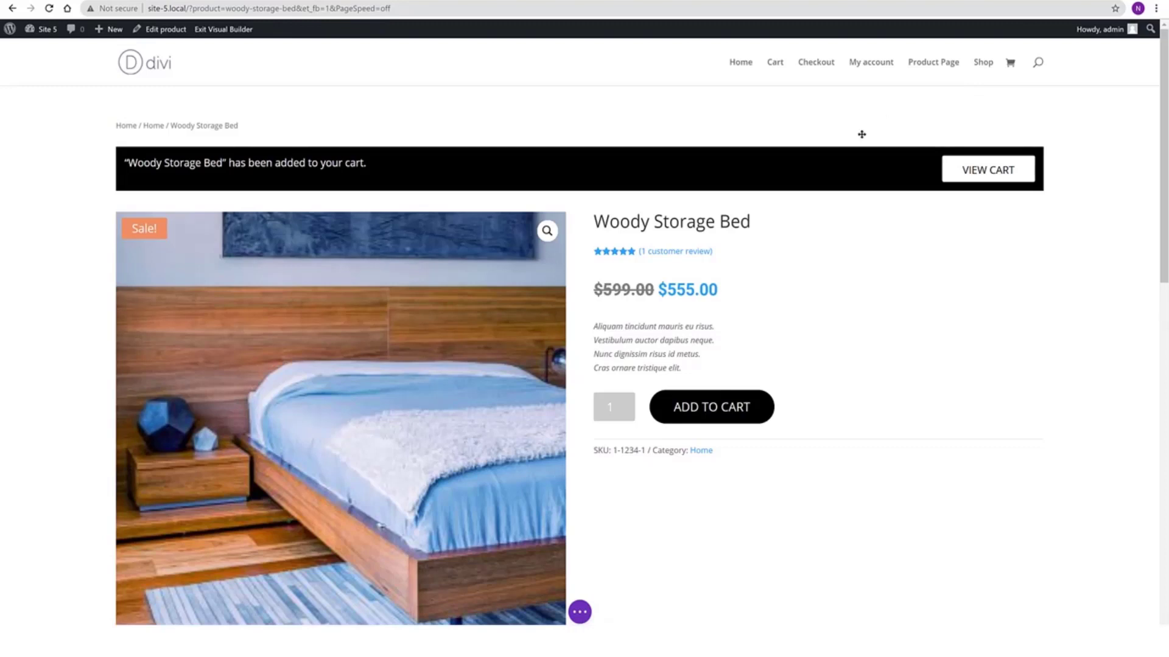
pyautogui.scroll(-3, 817, 235)
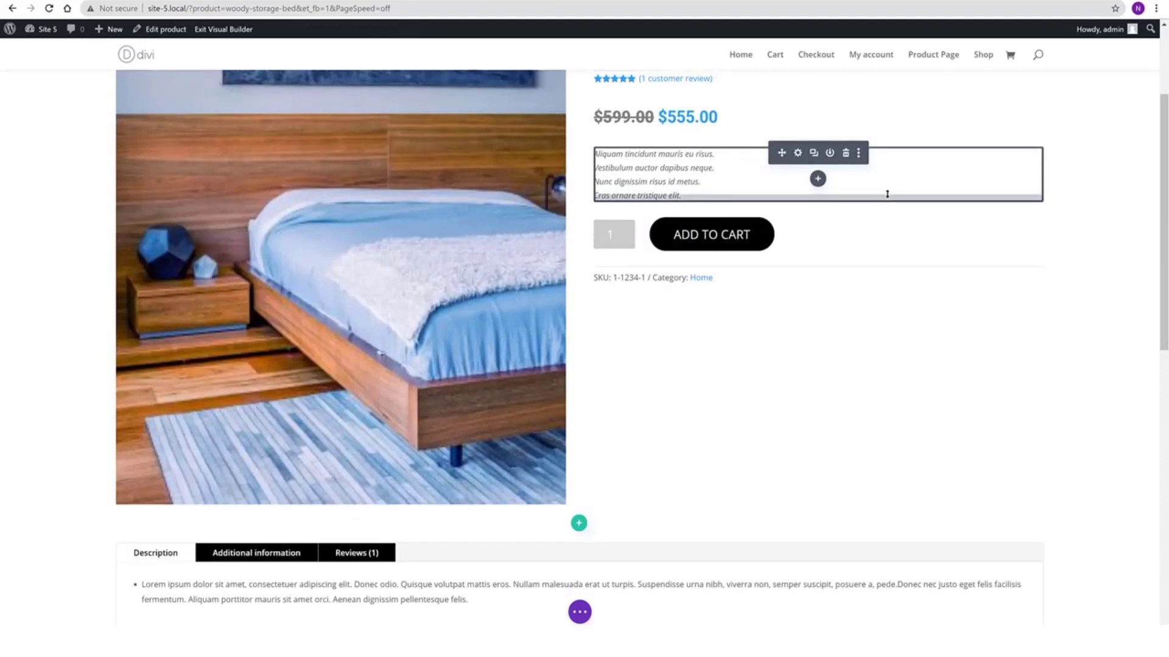
pyautogui.scroll(1, 886, 213)
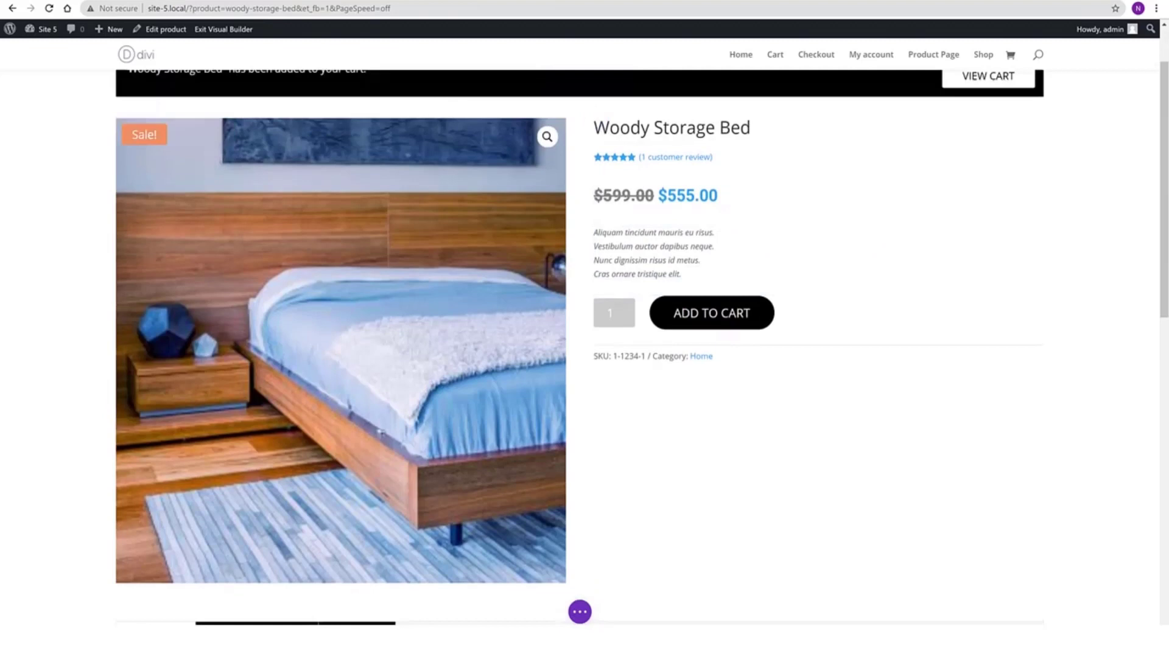
pyautogui.scroll(1, 230, 277)
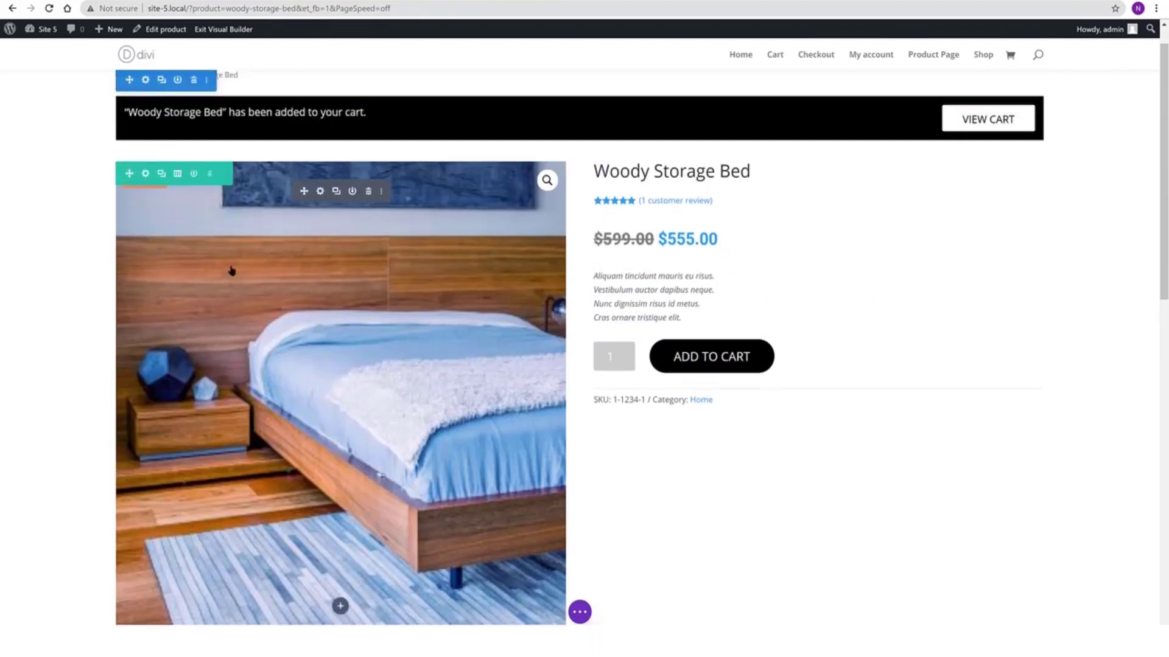
pyautogui.click(147, 229)
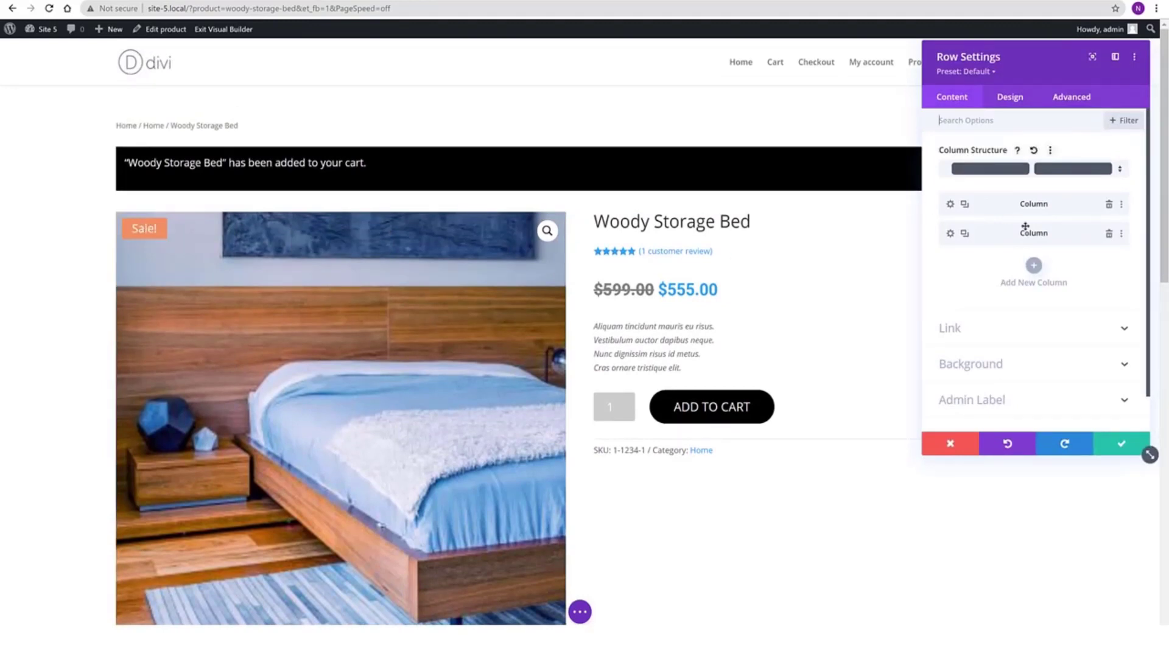
pyautogui.click(948, 234)
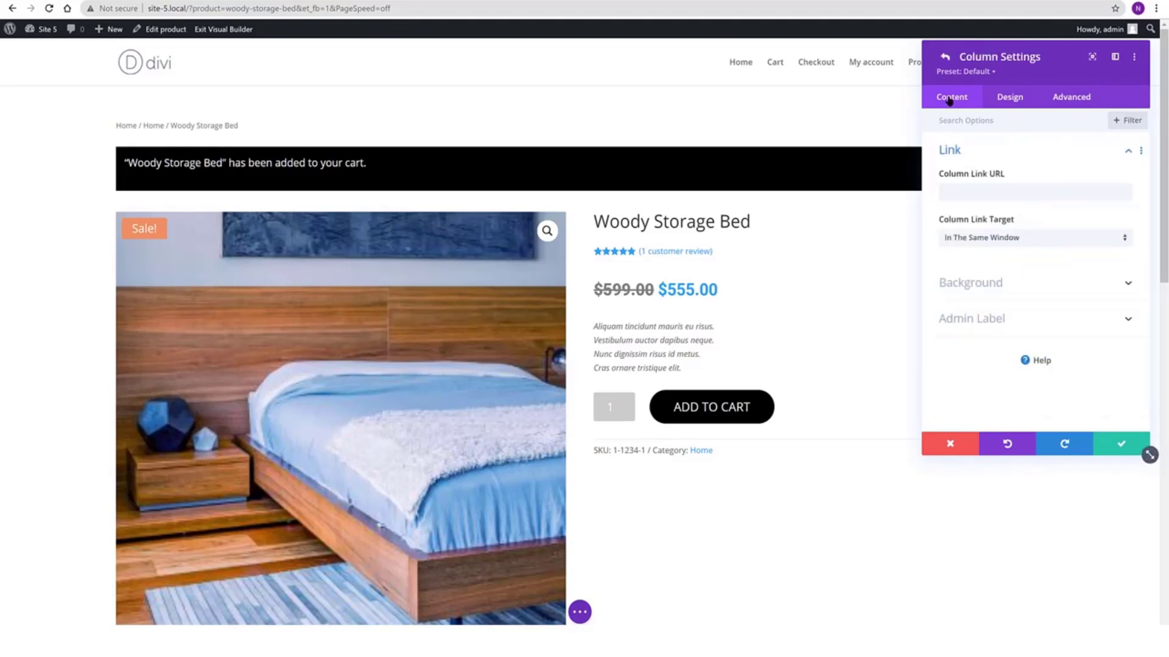
pyautogui.click(1021, 286)
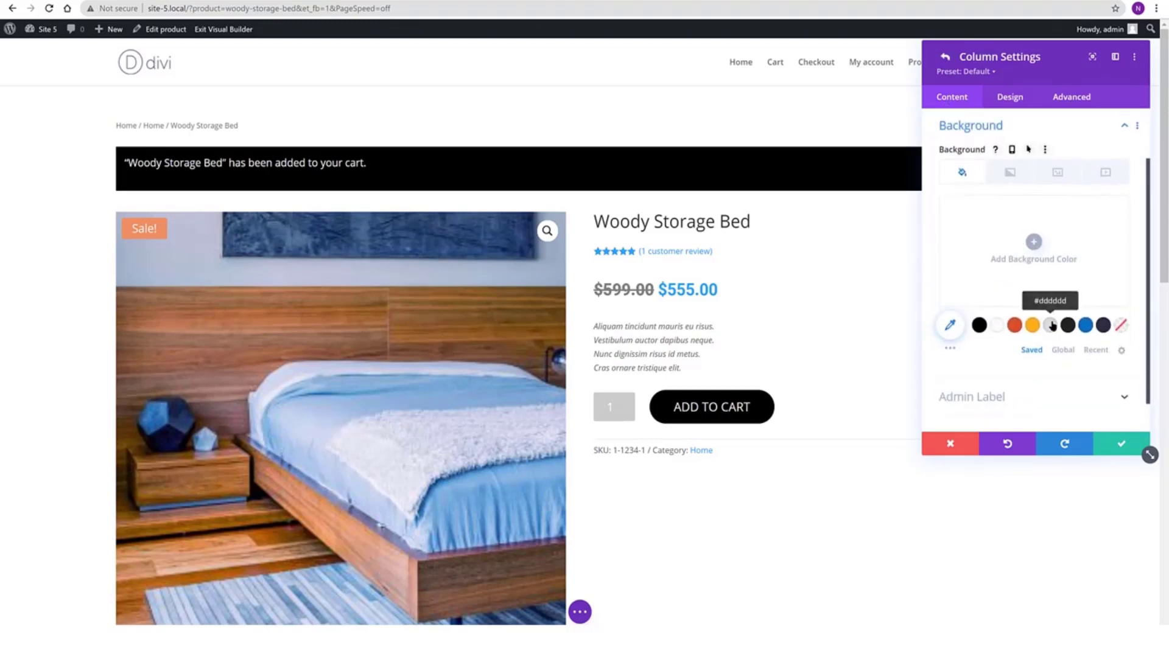
pyautogui.click(1050, 326)
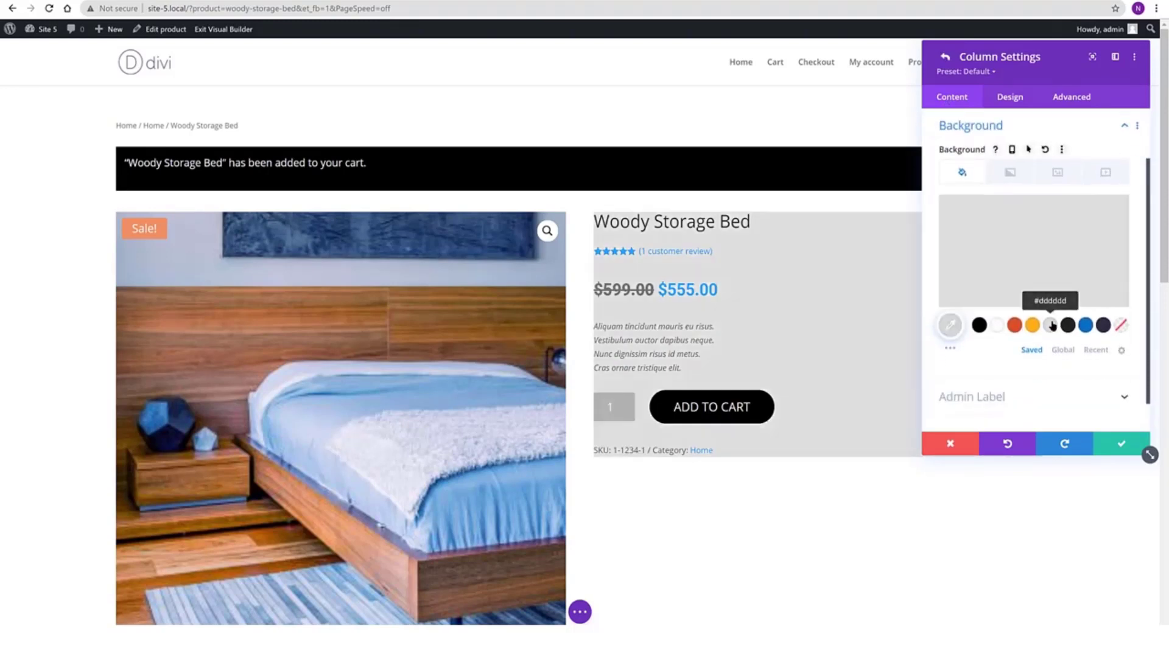
pyautogui.click(1098, 247)
pyautogui.moveTo(1113, 213); pyautogui.dragTo(1117, 255)
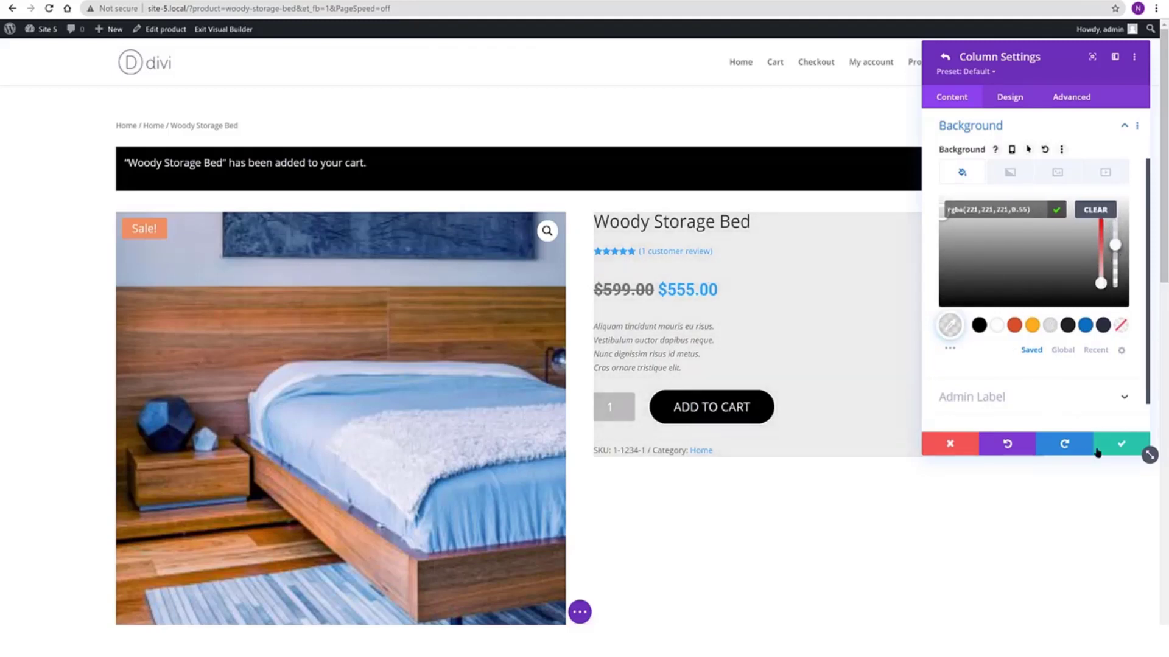
pyautogui.click(1118, 446)
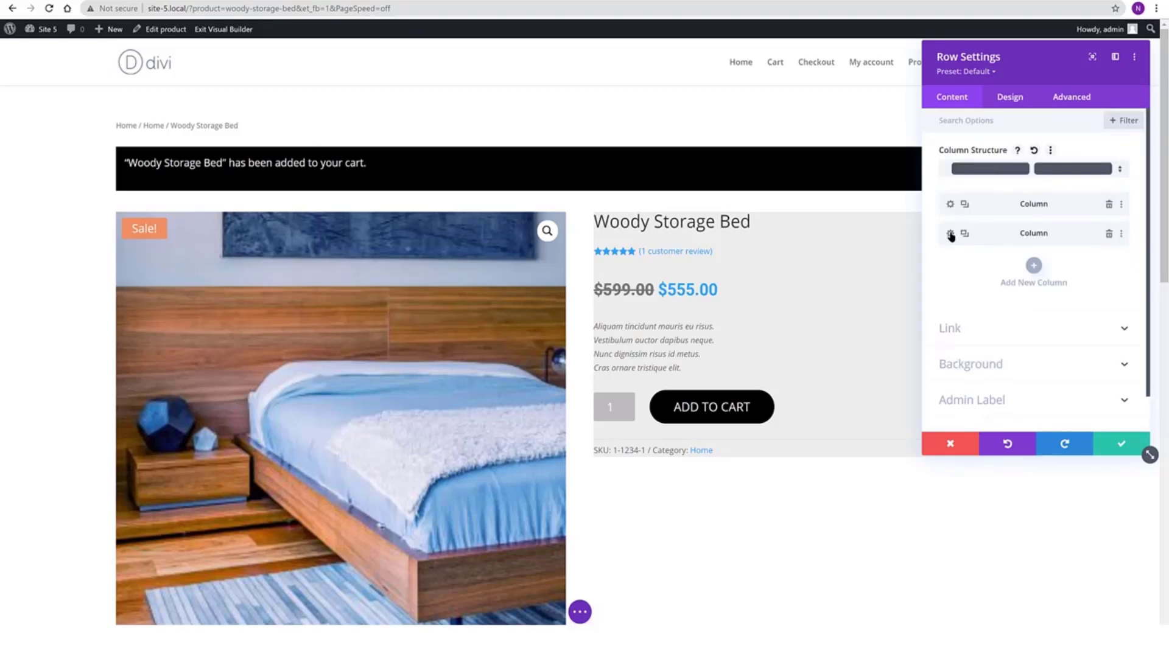
# - Set the product details column's padding to 2em on all four sides and return to the row settings
pyautogui.click(950, 234)
pyautogui.click(1011, 100)
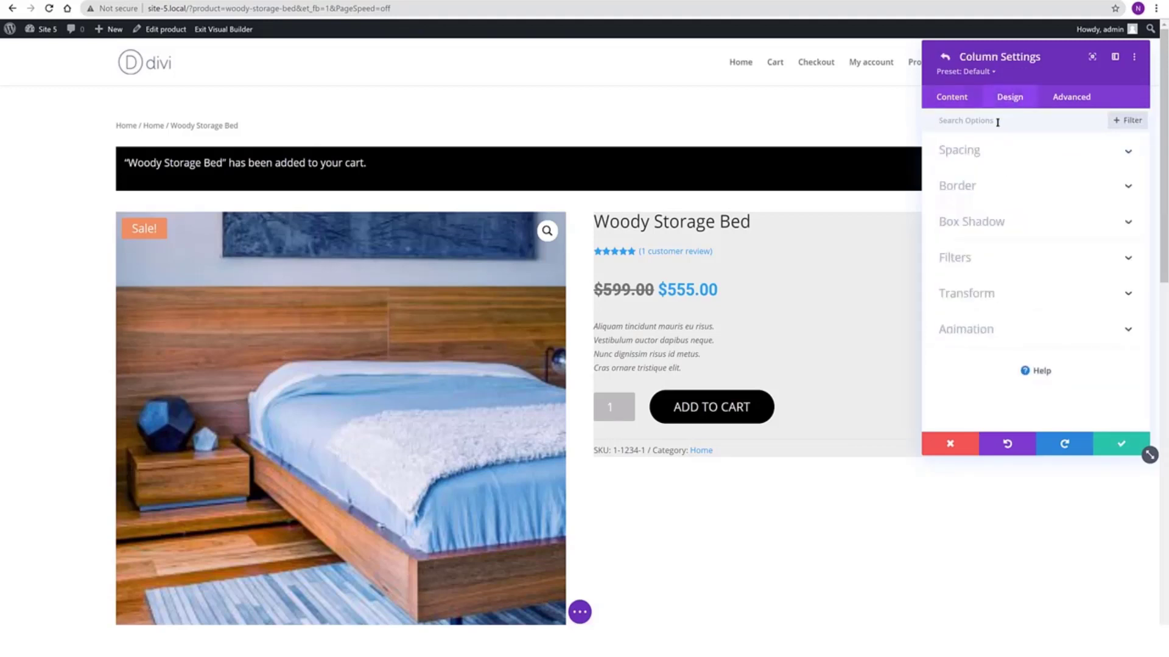
pyautogui.click(989, 162)
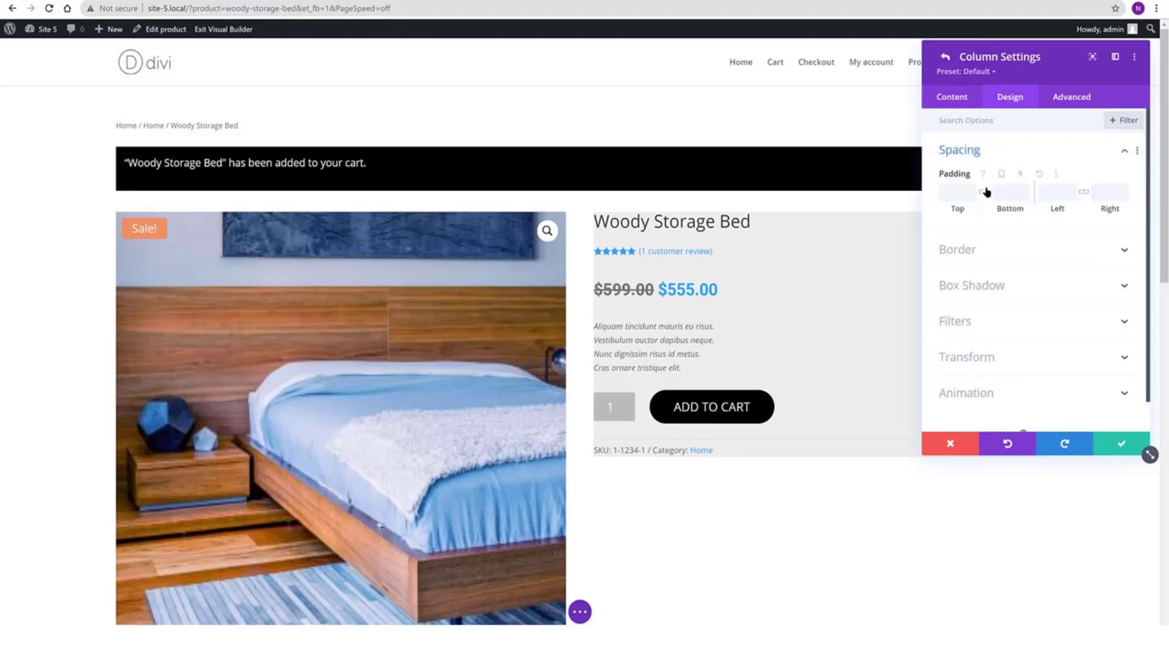
pyautogui.click(1084, 193)
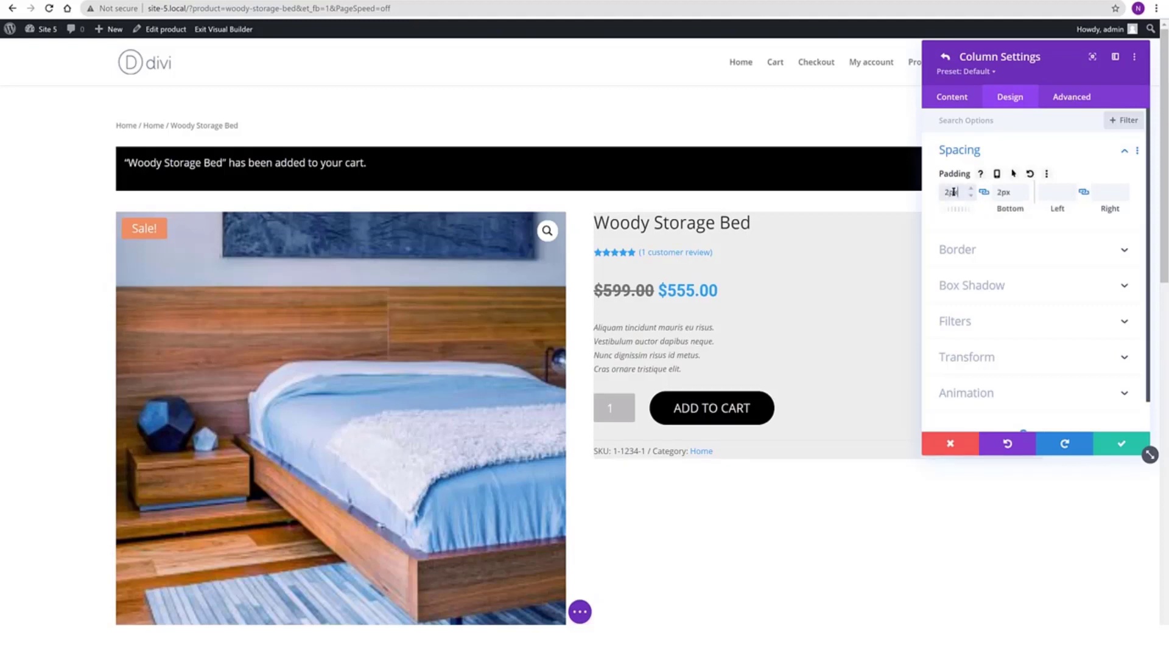
pyautogui.click(1052, 191)
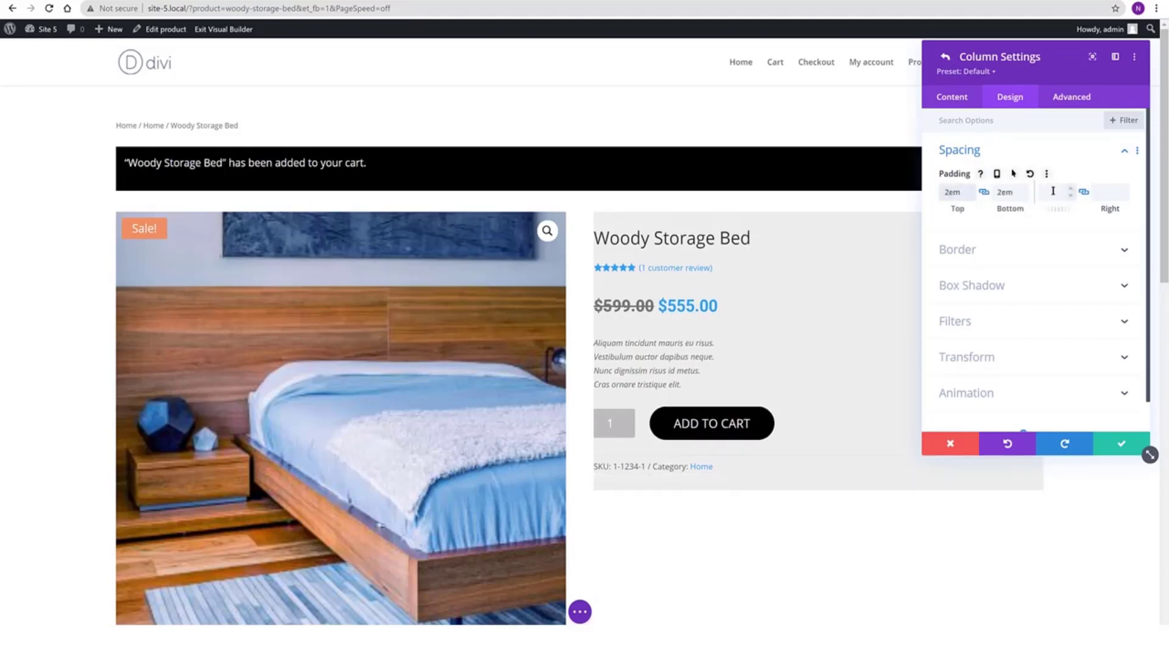
pyautogui.write('2pxe')
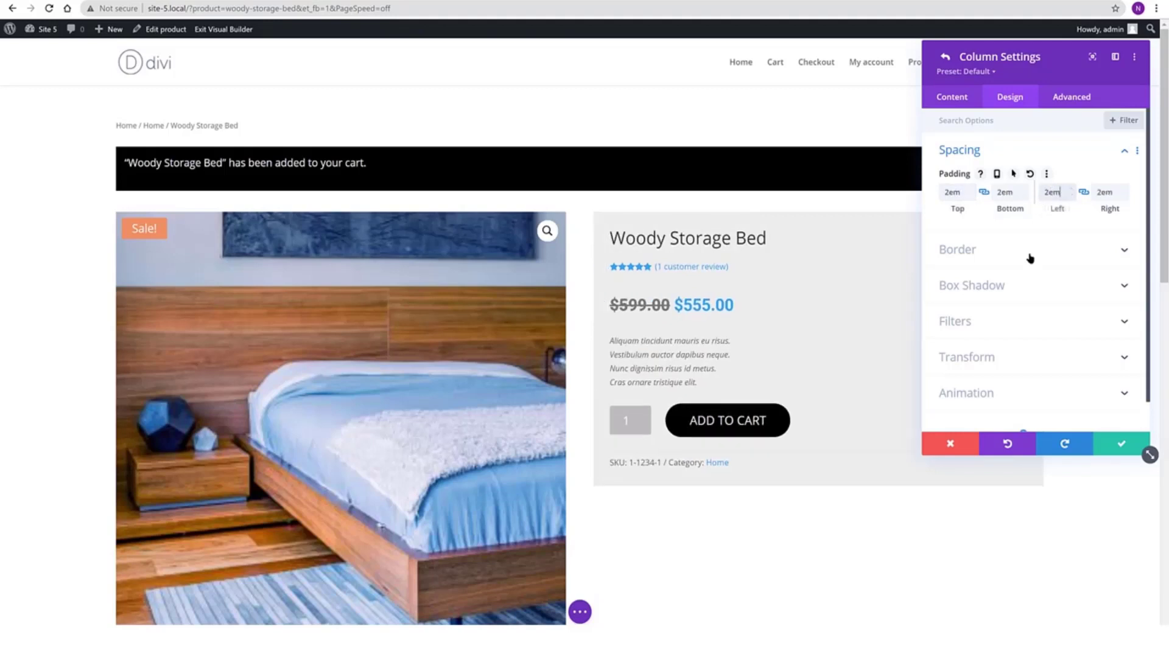
pyautogui.click(946, 56)
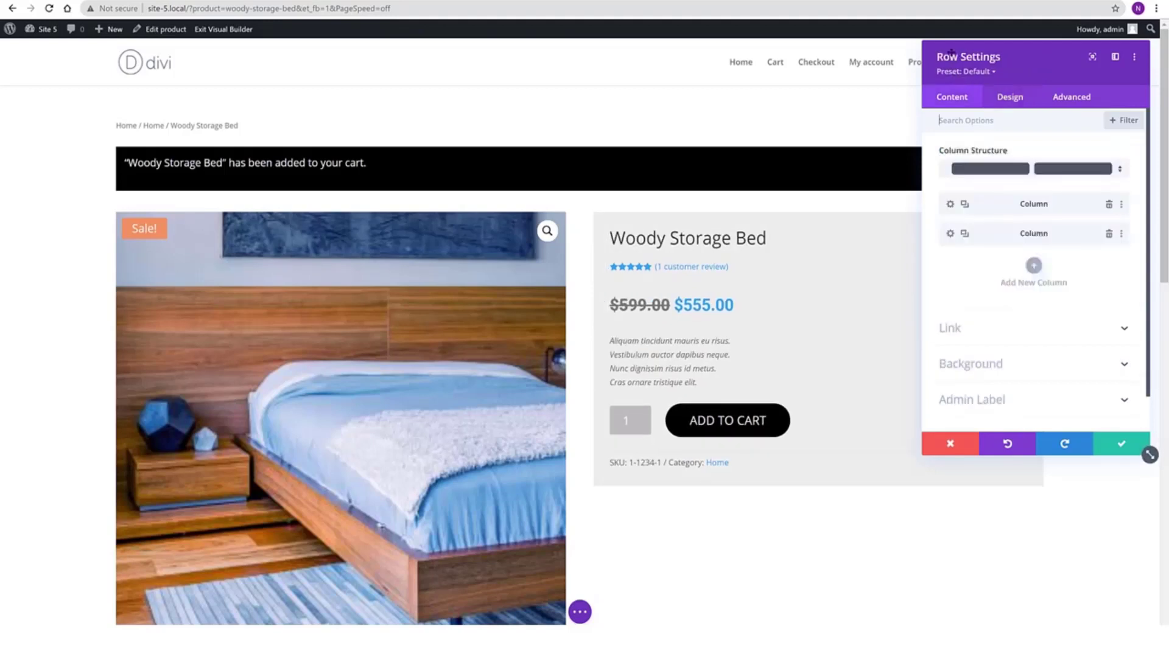
# - Enable the custom gutter width and equalize the column heights in the product row's sizing, and save the row settings
pyautogui.click(1001, 99)
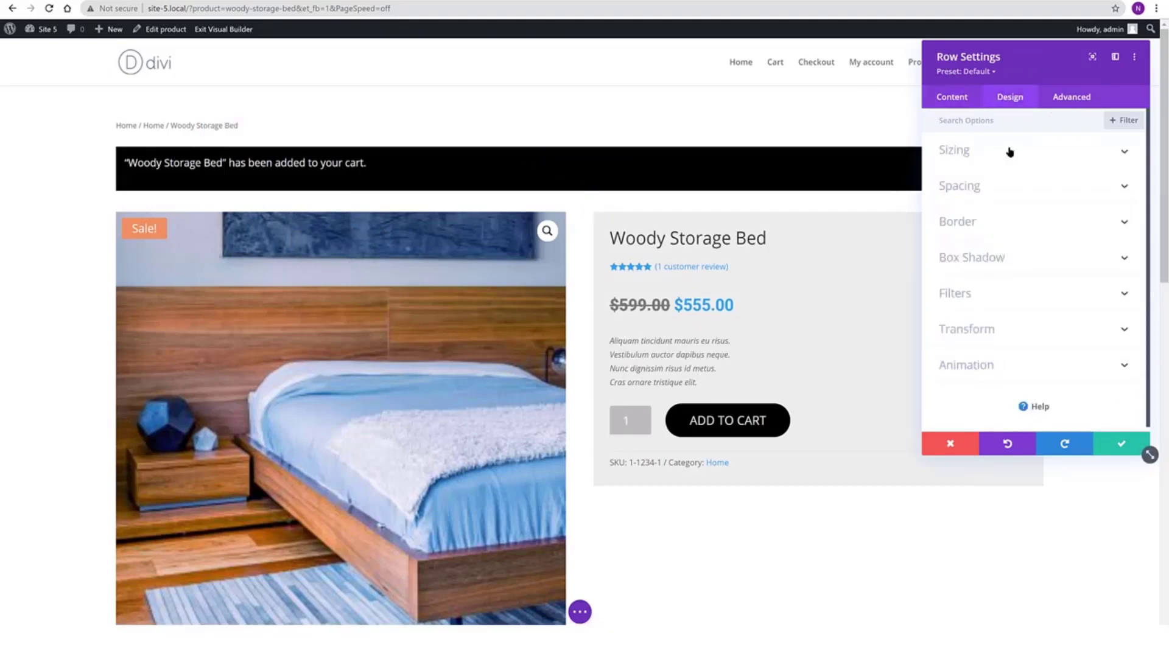
pyautogui.click(953, 152)
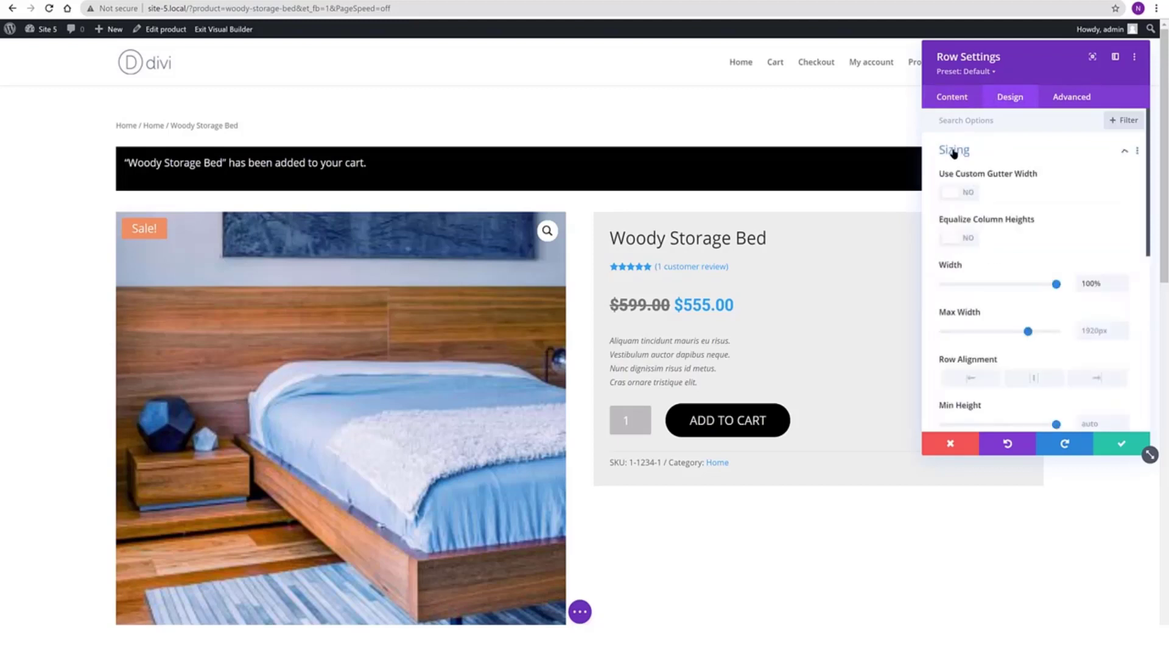
pyautogui.click(965, 193)
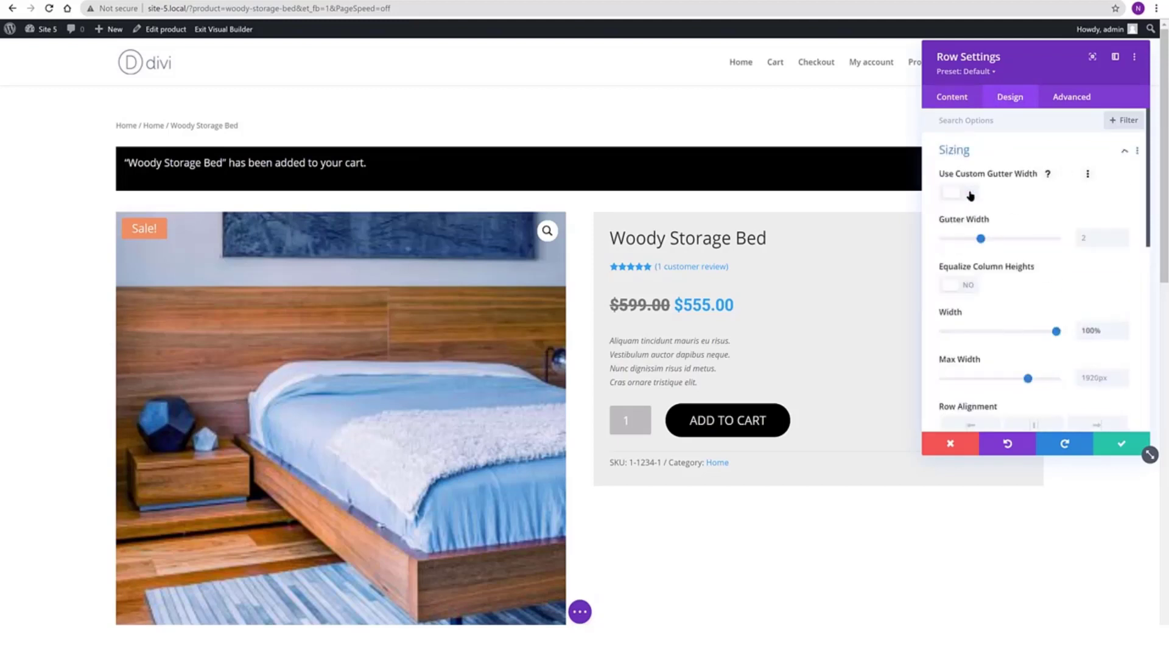
pyautogui.click(1102, 237)
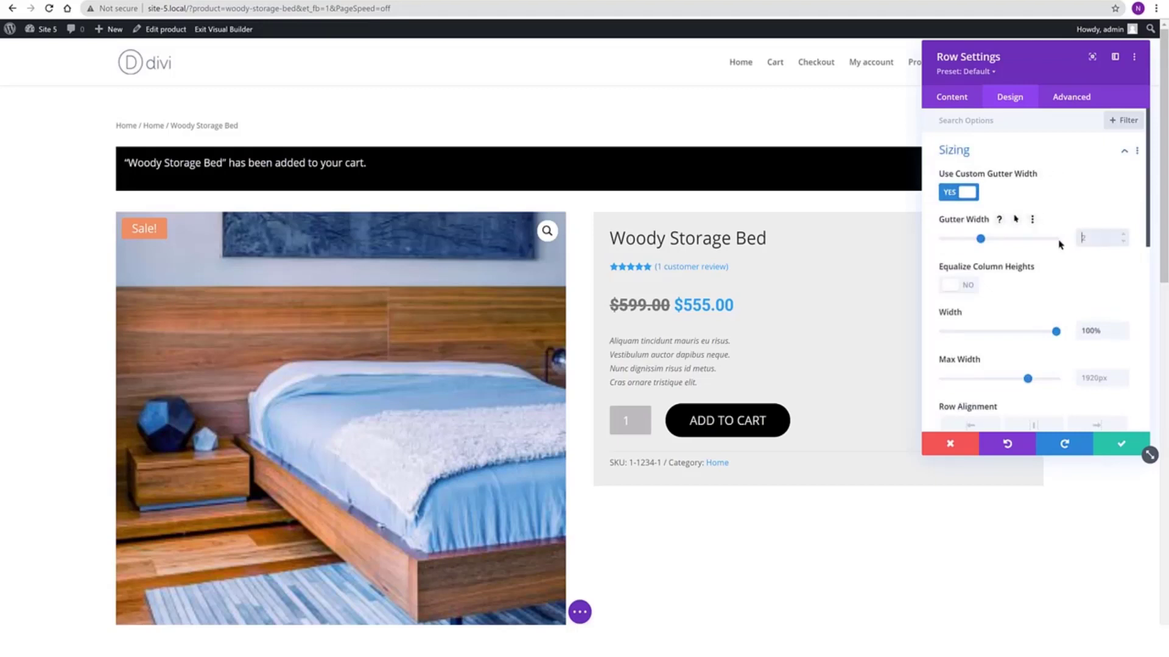
pyautogui.click(971, 286)
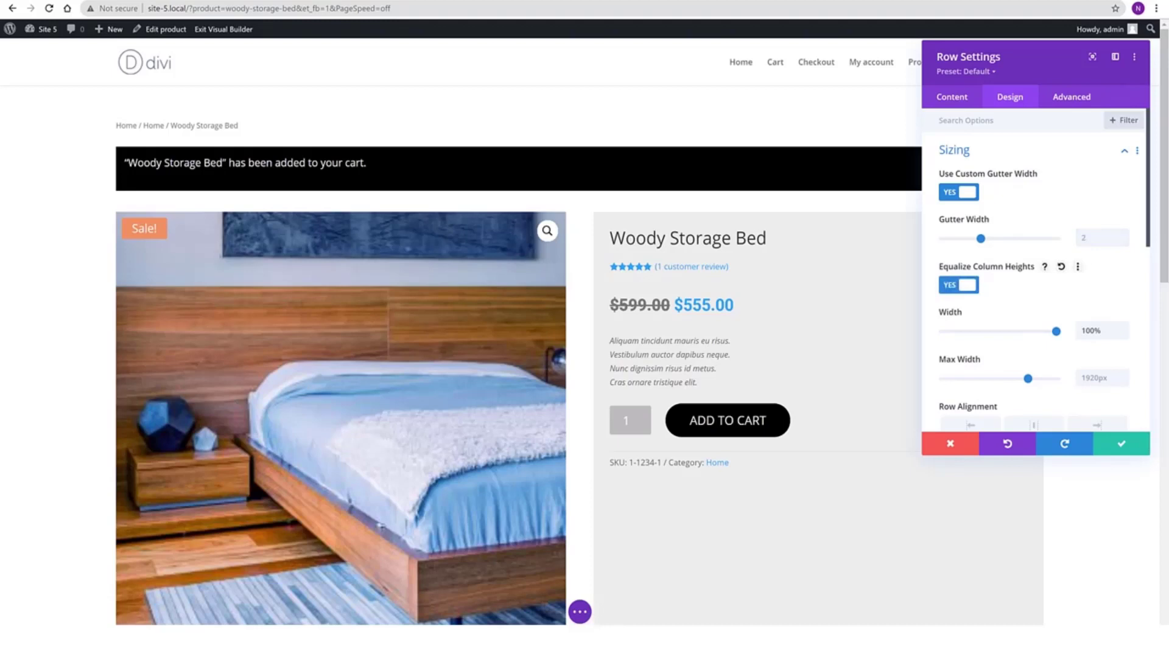
pyautogui.click(1119, 444)
# - Turn off the gallery images and the sale badge in the product's Woo Images module and save its settings
pyautogui.scroll(-3, 874, 436)
pyautogui.scroll(2, 873, 437)
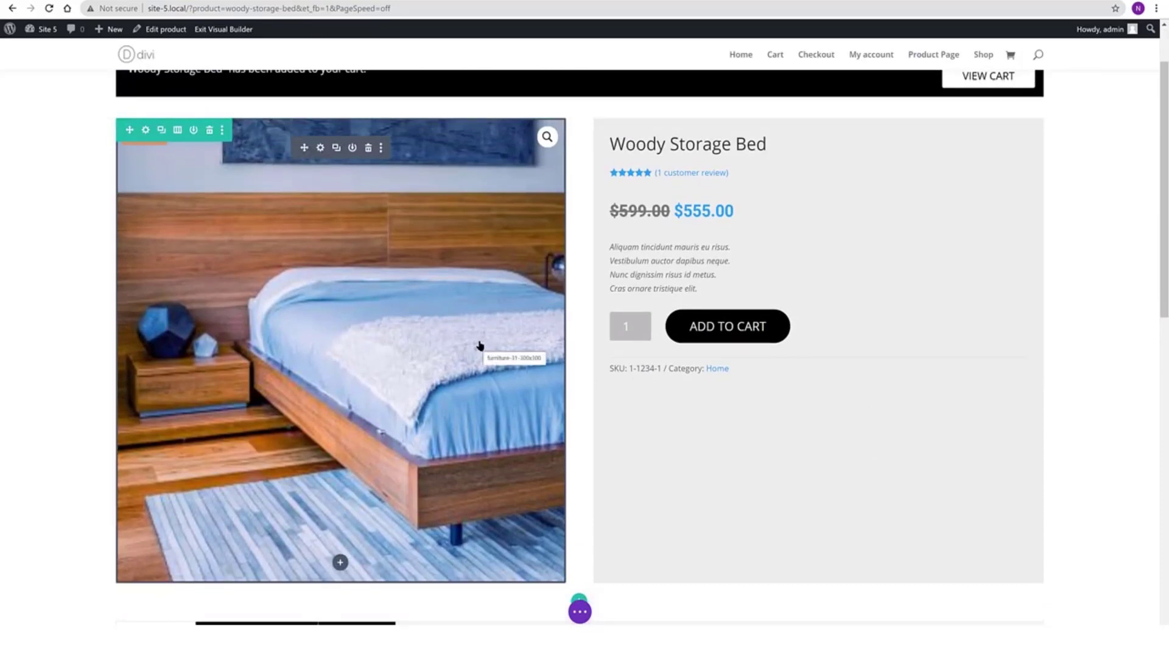
pyautogui.click(277, 159)
pyautogui.click(950, 244)
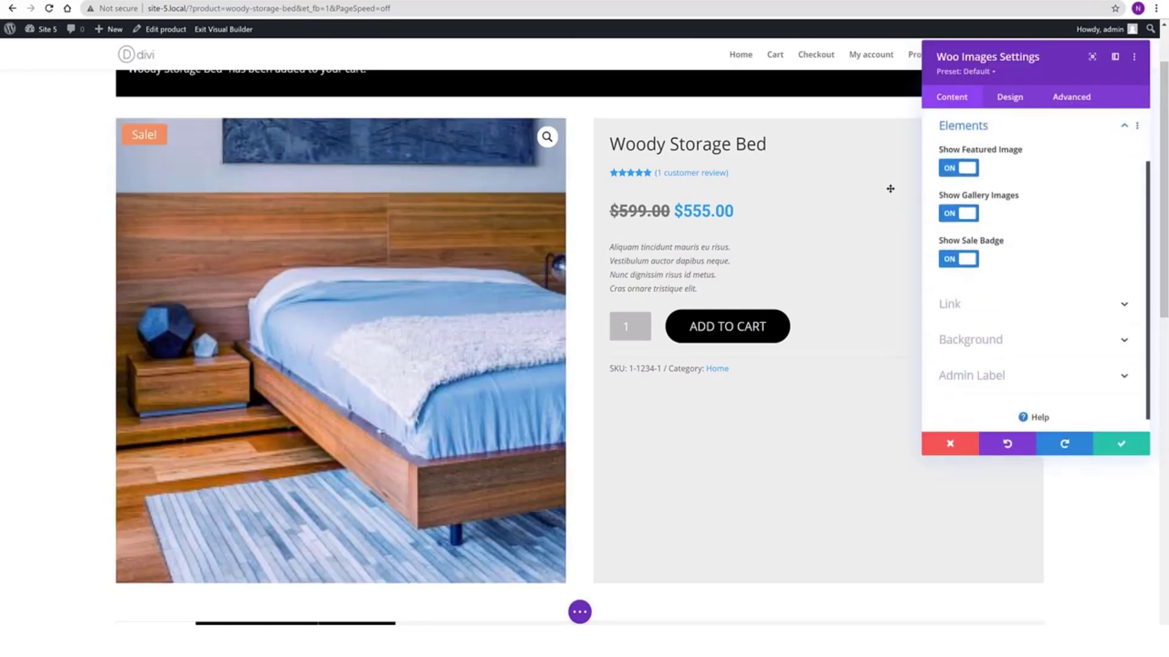
pyautogui.click(967, 217)
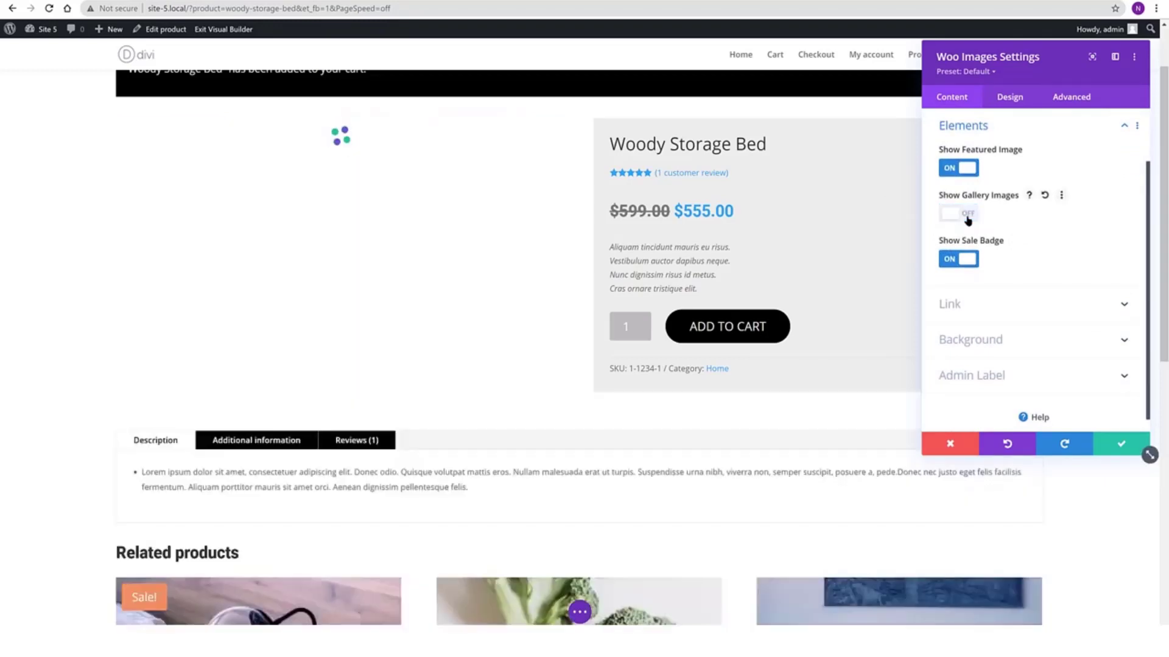
pyautogui.click(971, 260)
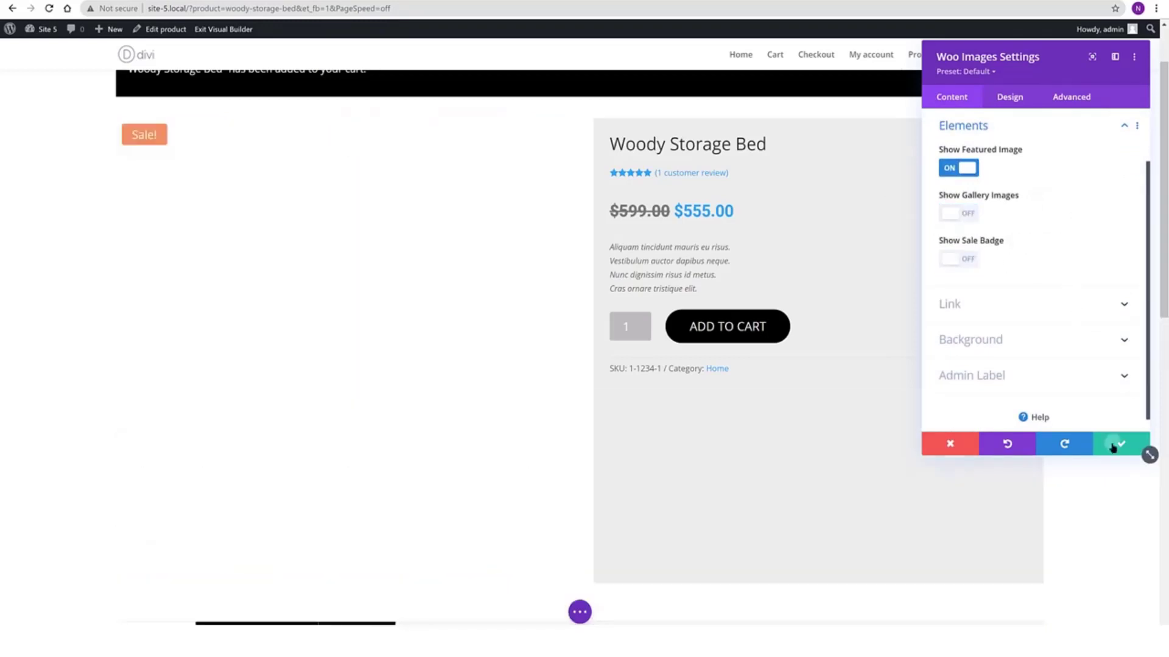
pyautogui.click(1116, 444)
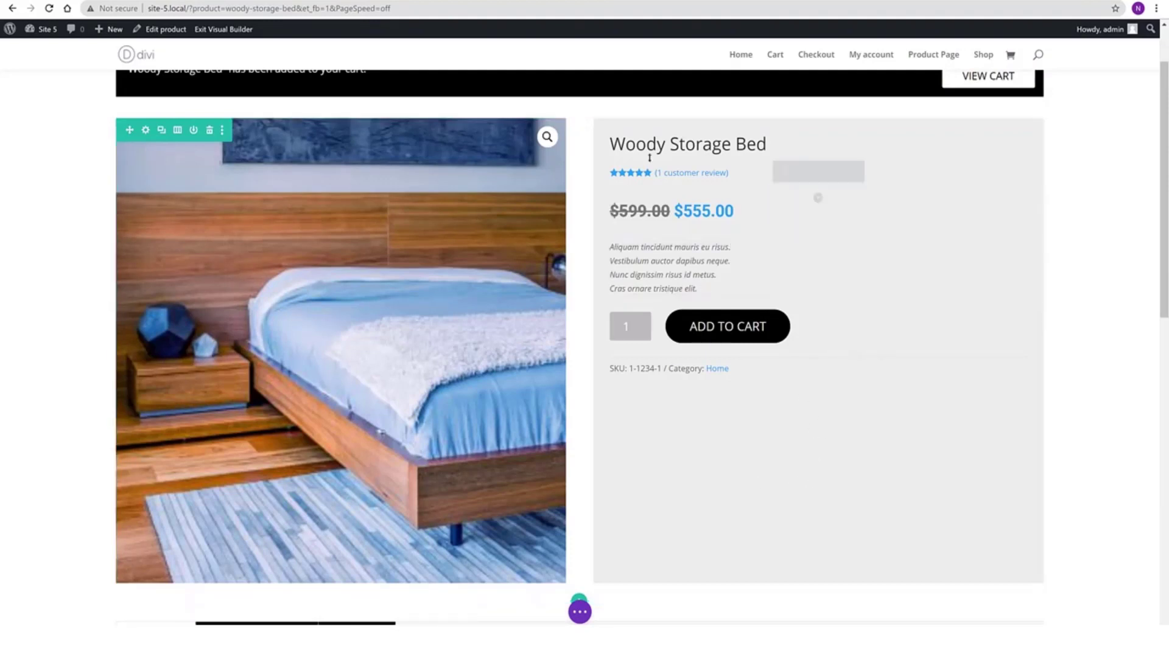
# - Insert a Social Media Follow module below the SKU and category line in the product details column
pyautogui.click(818, 390)
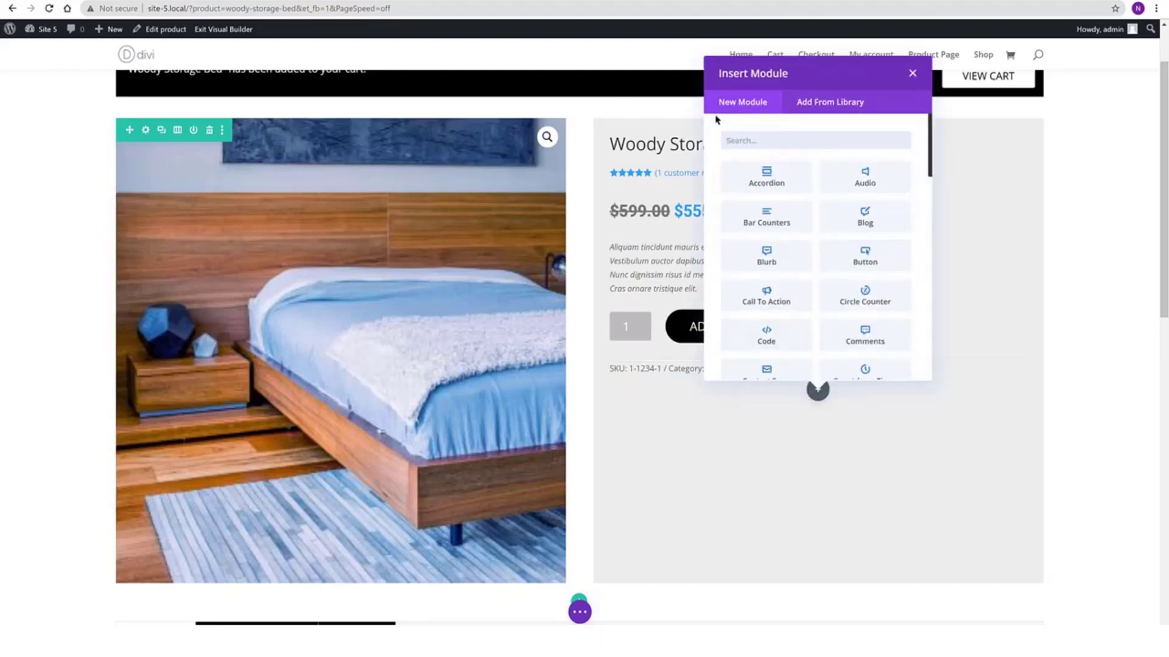
pyautogui.write('social')
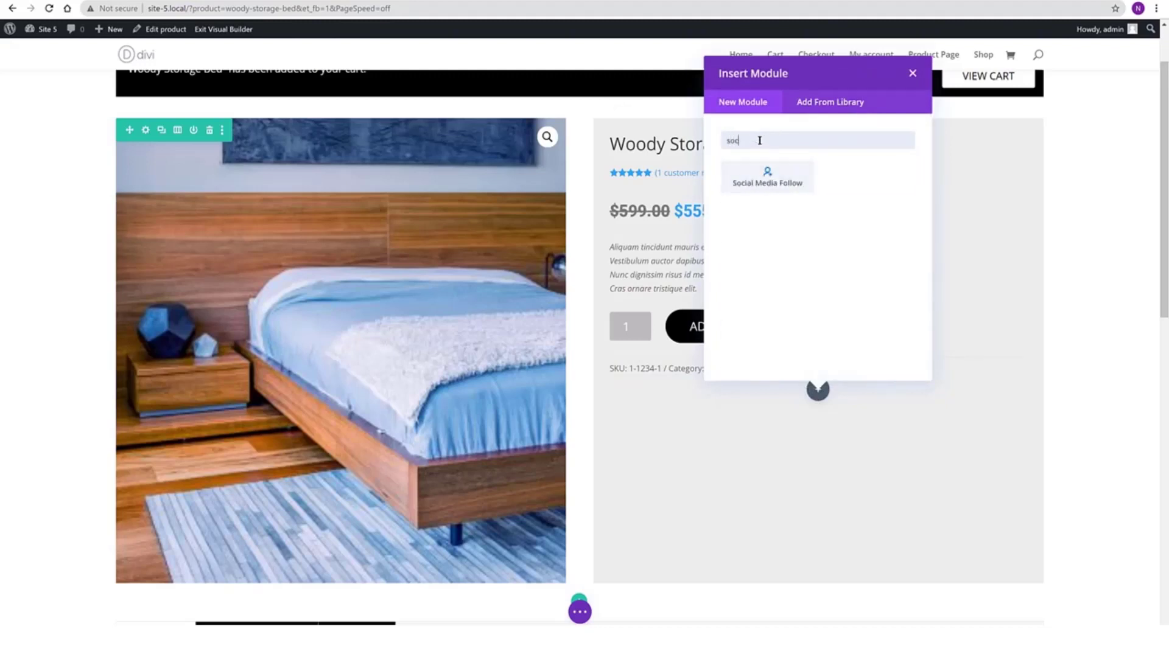
pyautogui.click(779, 182)
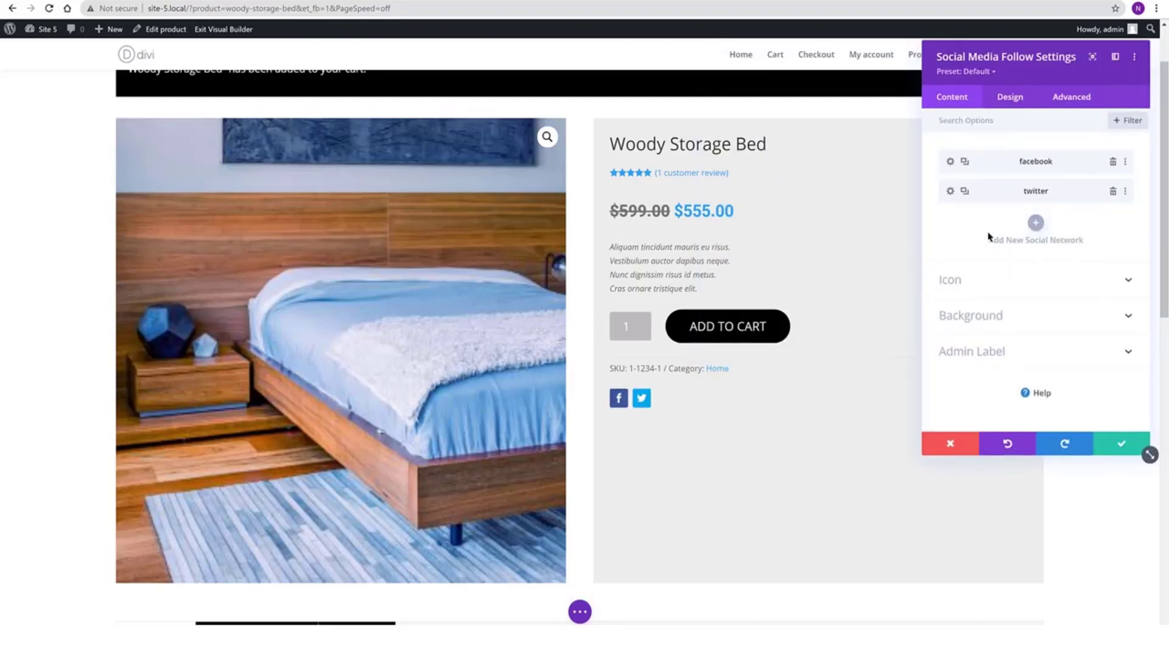
# - Duplicate the Twitter entry in the Social Media Follow module and change the copy's network to Instagram
pyautogui.click(964, 191)
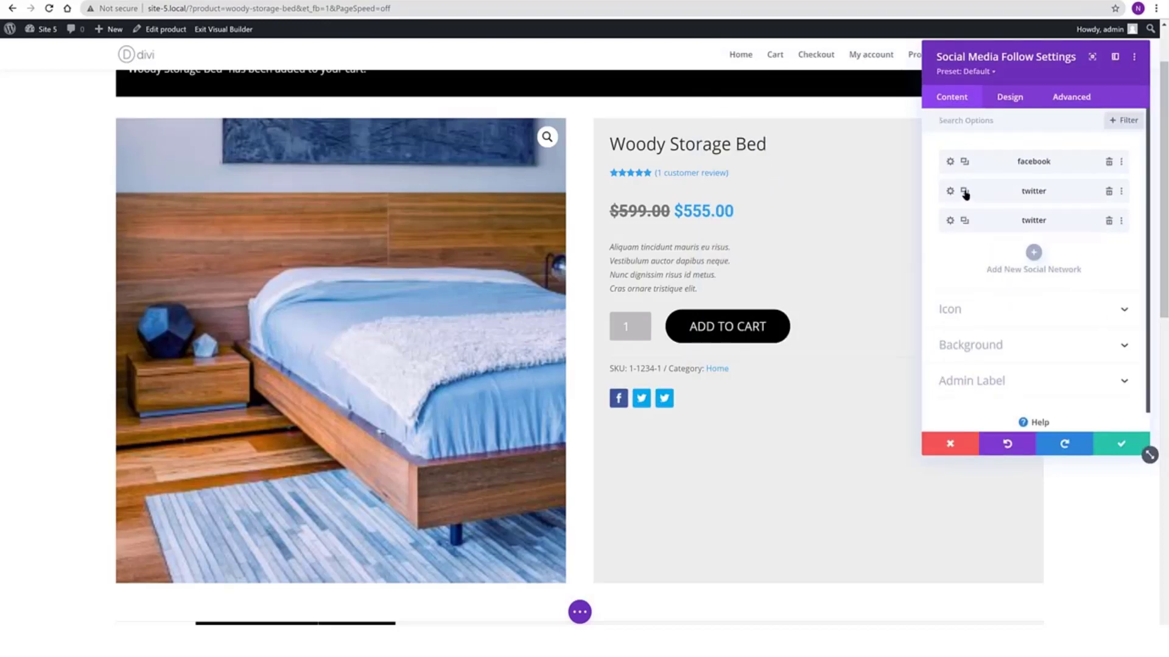
pyautogui.click(949, 221)
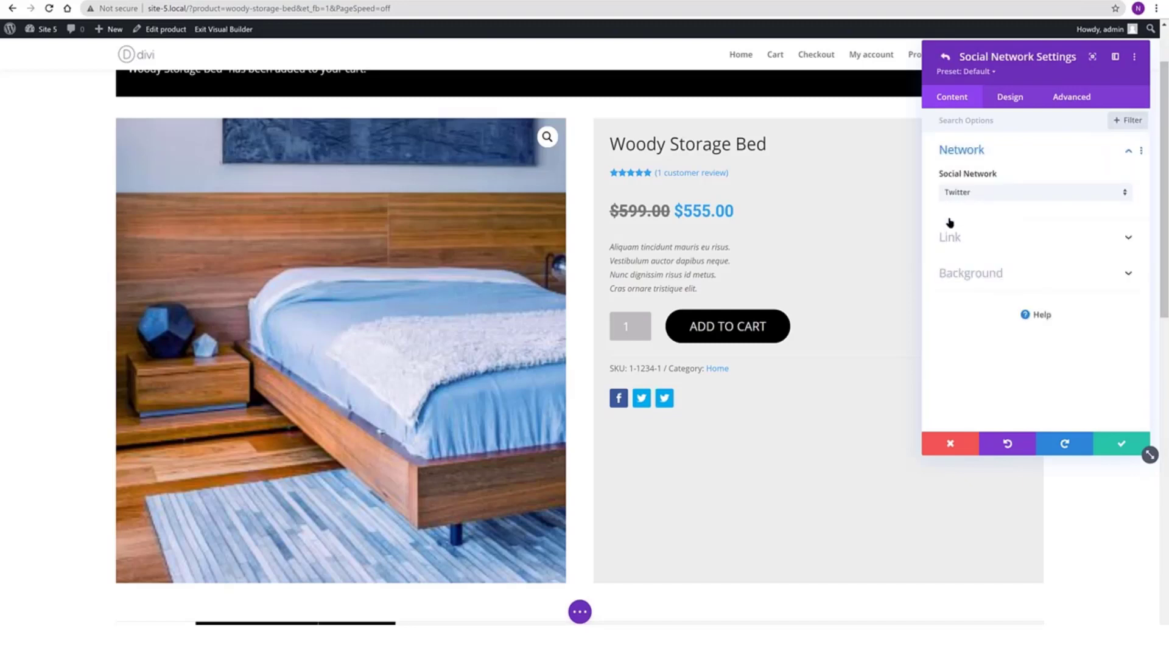
pyautogui.click(977, 196)
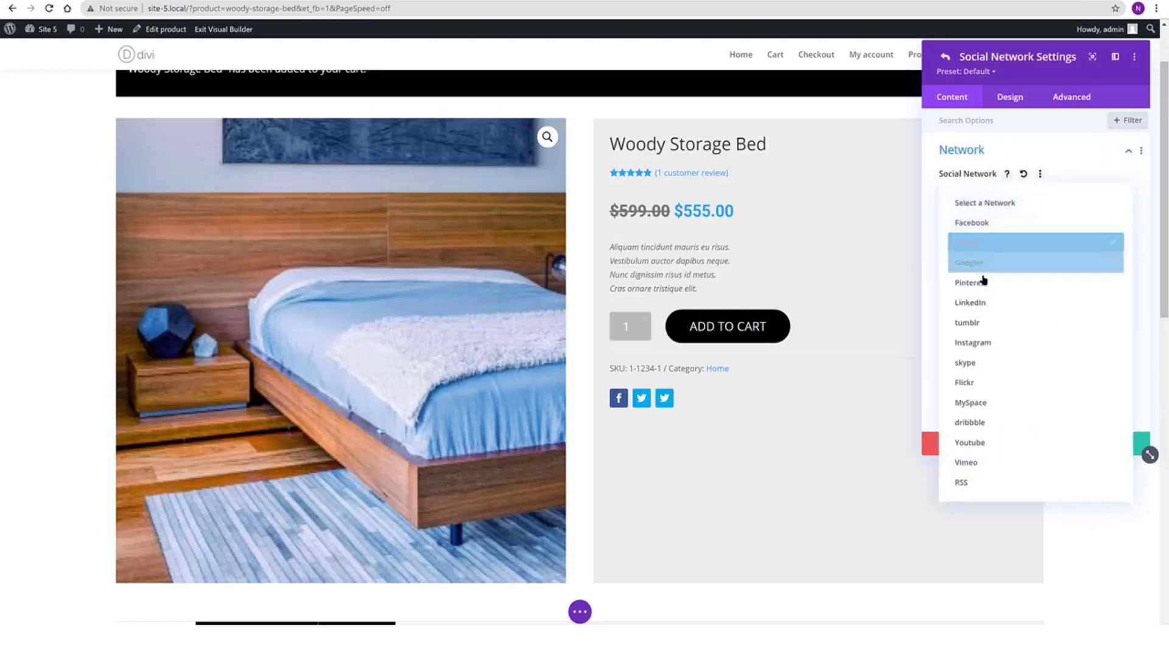
pyautogui.click(990, 342)
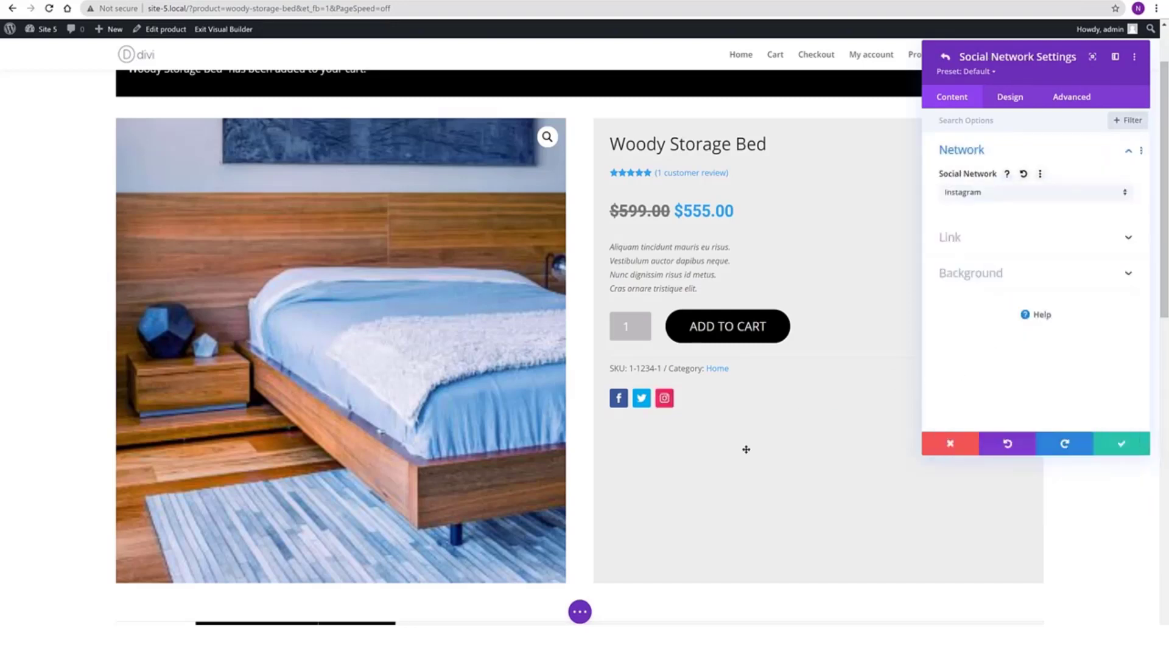
# - Set all rounded corners of the Instagram icon's border to 25px
pyautogui.click(1004, 99)
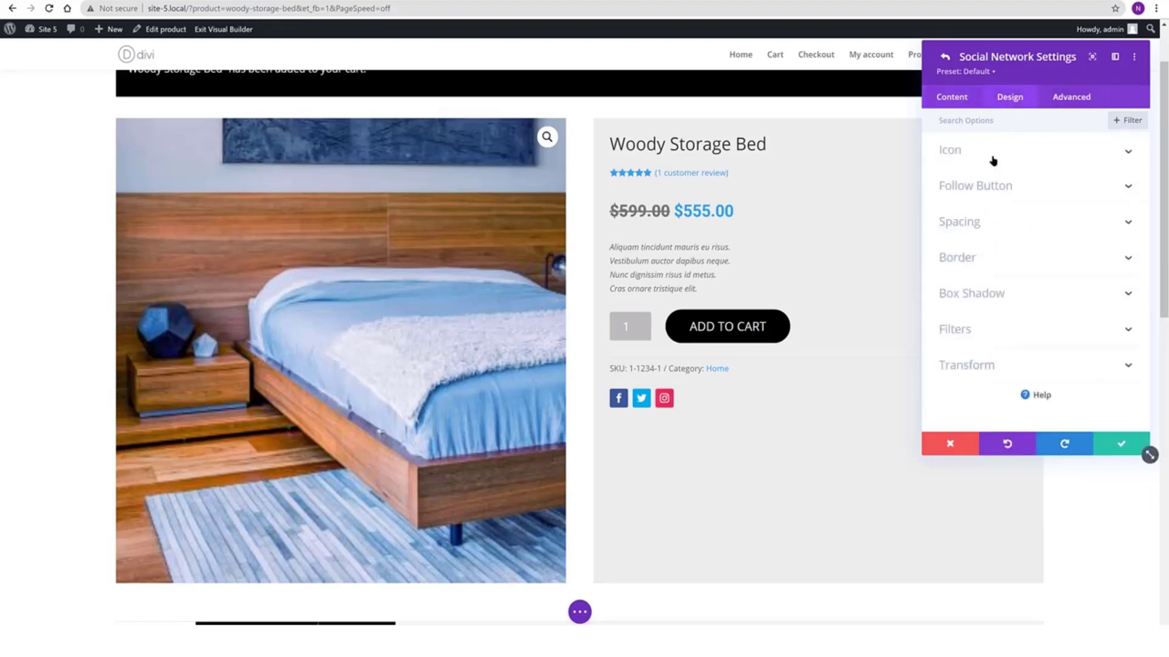
pyautogui.click(970, 260)
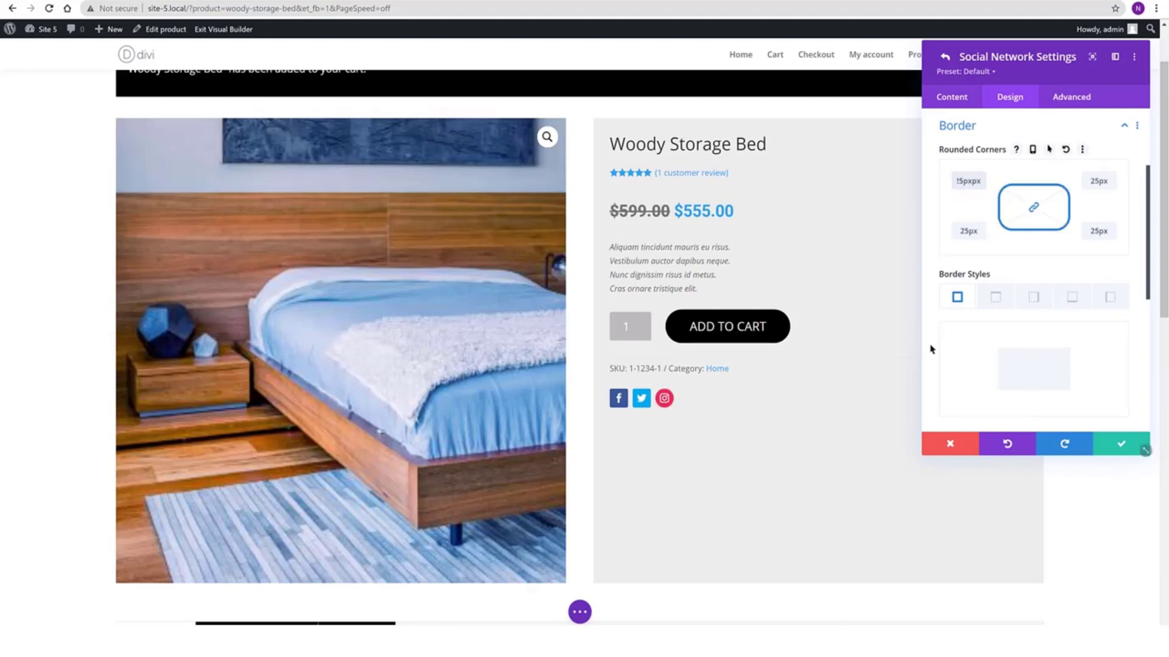
# - Set the Instagram icon's top margin to 14em and save the social network's settings
pyautogui.scroll(3, 1043, 158)
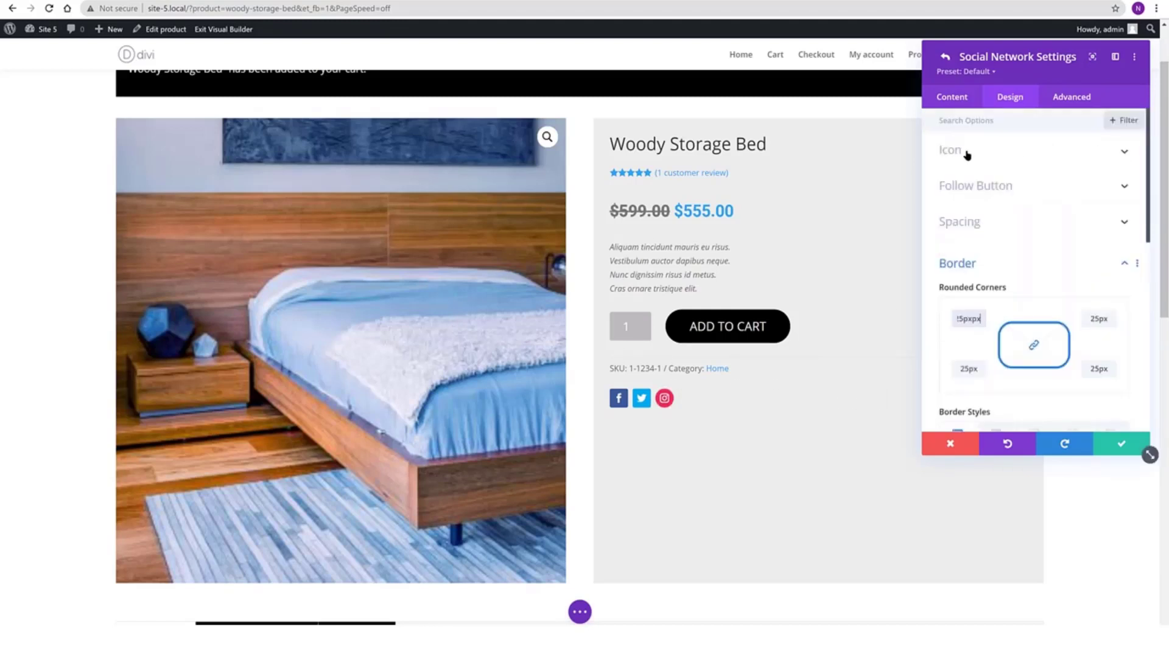
pyautogui.click(962, 222)
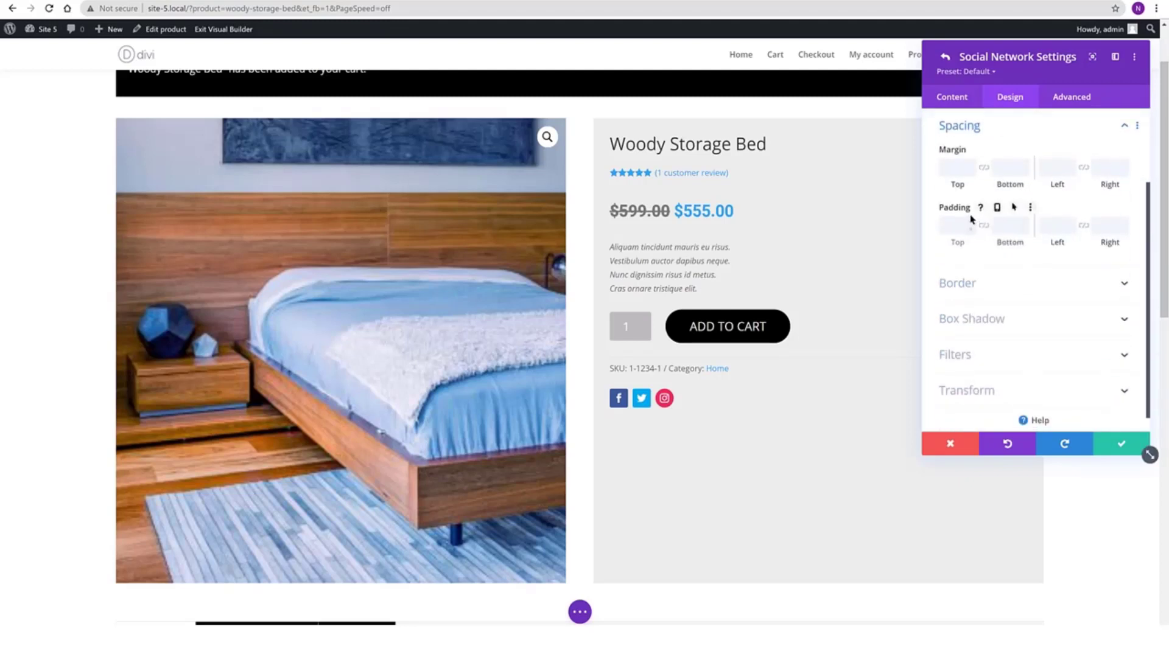
pyautogui.click(951, 172)
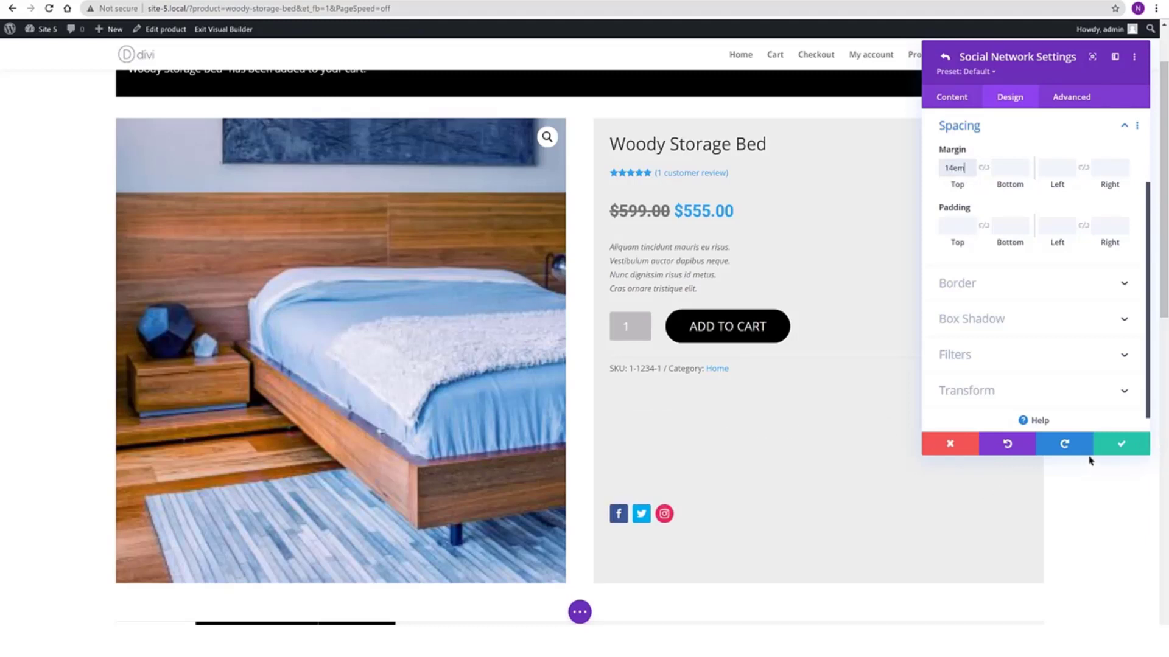
pyautogui.click(1118, 445)
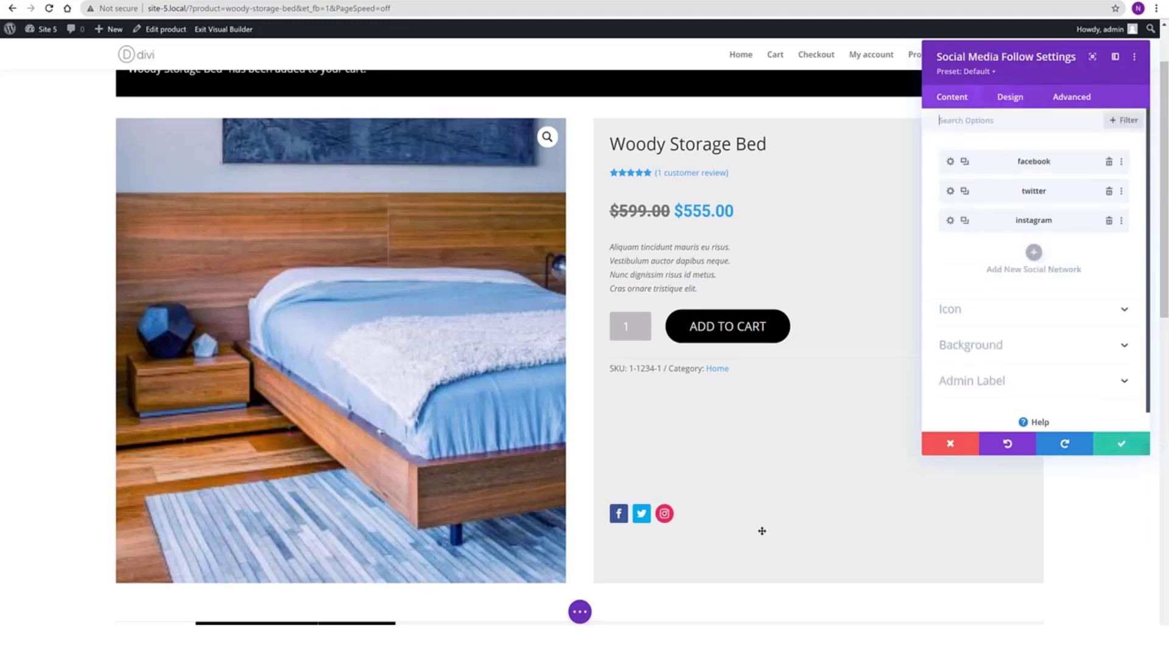
# - Insert a single-column row with a Text module between the product image and details row and the description tabs
pyautogui.scroll(-2, 737, 507)
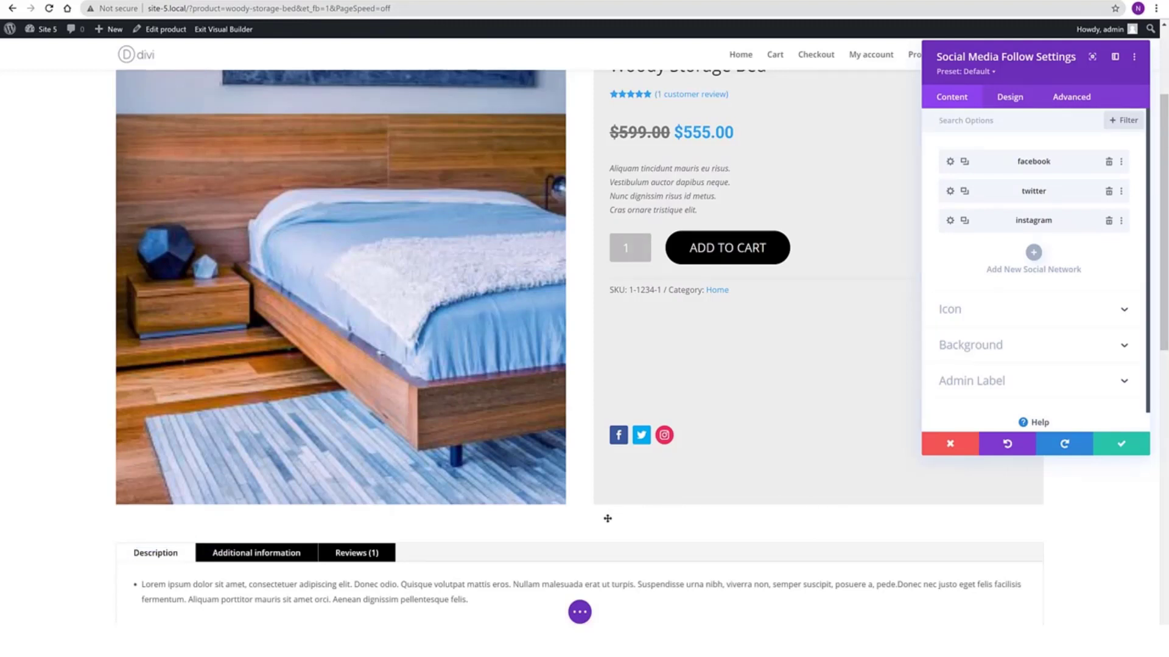
pyautogui.click(566, 524)
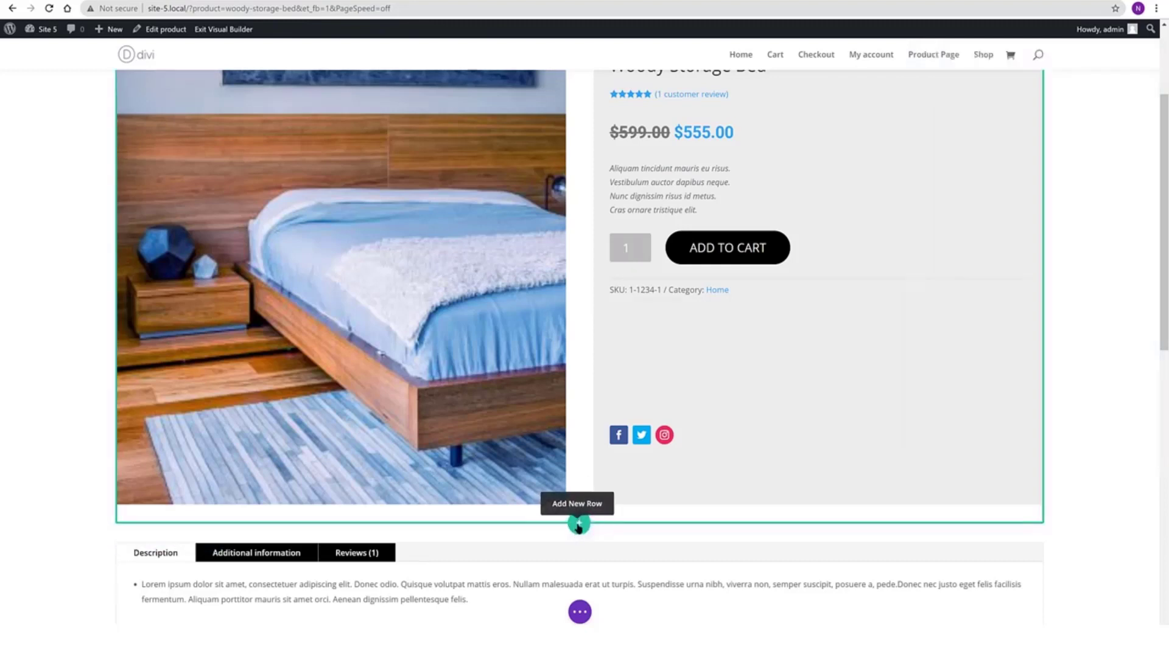
pyautogui.click(579, 525)
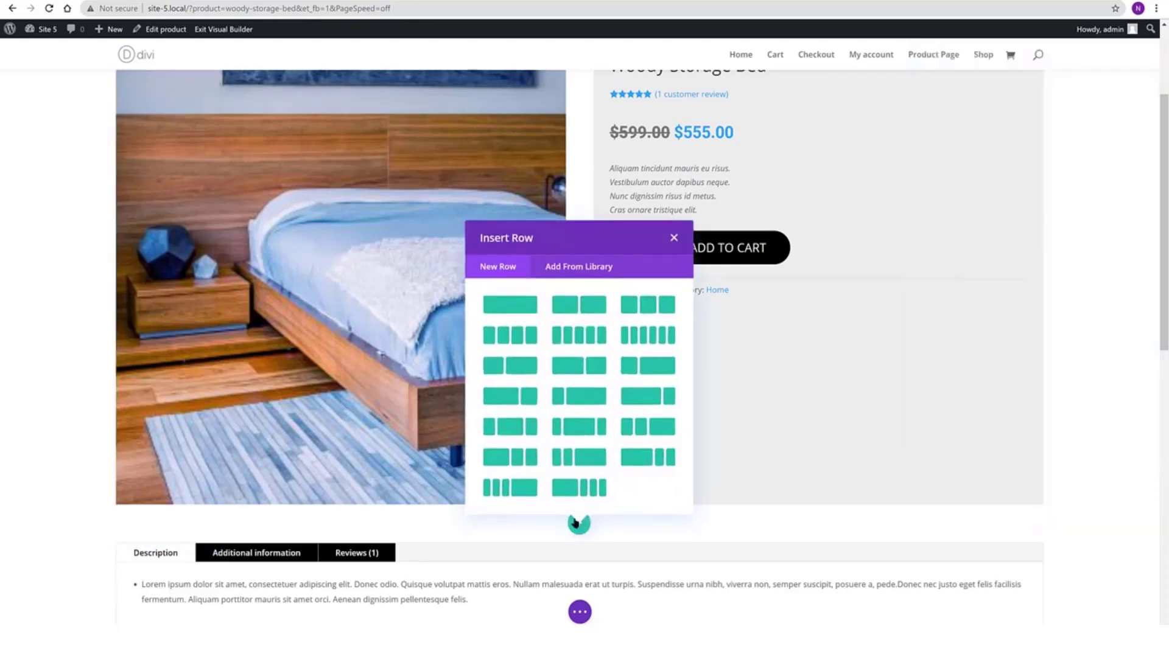
pyautogui.click(504, 302)
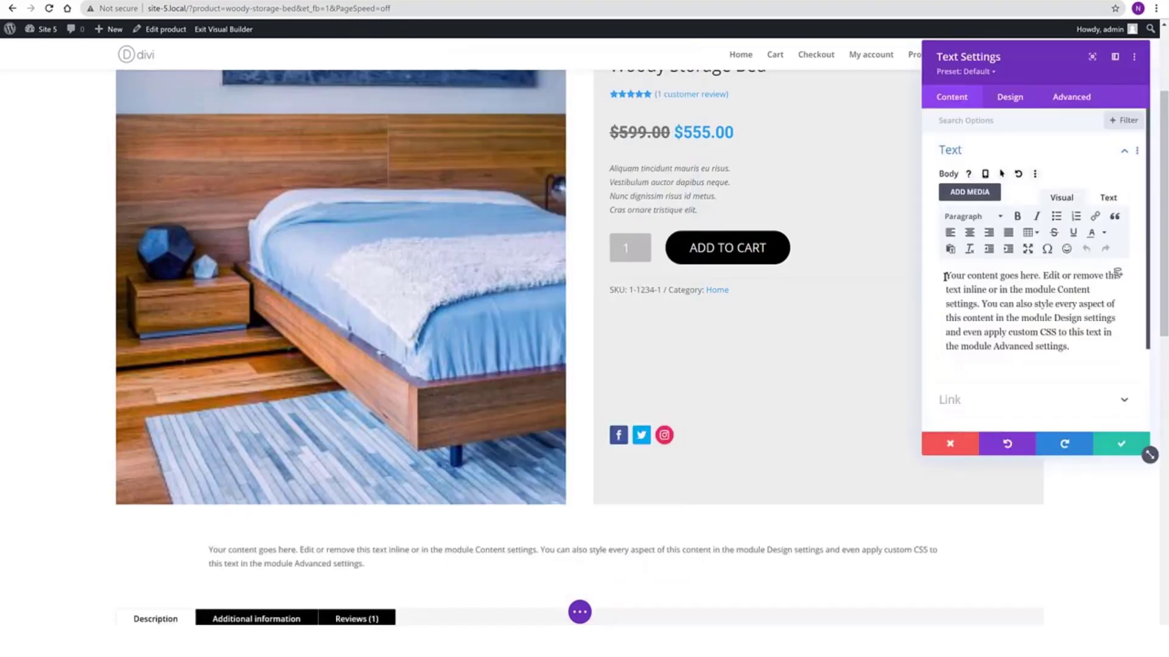
# - Replace the Text module's placeholder content with "Ourt Customers:" and format it as Heading 2
pyautogui.moveTo(945, 275); pyautogui.dragTo(1114, 354)
pyautogui.press('BackSpace')
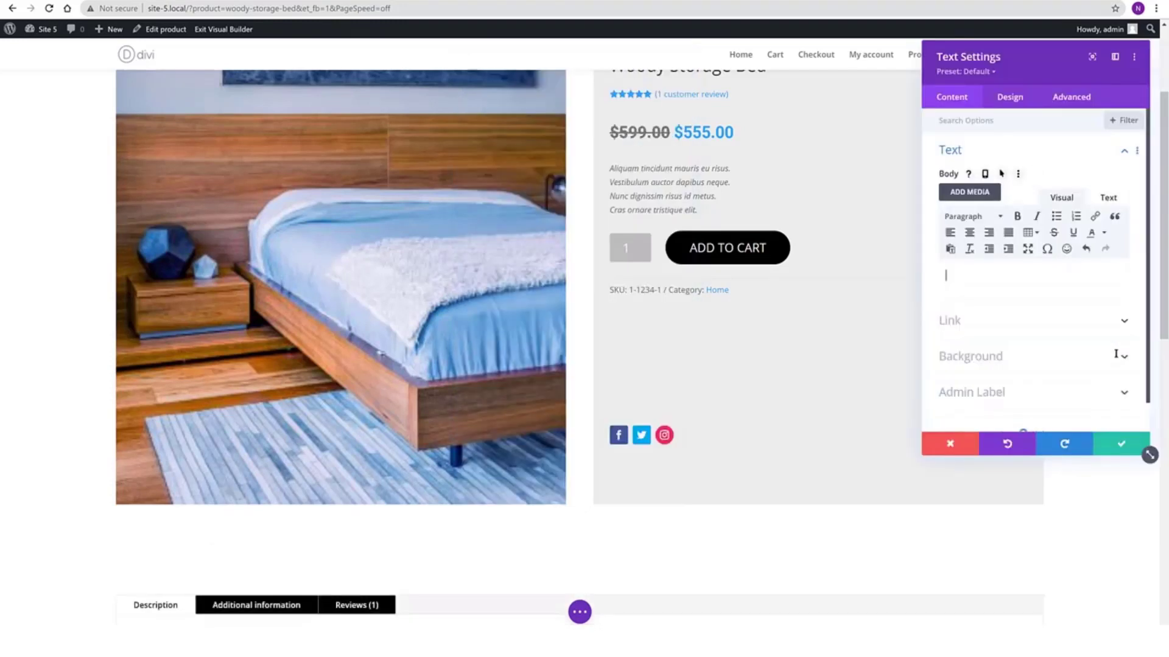
pyautogui.write('Ourt')
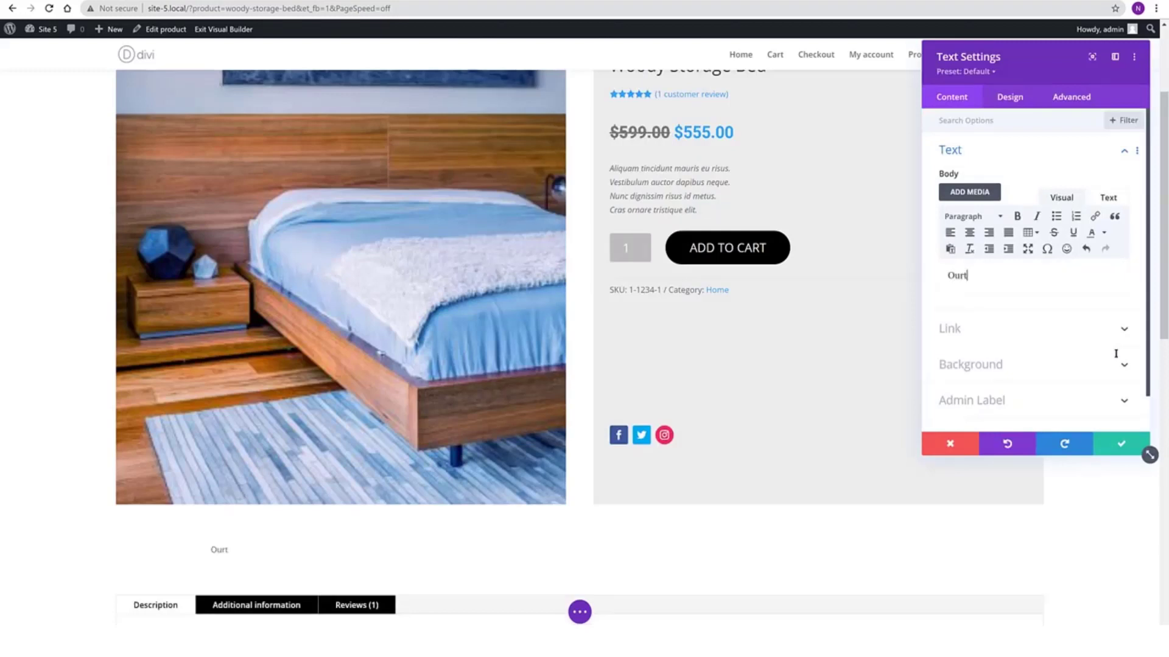
pyautogui.write(' Customers:')
pyautogui.moveTo(1032, 281); pyautogui.dragTo(932, 266)
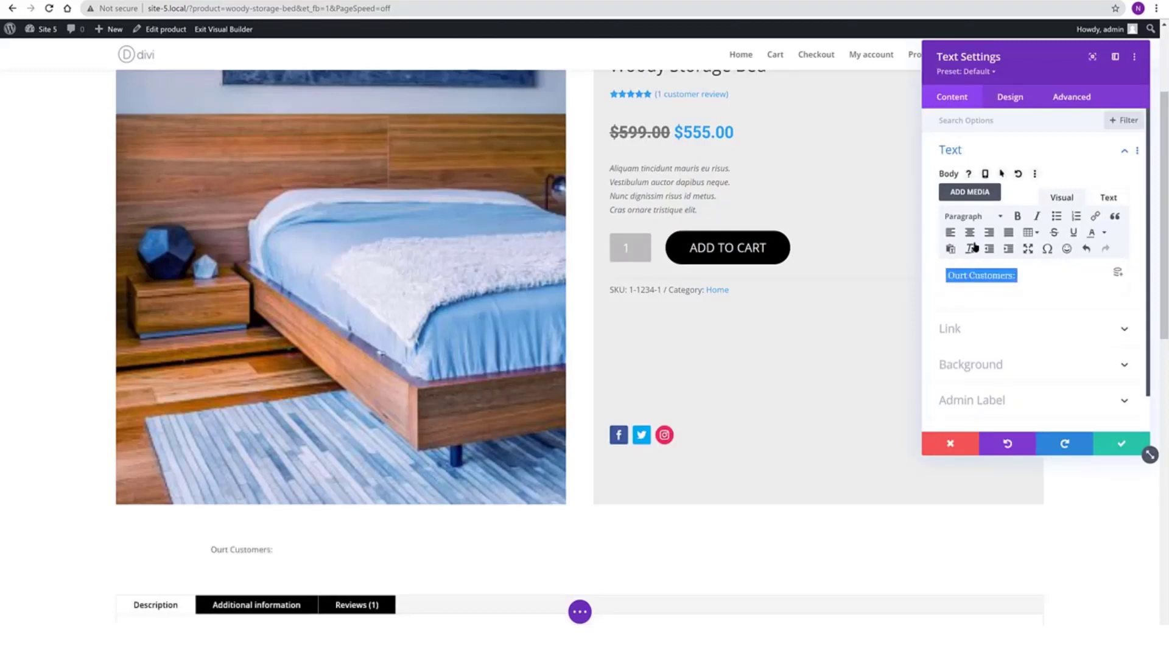
pyautogui.click(976, 216)
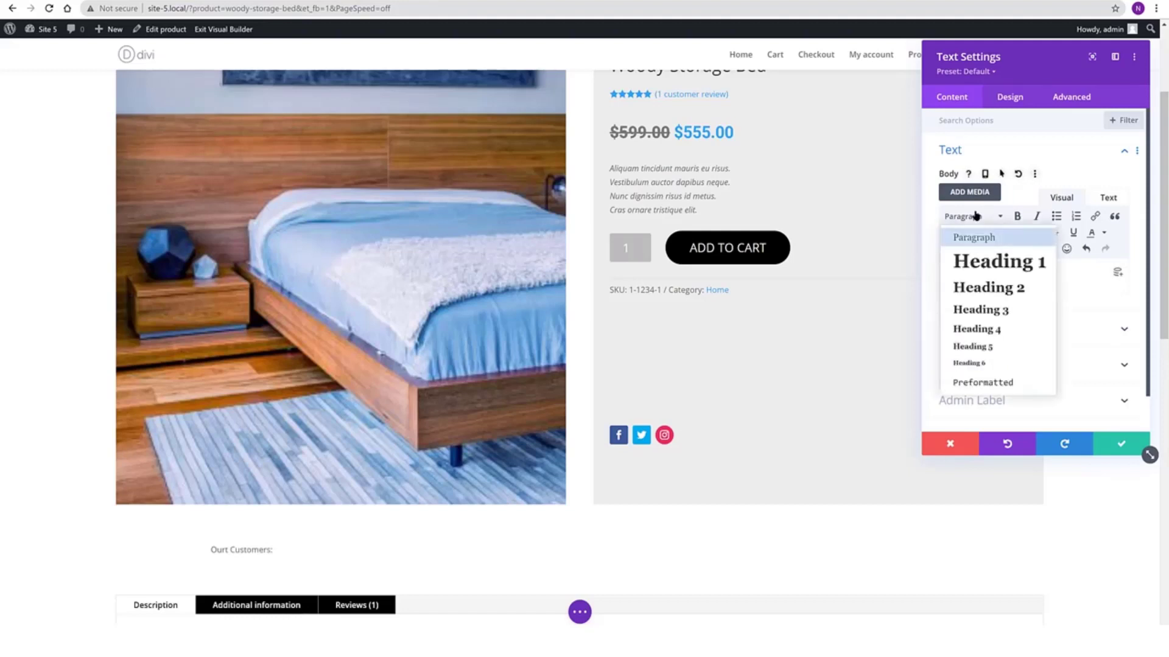
pyautogui.click(1001, 289)
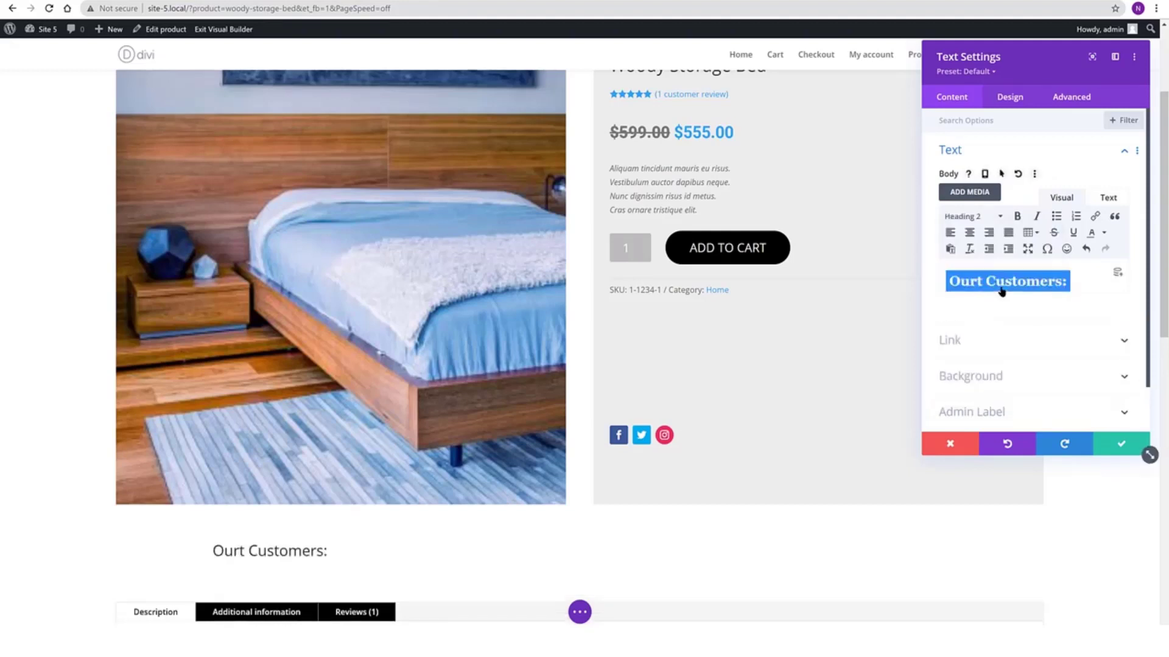
# - Center the alignment of the Text module's Heading 2 text and save the module
pyautogui.click(1010, 98)
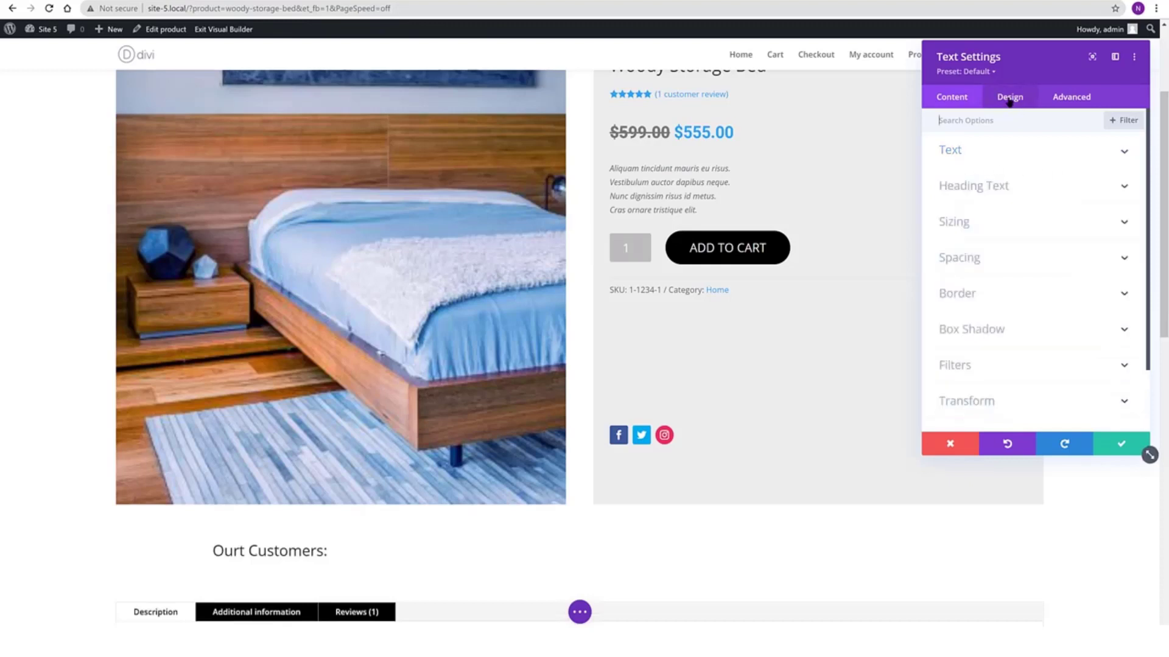
pyautogui.click(974, 186)
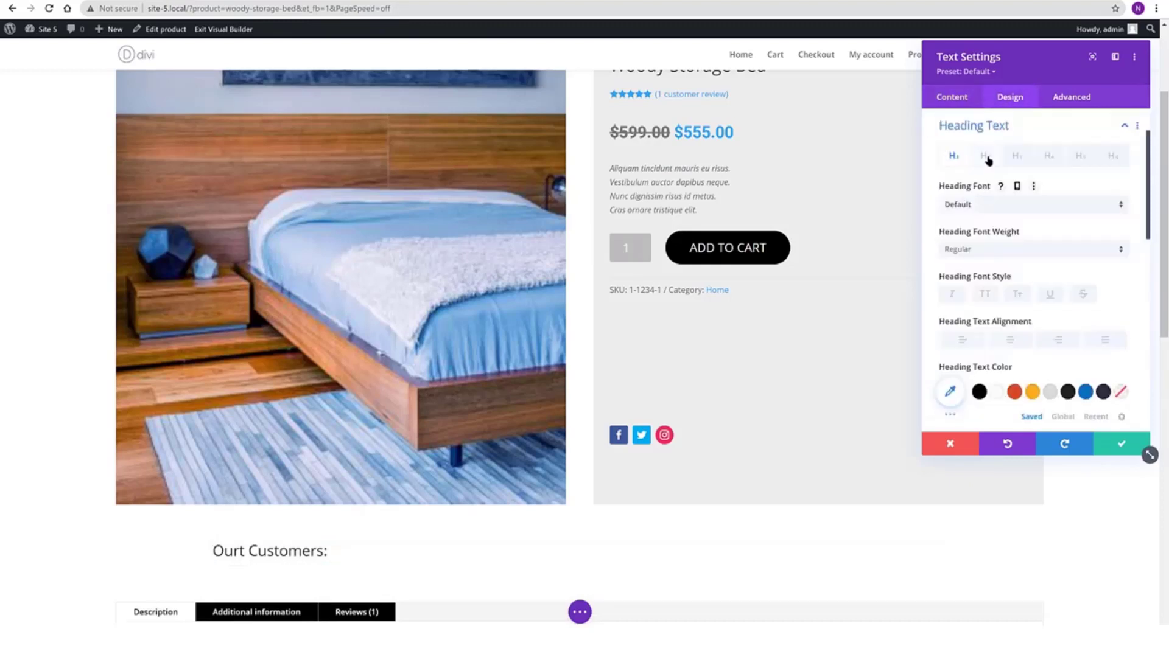
pyautogui.click(985, 157)
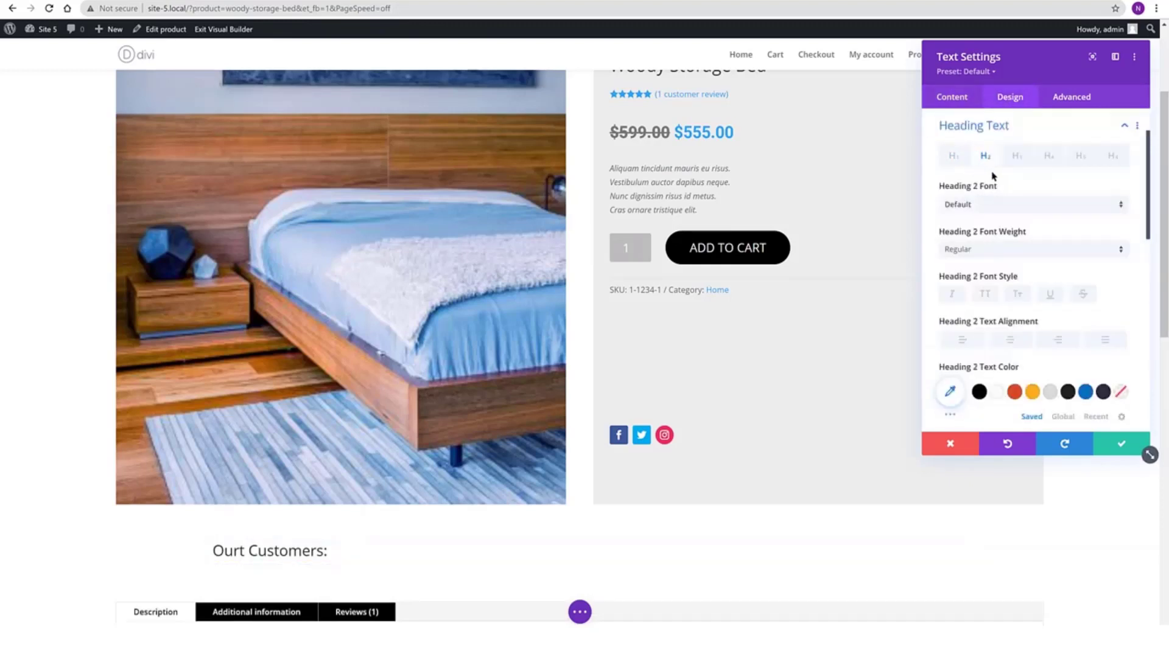
pyautogui.click(1009, 341)
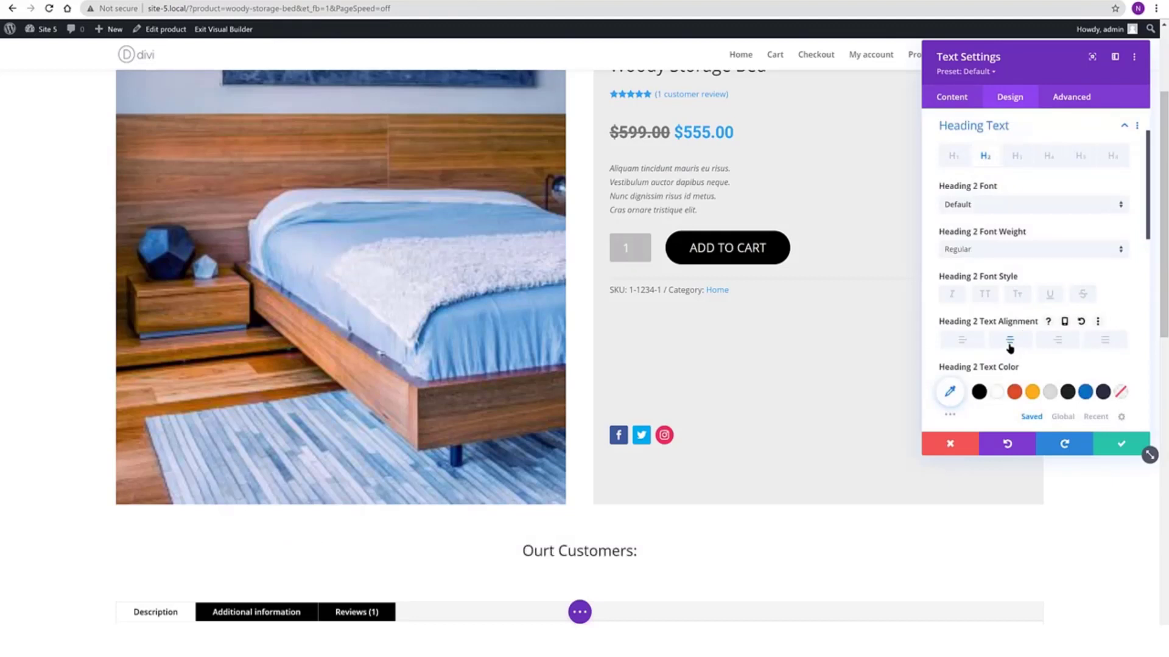
pyautogui.click(1121, 444)
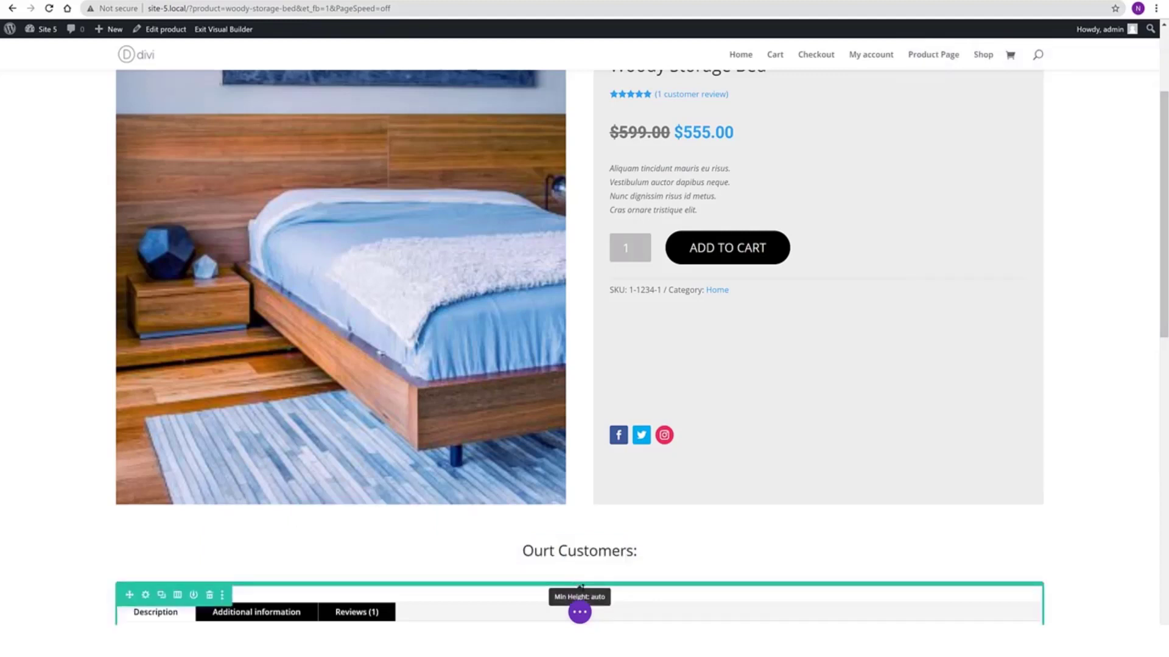
# - Insert a row with three equal columns below the "Ourt Customers:" heading, leaving its columns empty
pyautogui.click(584, 572)
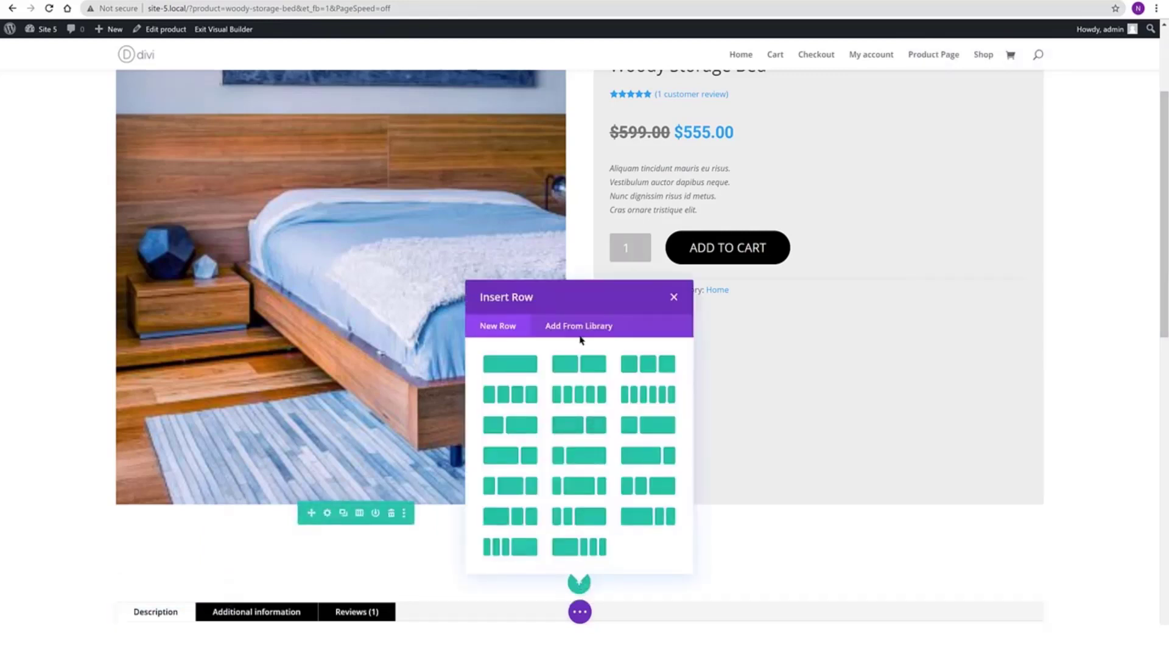
pyautogui.click(652, 364)
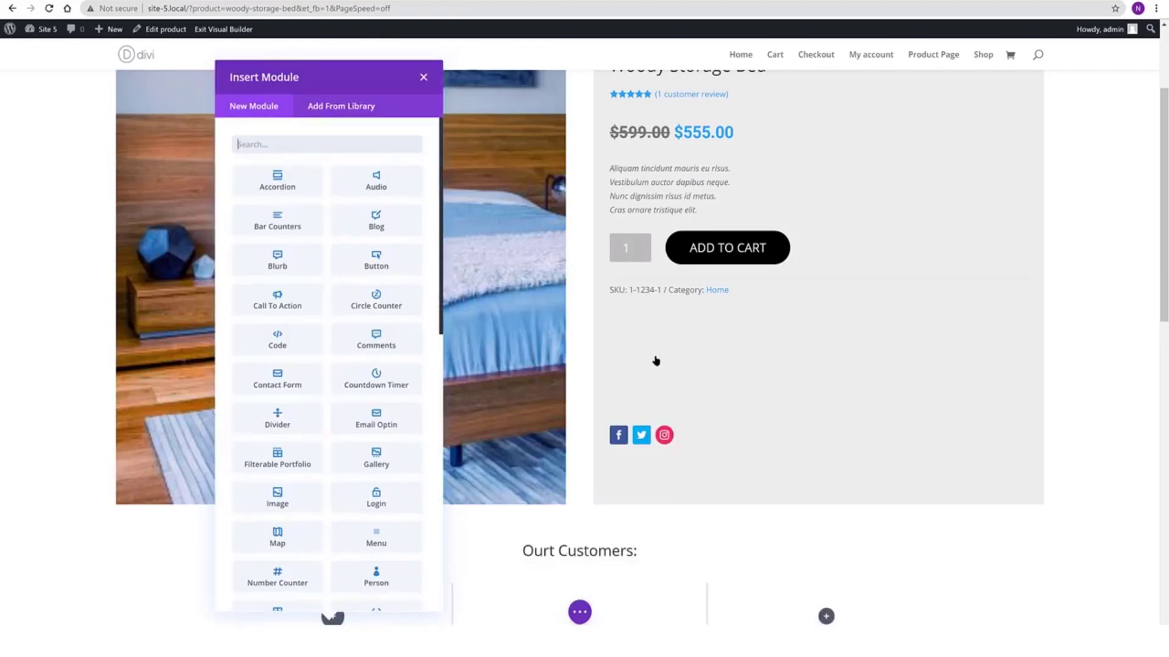
pyautogui.click(423, 78)
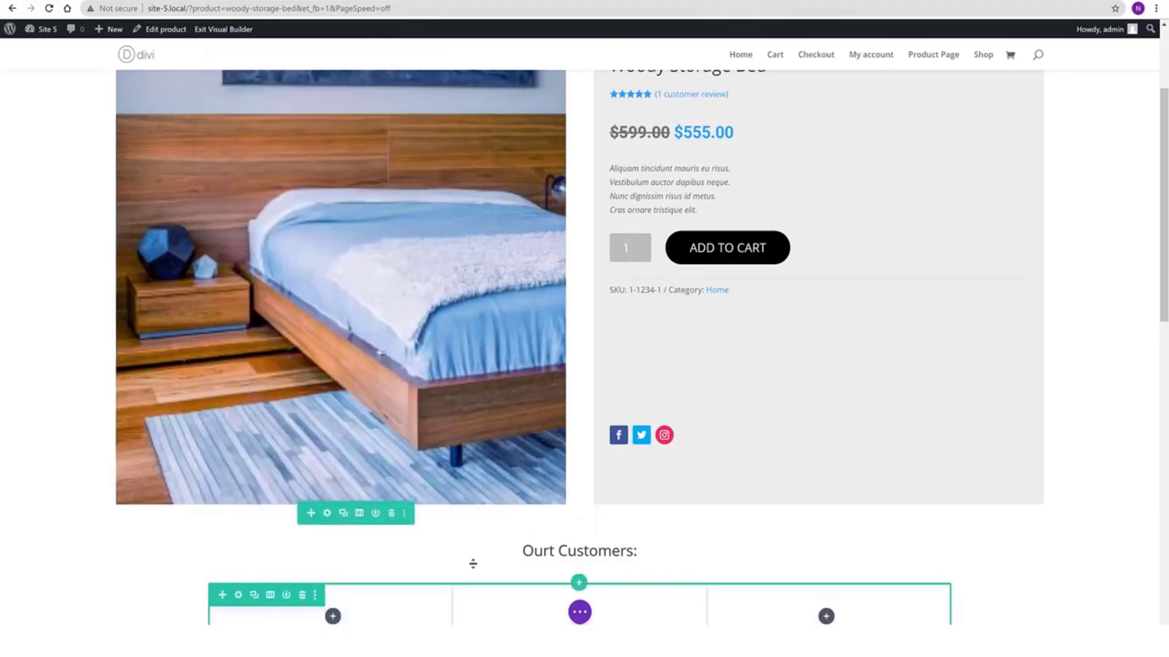
pyautogui.scroll(-1, 473, 564)
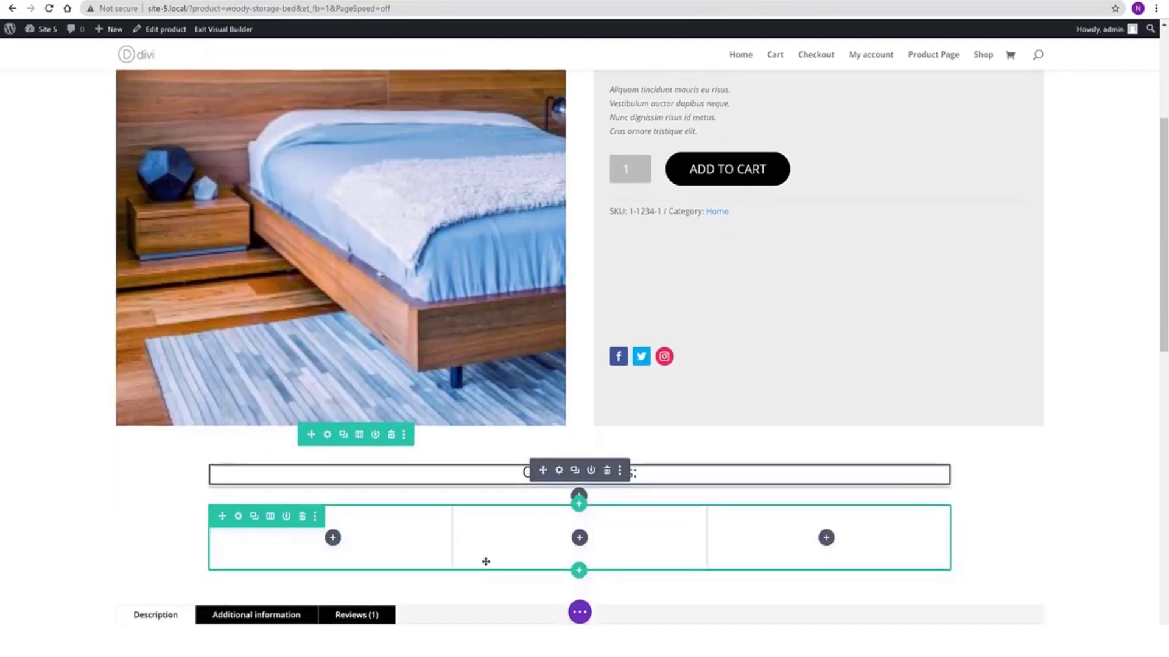
# - Enable a custom gutter width of 2 and equalized column heights for the three-column row, and save its settings
pyautogui.click(238, 517)
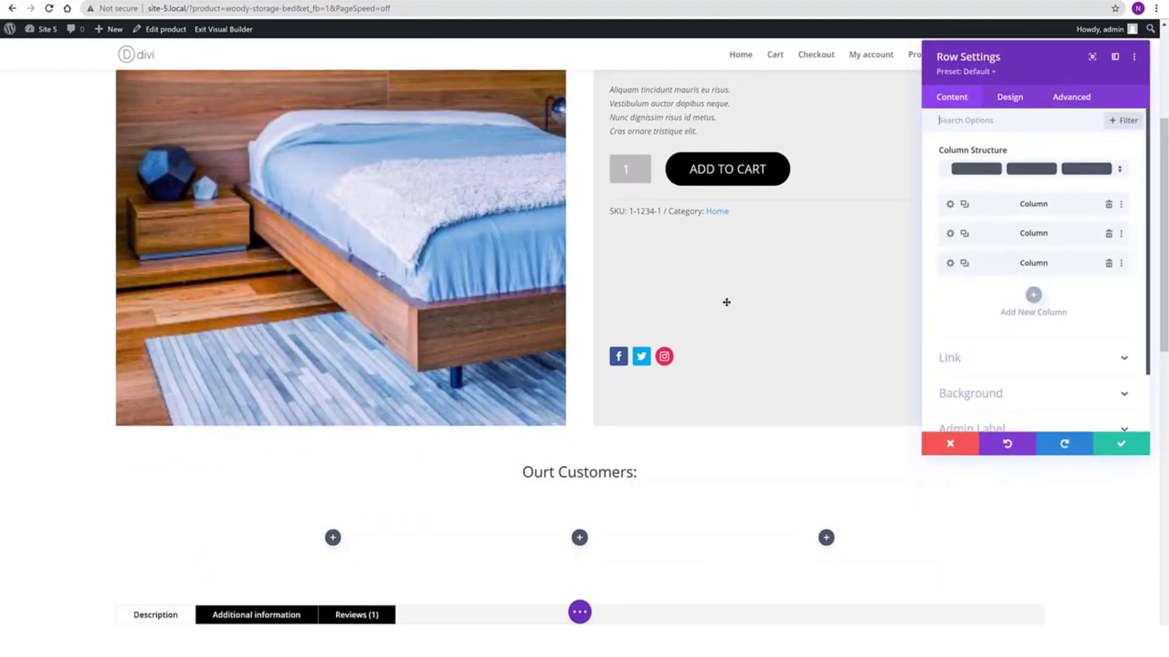
pyautogui.click(1011, 99)
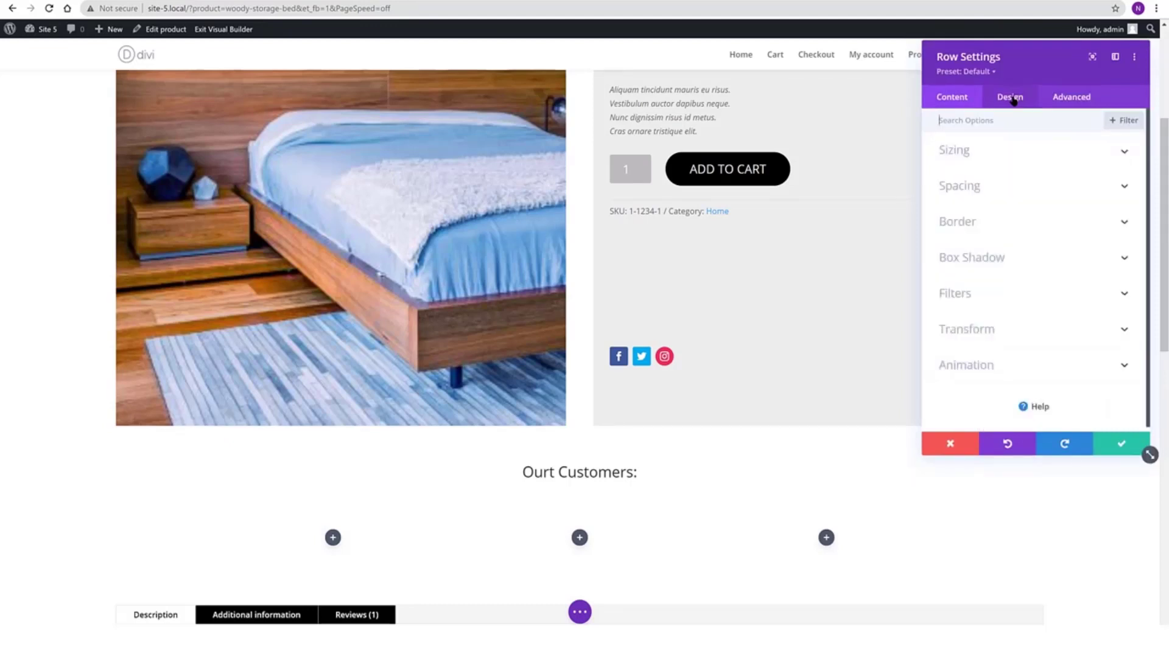
pyautogui.click(984, 156)
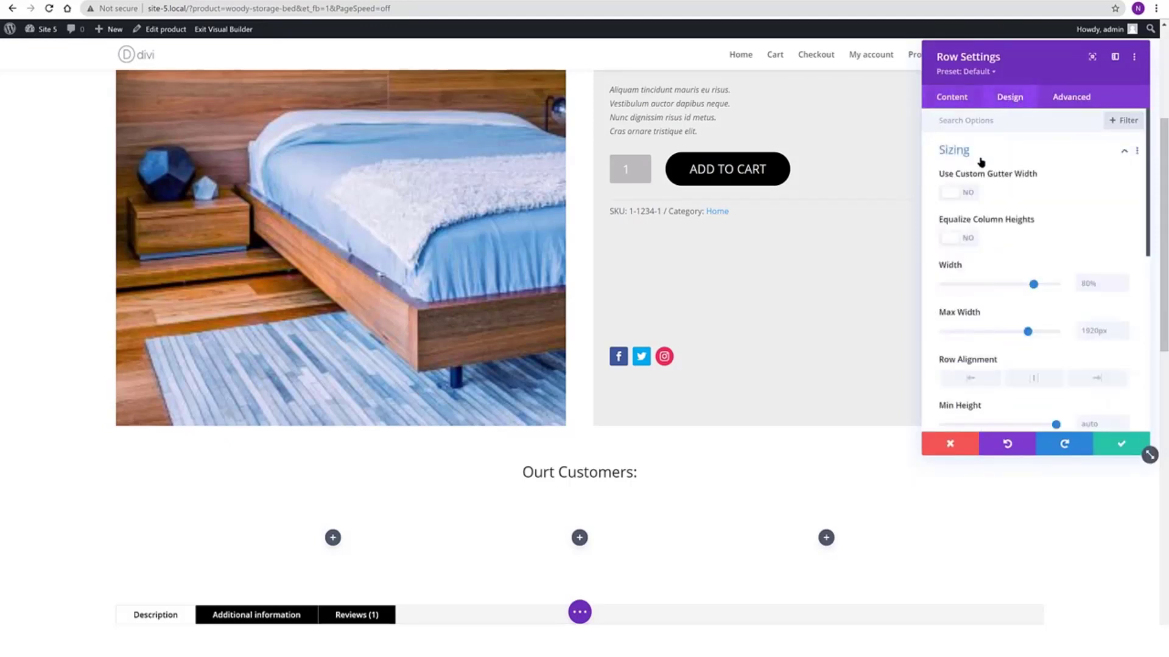
pyautogui.click(972, 193)
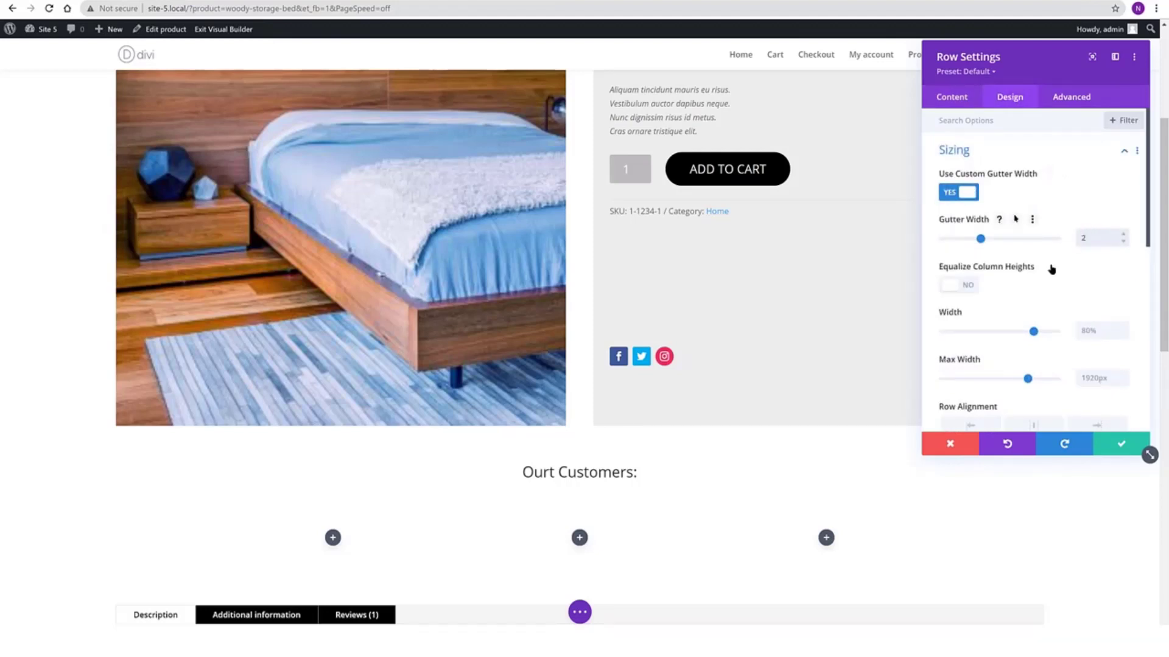
pyautogui.click(975, 287)
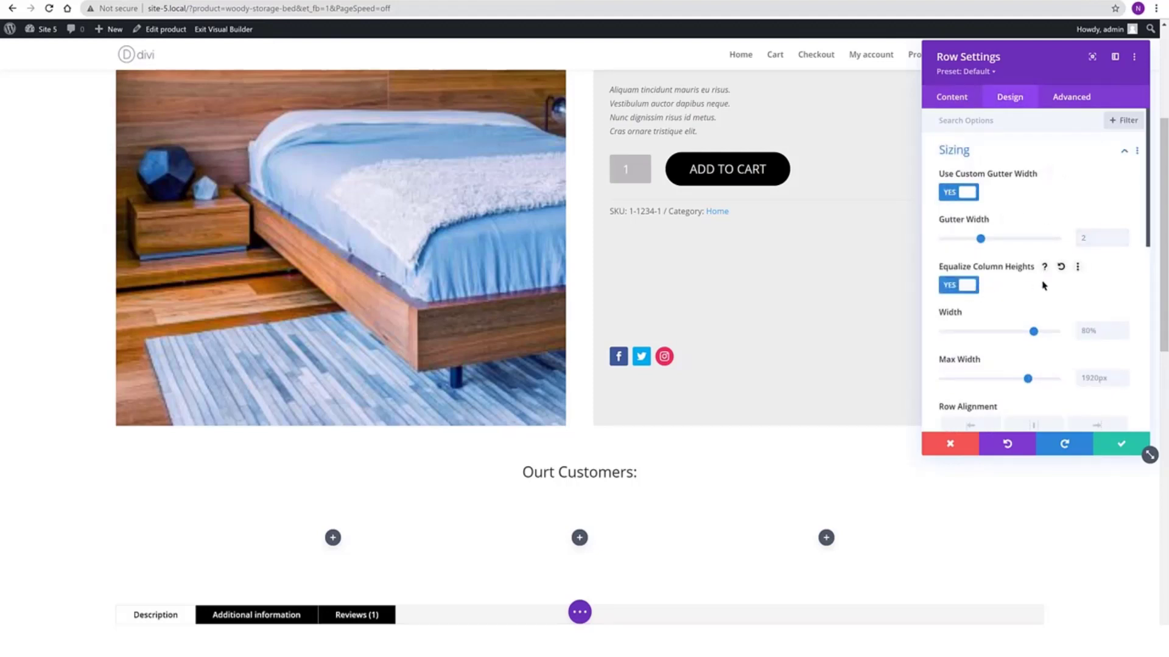
pyautogui.scroll(-1, 986, 292)
pyautogui.click(1110, 446)
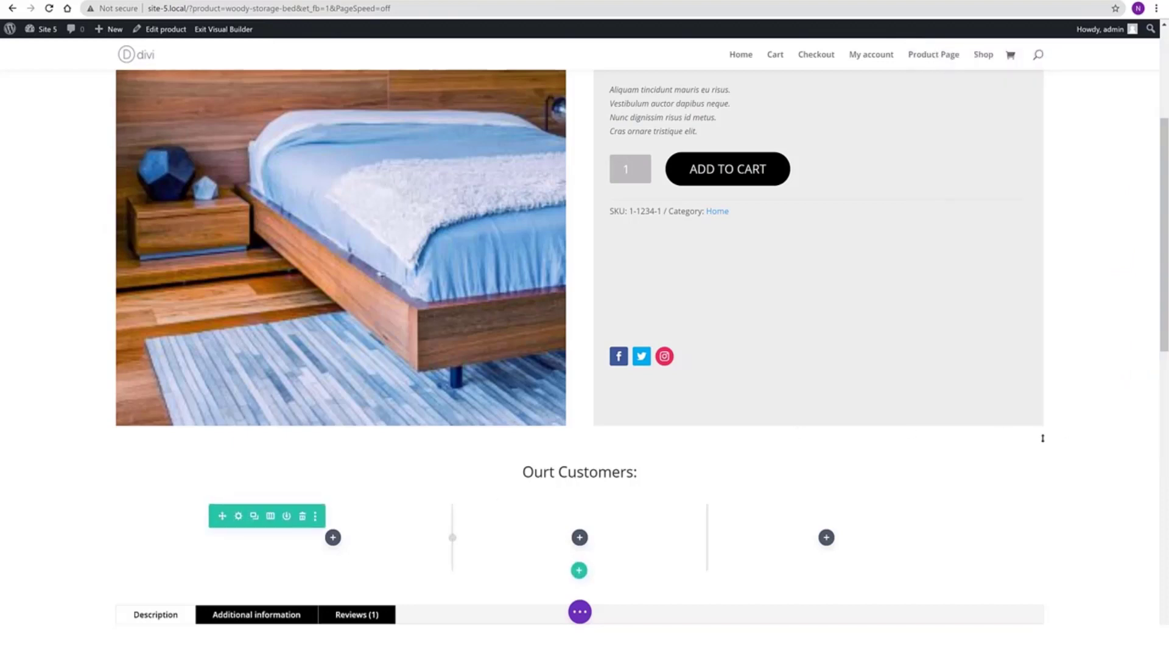
# - Insert a Testimonial module into the first column of the three-column row
pyautogui.click(333, 538)
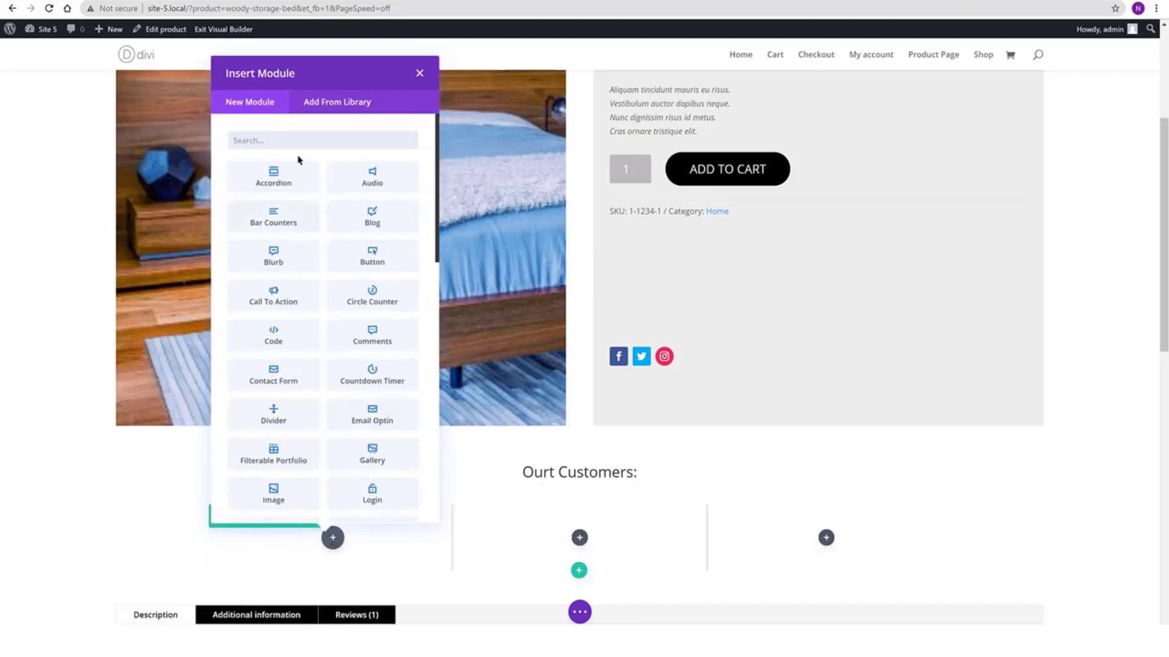
pyautogui.write('ts')
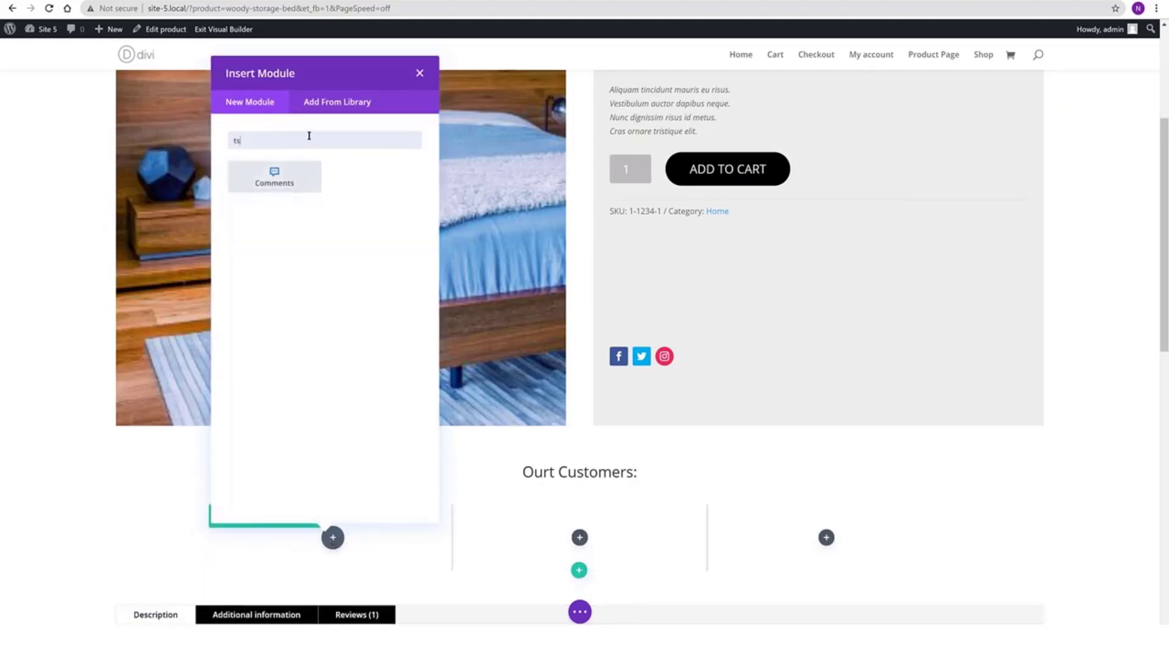
pyautogui.write('estimonial')
pyautogui.click(275, 183)
# - Fill in the testimonial author's name, set the job title to SEO and the company to Mown
pyautogui.moveTo(1016, 193); pyautogui.dragTo(921, 194)
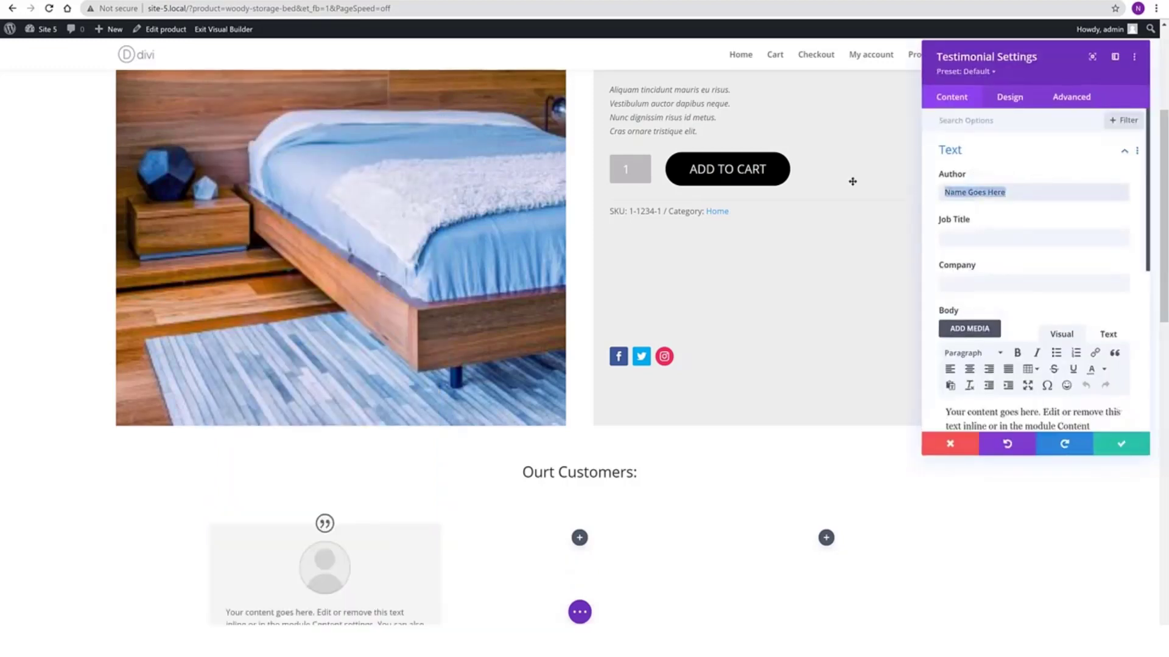
pyautogui.write('P')
pyautogui.write('P')
pyautogui.click(968, 238)
pyautogui.write('SEO')
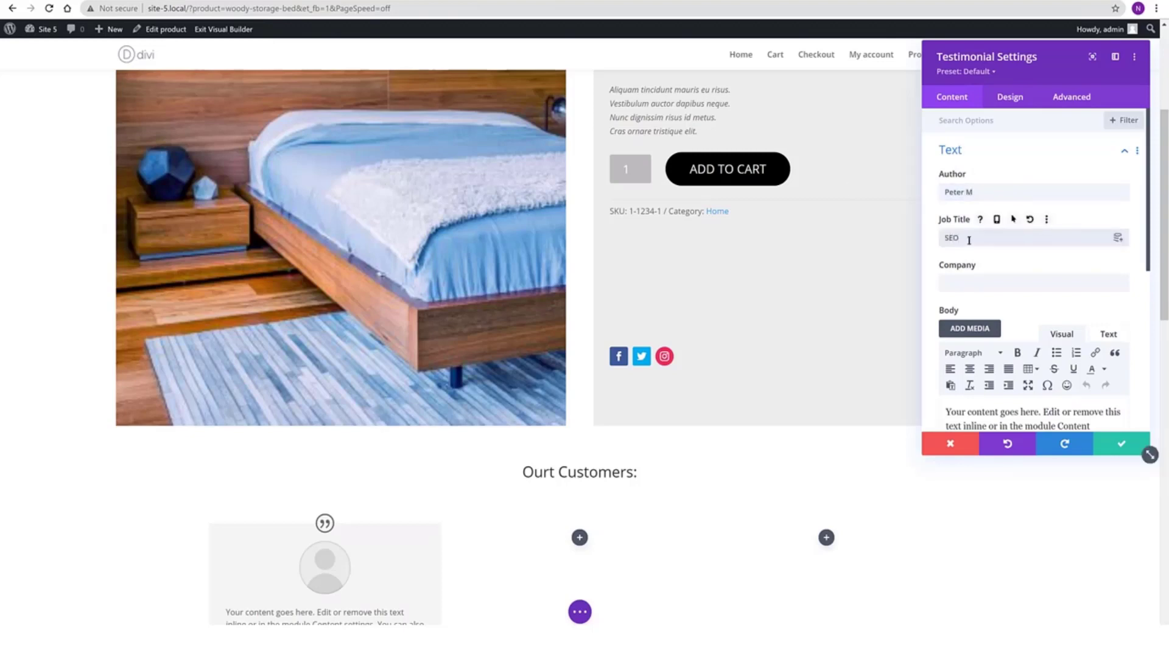
pyautogui.click(957, 281)
pyautogui.write('Moz')
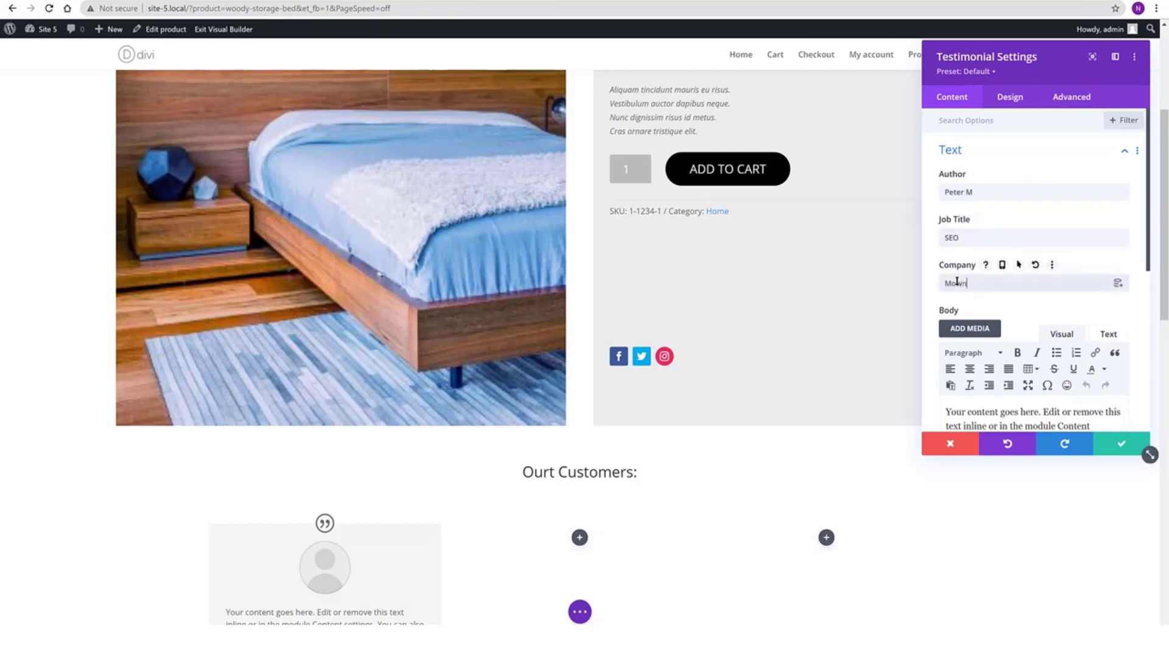
# - Set the first column's testimonial image to portrait-square-03.jpg from the media library and save the module
pyautogui.scroll(-3, 999, 365)
pyautogui.click(981, 385)
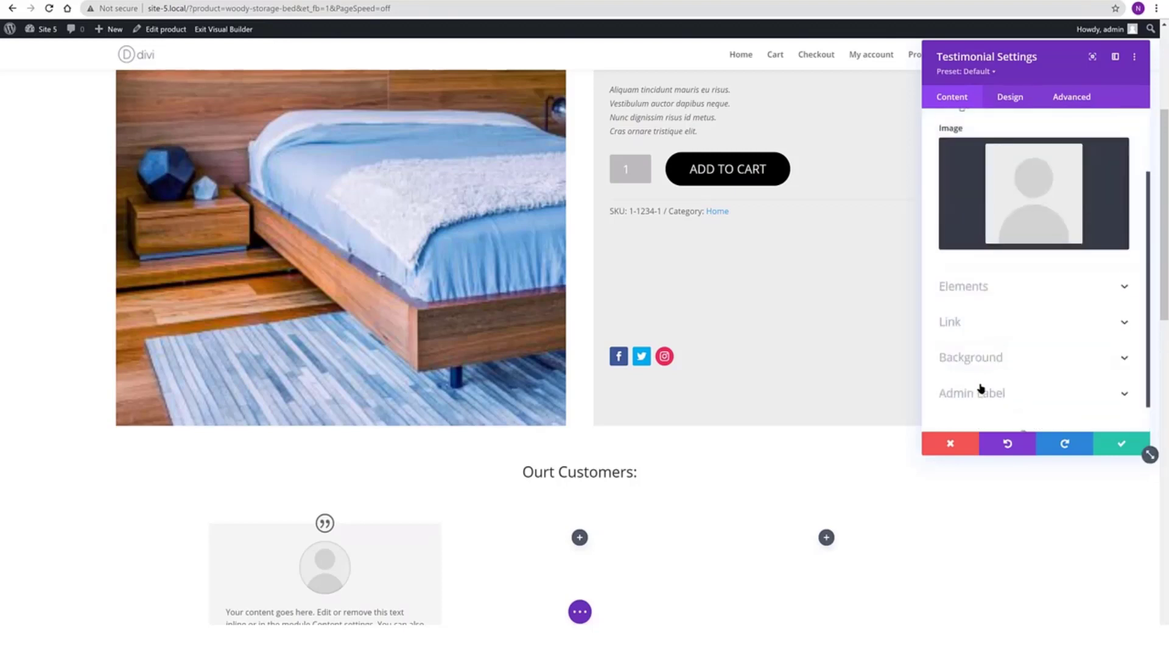
pyautogui.click(1052, 209)
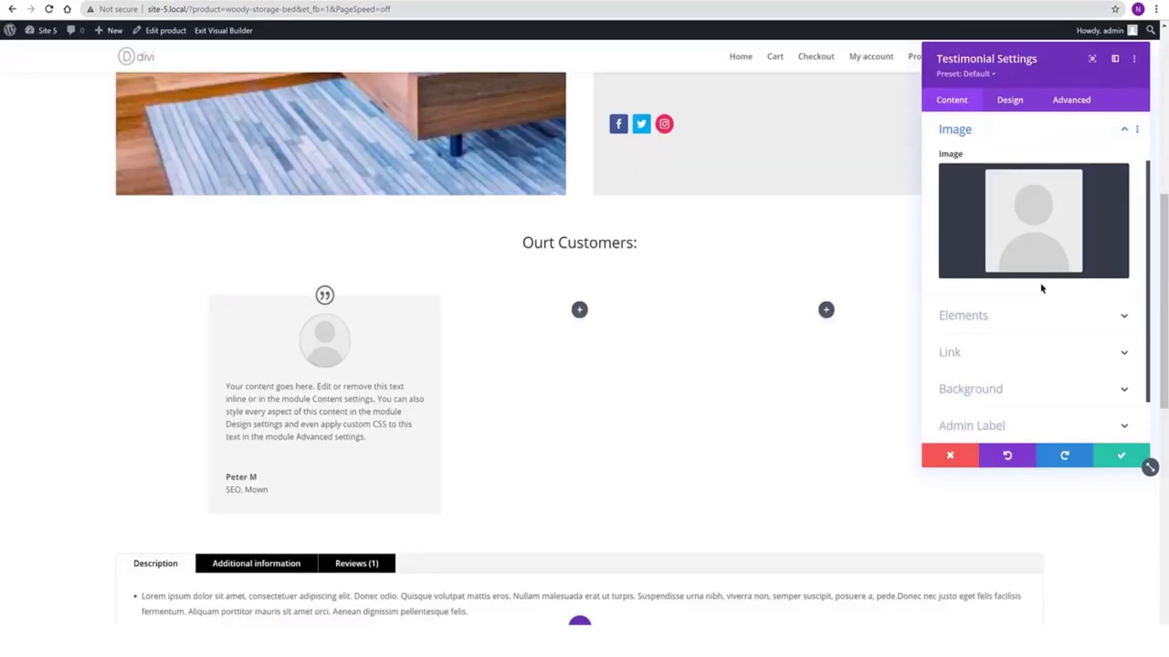
pyautogui.click(1038, 223)
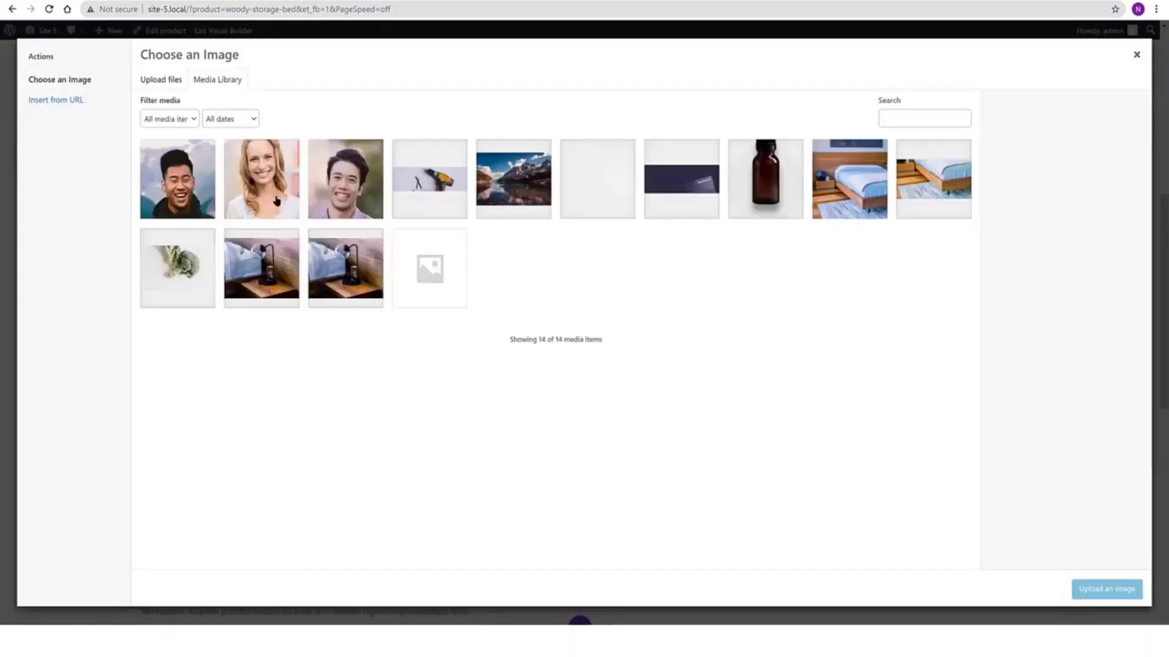
pyautogui.click(319, 182)
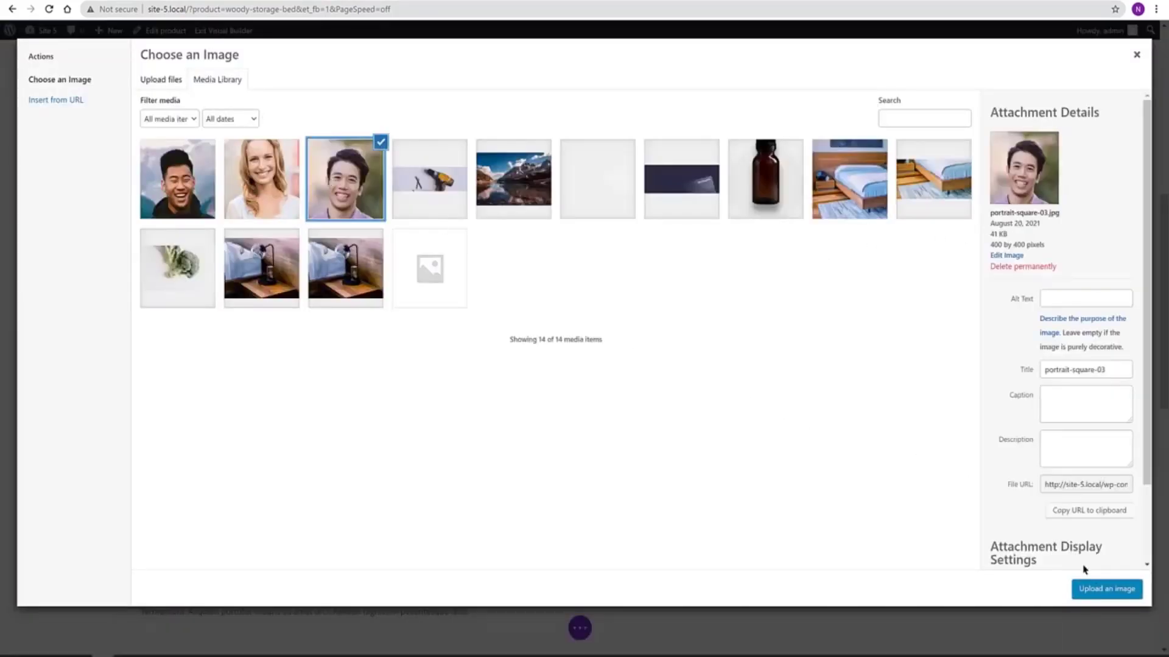
pyautogui.click(1089, 588)
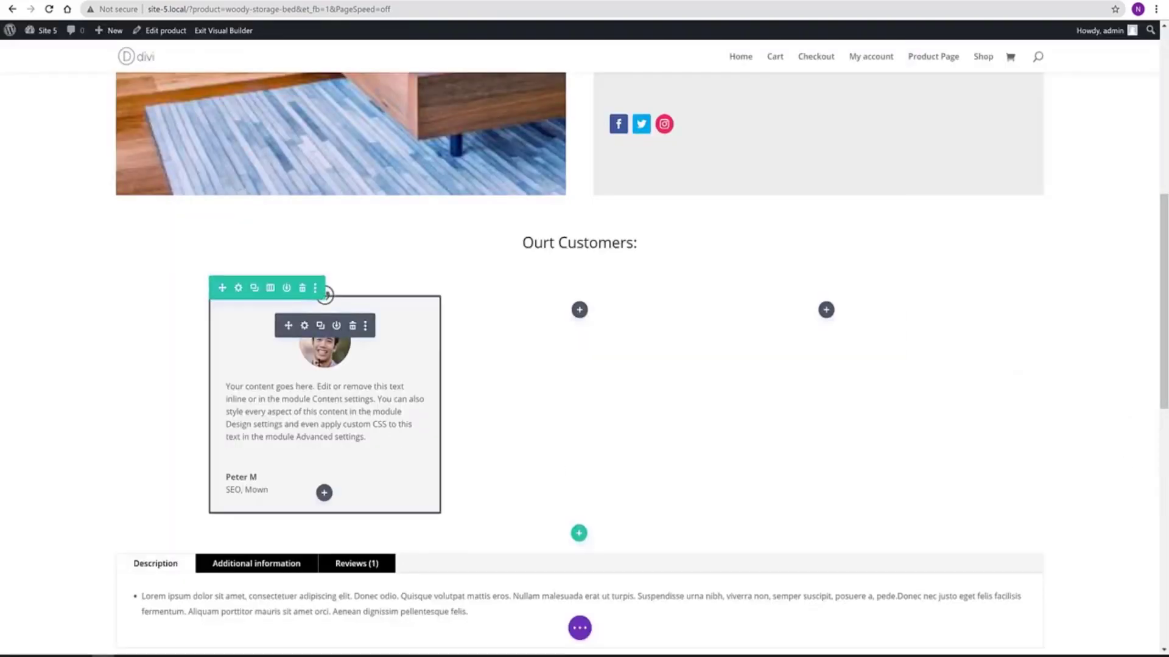
# - Give the first testimonial the saved orange background colour, reduce the colour's opacity to a light tint, and save the module
pyautogui.click(304, 325)
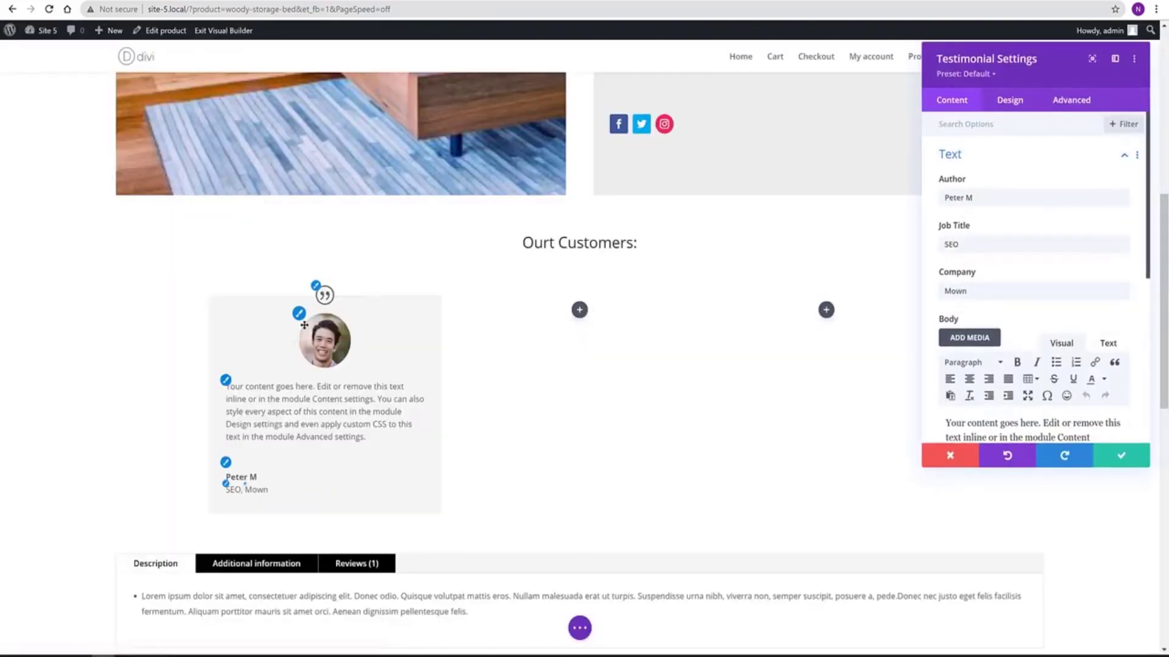
pyautogui.scroll(-5, 931, 416)
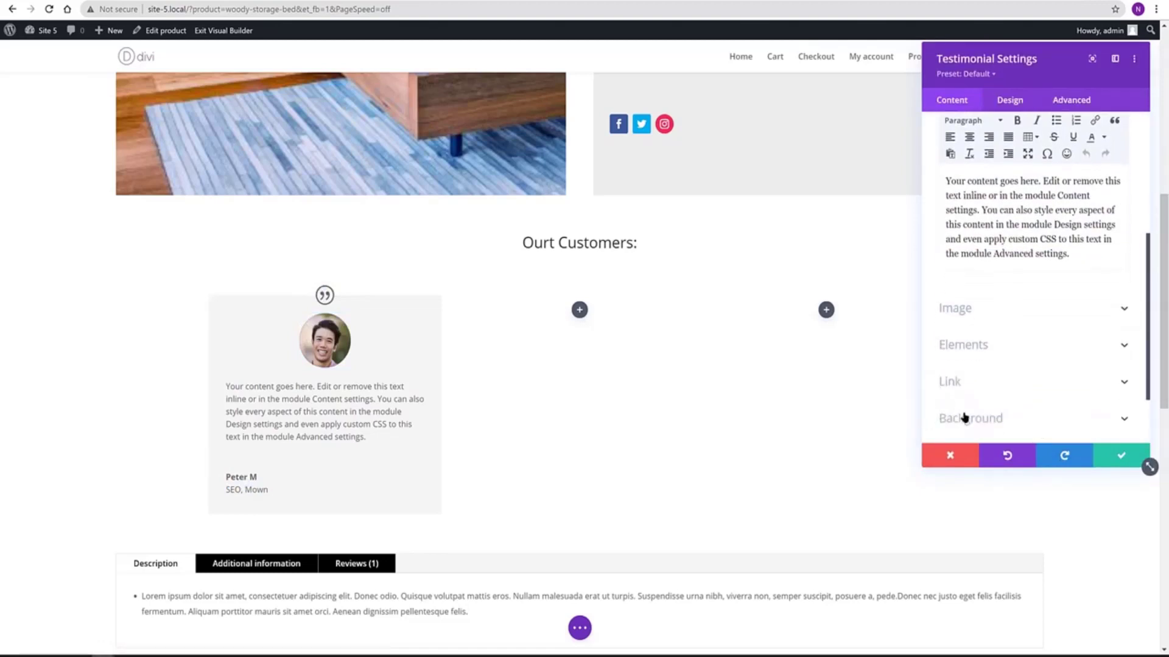
pyautogui.click(972, 419)
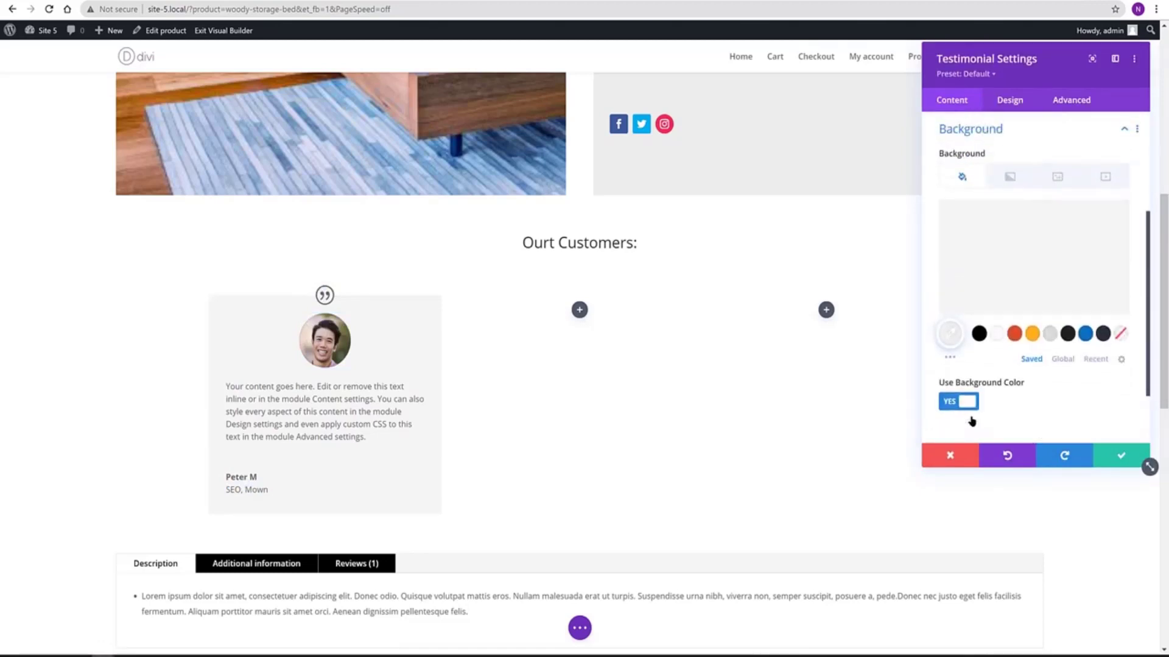
pyautogui.click(1033, 333)
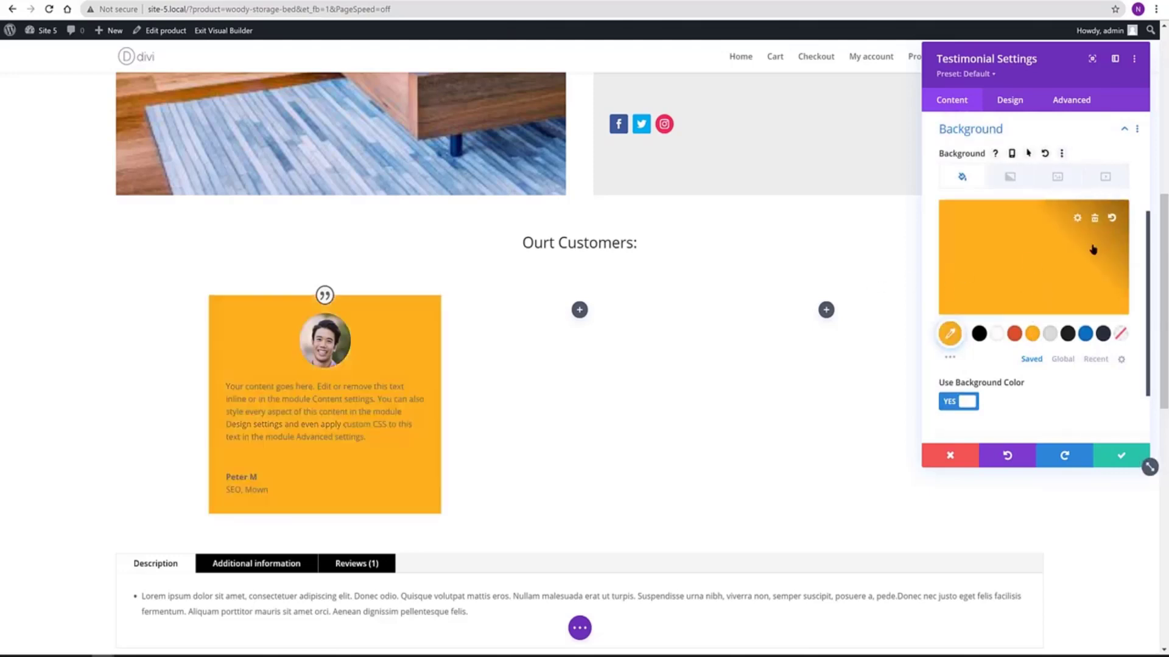
pyautogui.click(1074, 250)
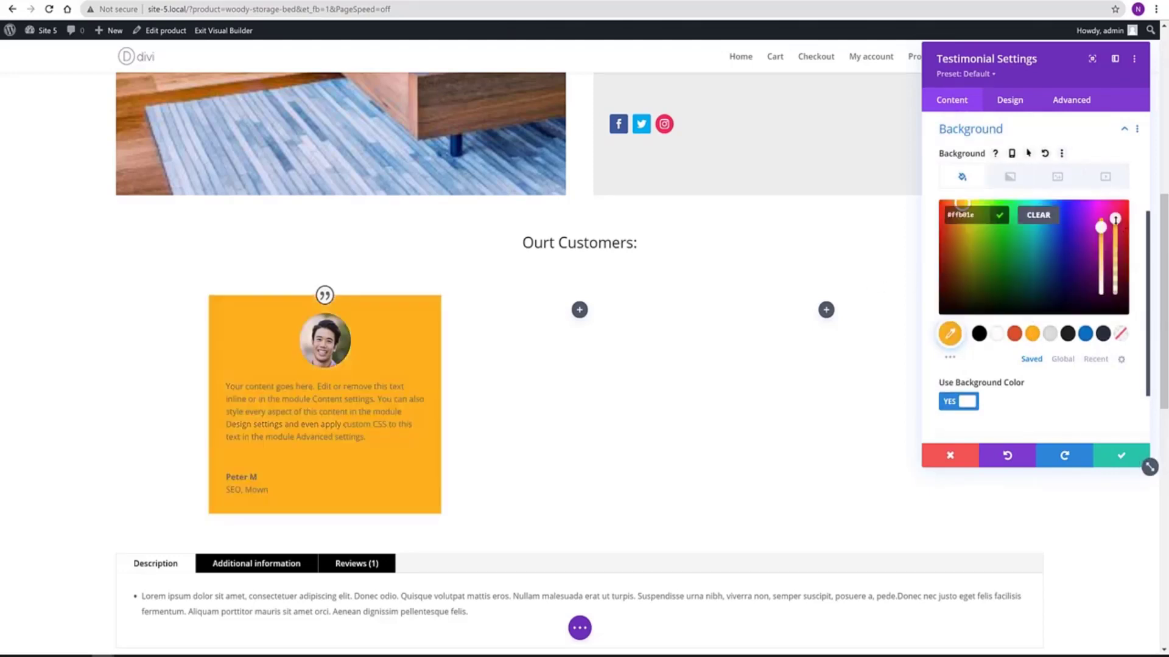
pyautogui.moveTo(1115, 219); pyautogui.dragTo(1115, 271)
pyautogui.click(1121, 456)
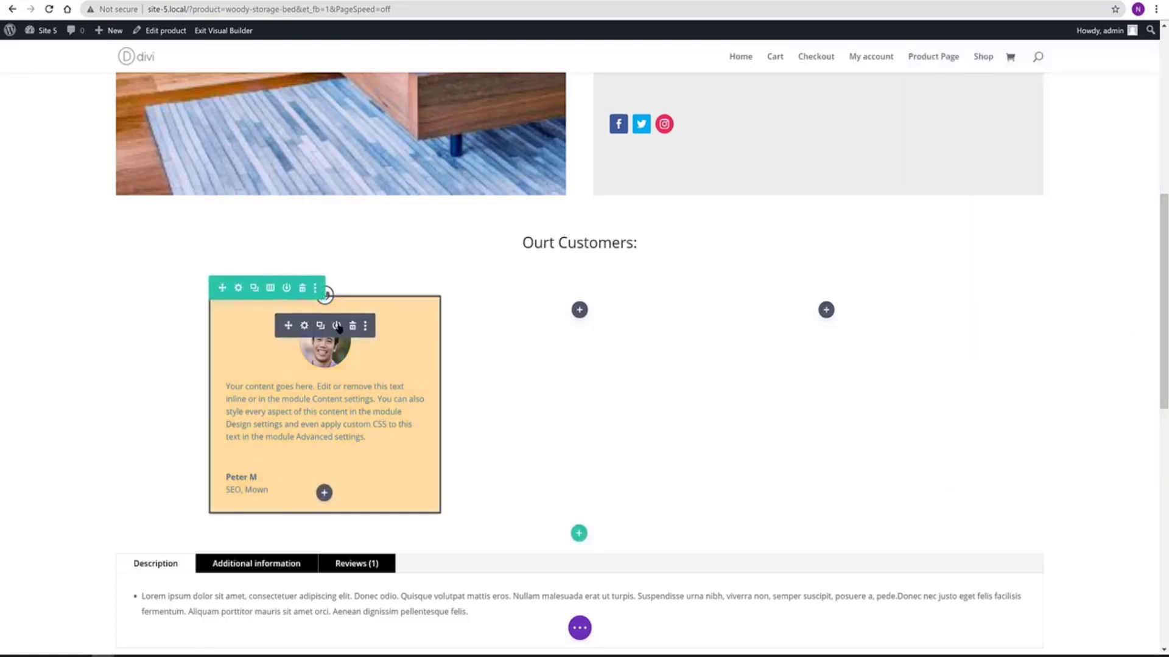
# - Turn off the quote icon of the first testimonial and save the module
pyautogui.click(304, 327)
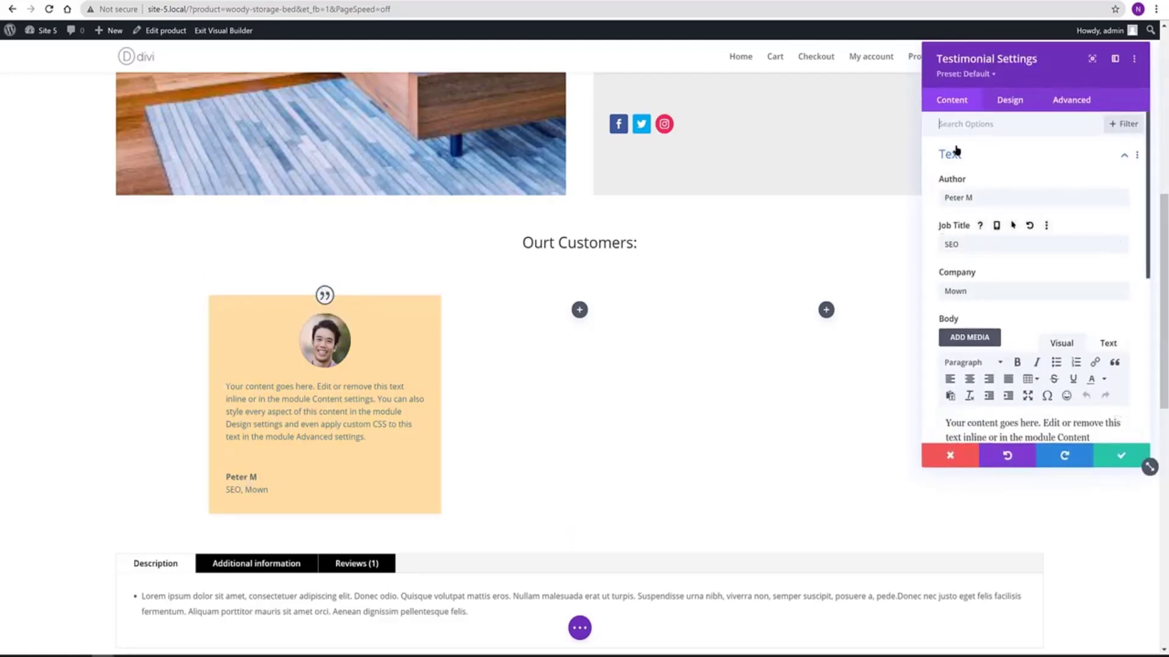
pyautogui.click(998, 154)
pyautogui.click(986, 238)
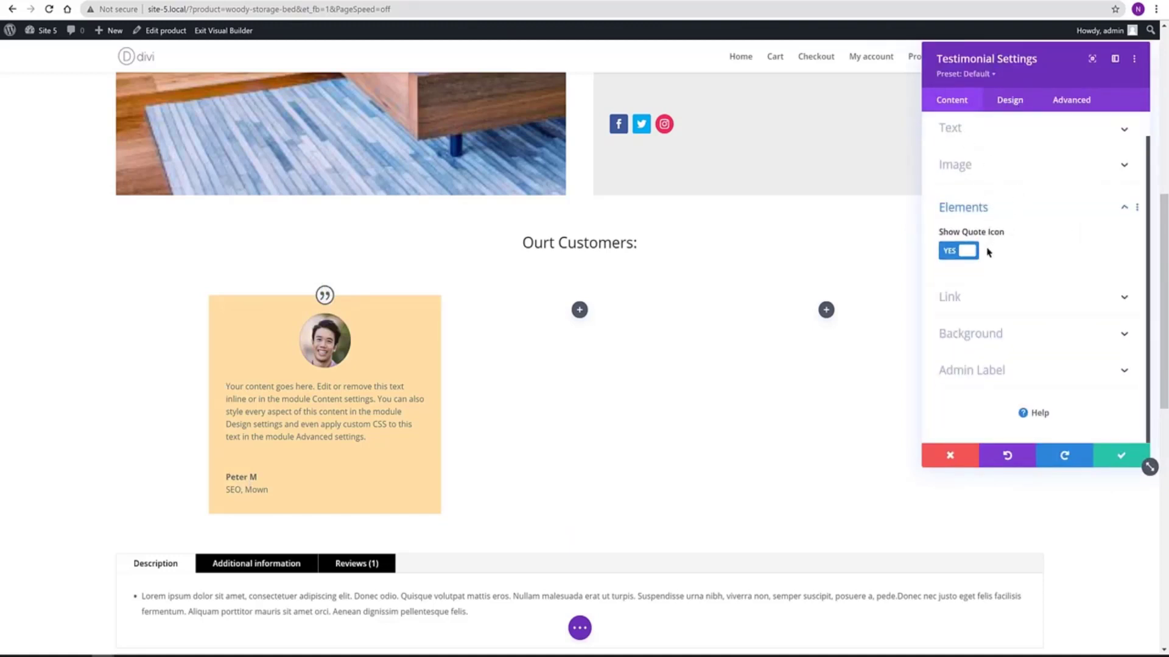
pyautogui.click(948, 253)
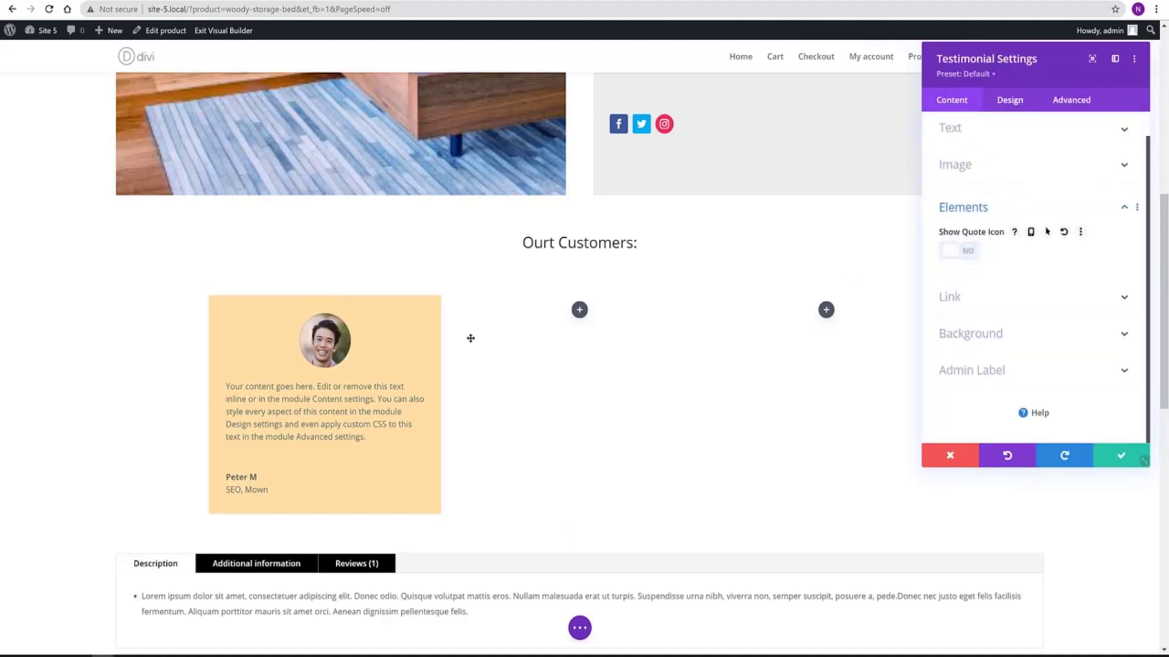
pyautogui.click(1109, 463)
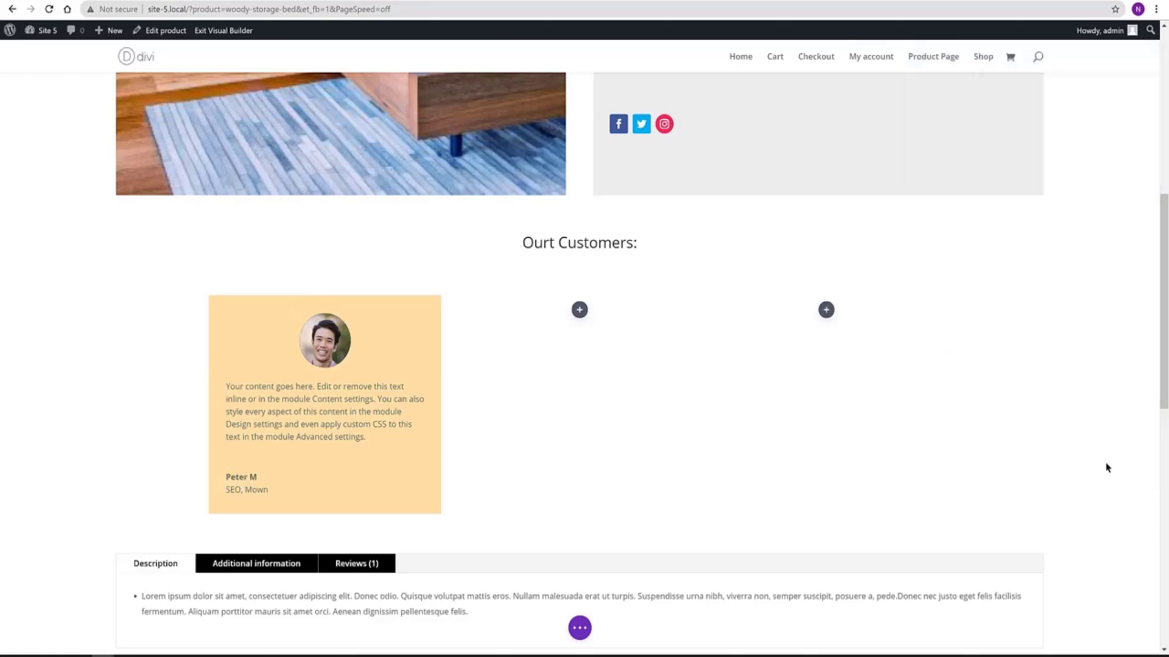
# - Duplicate the first testimonial and move the copy into the empty second column
pyautogui.moveTo(286, 288)
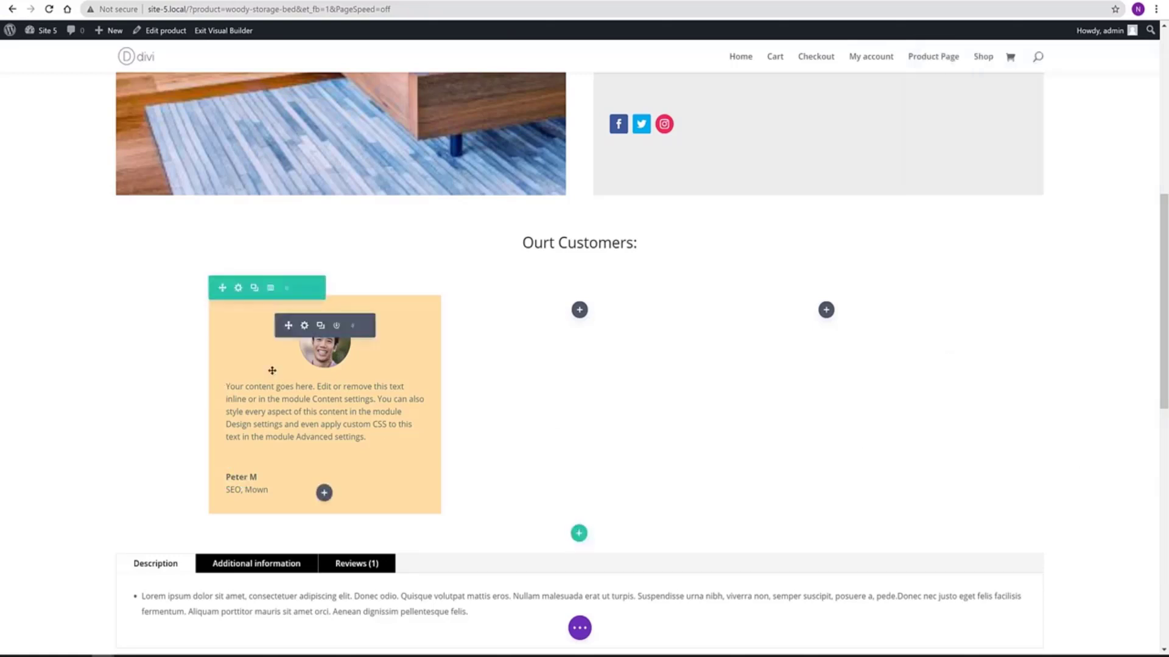
pyautogui.click(319, 327)
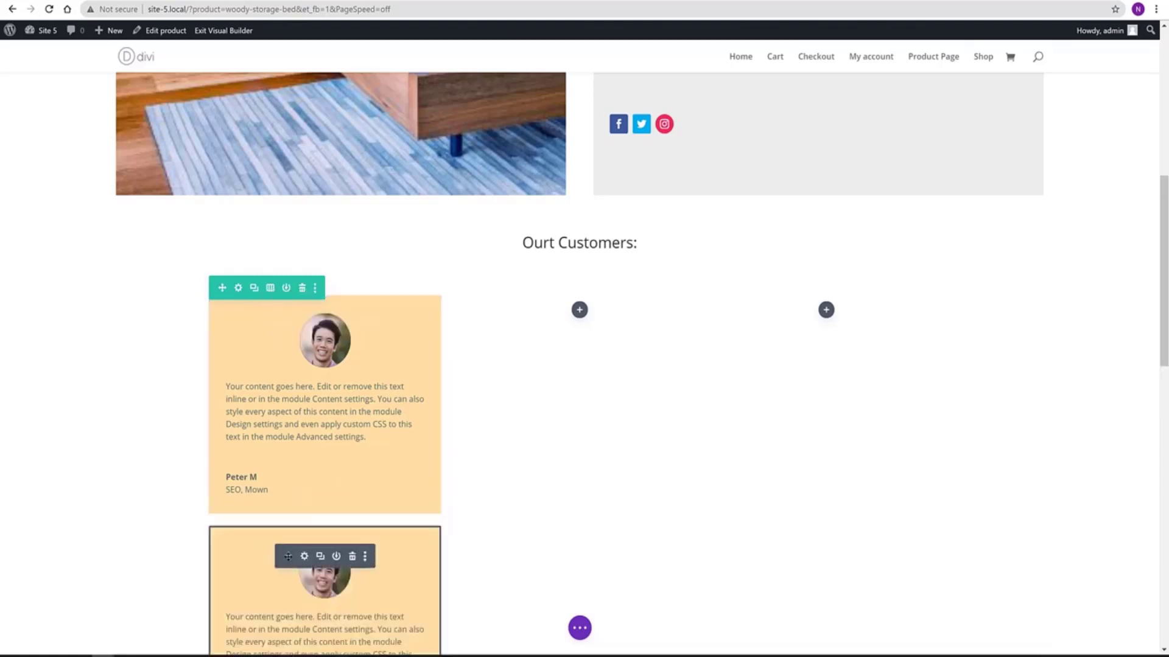
pyautogui.moveTo(288, 557); pyautogui.dragTo(578, 308)
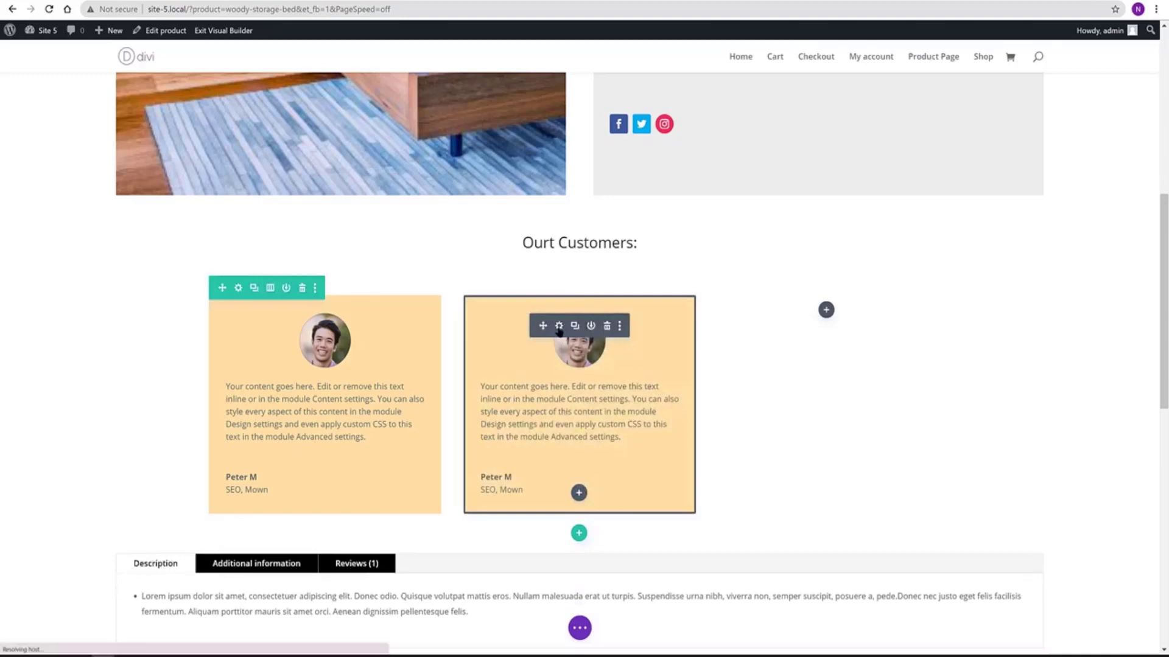
# - Replace the author's name in the second column's testimonial with a different customer's full name
pyautogui.click(559, 326)
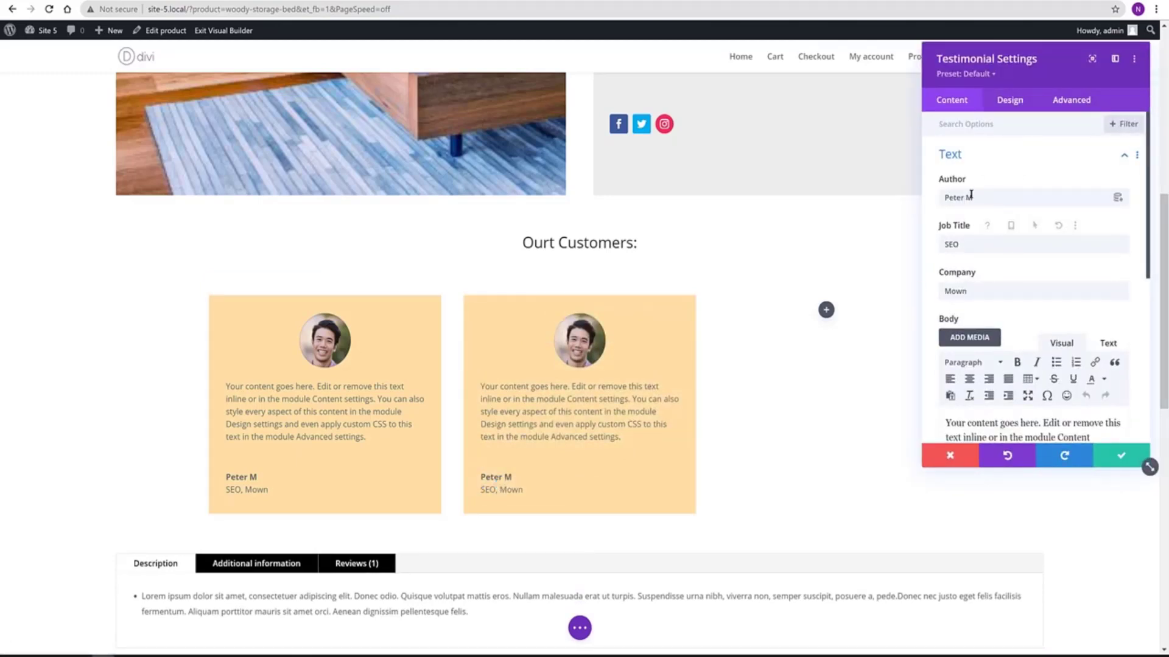
pyautogui.tripleClick(950, 197)
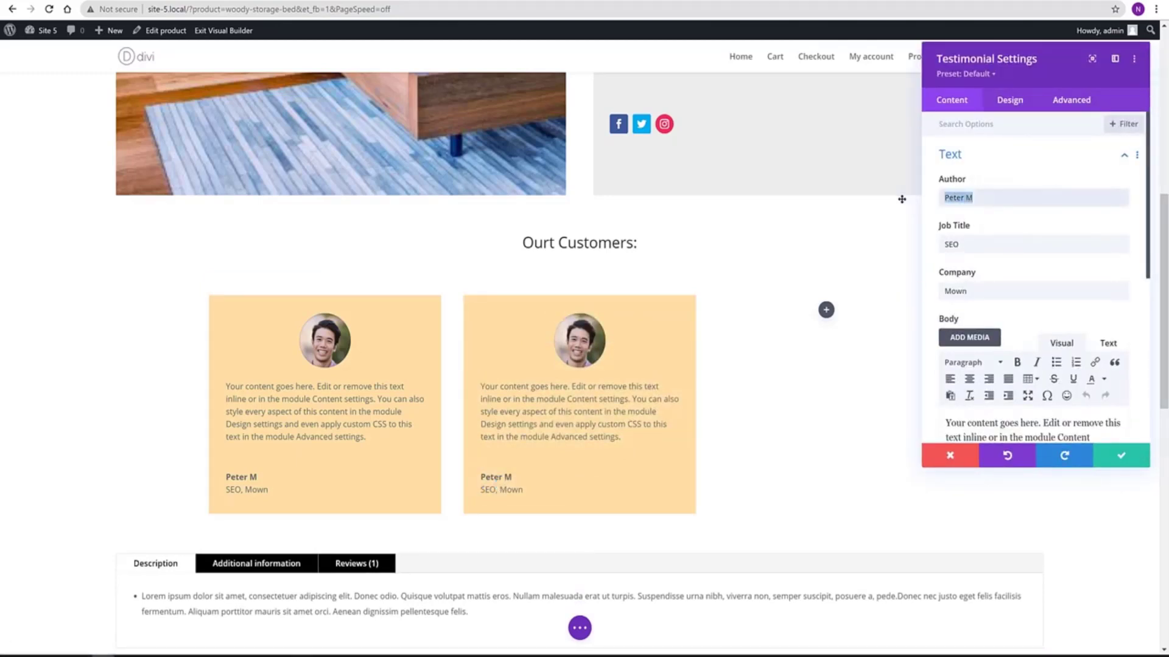
pyautogui.write('M ary Peters')
# - Change the second testimonial's image to portrait-08.jpg from the media library and save the module
pyautogui.scroll(-10, 957, 243)
pyautogui.click(959, 235)
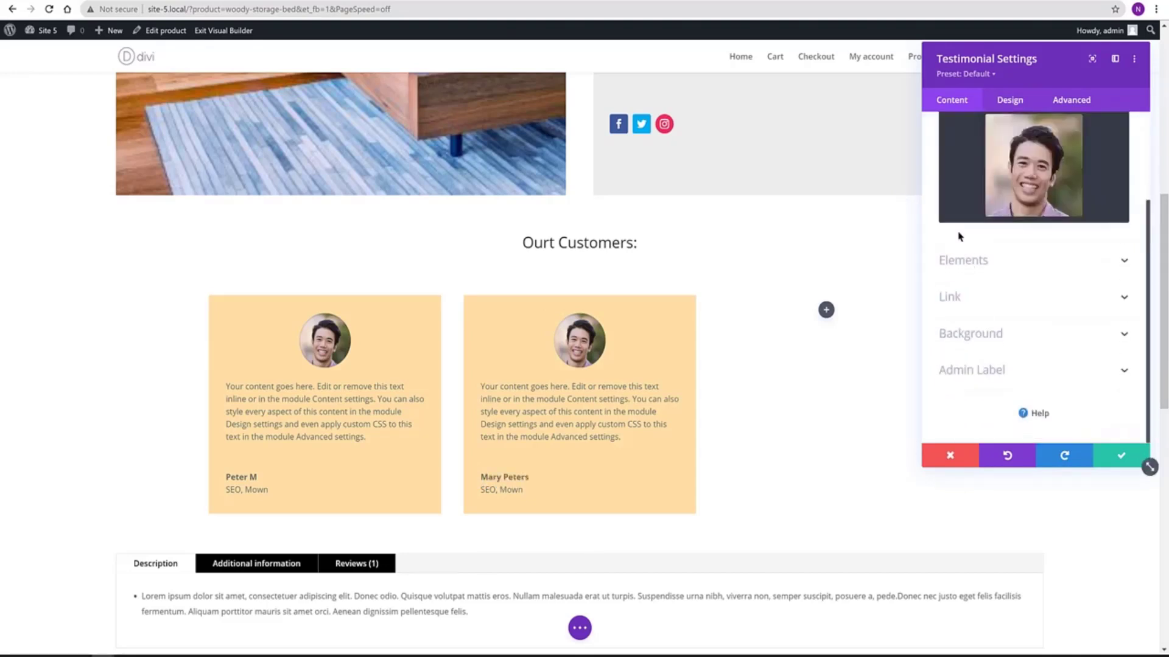
pyautogui.scroll(1, 1034, 231)
pyautogui.click(1076, 182)
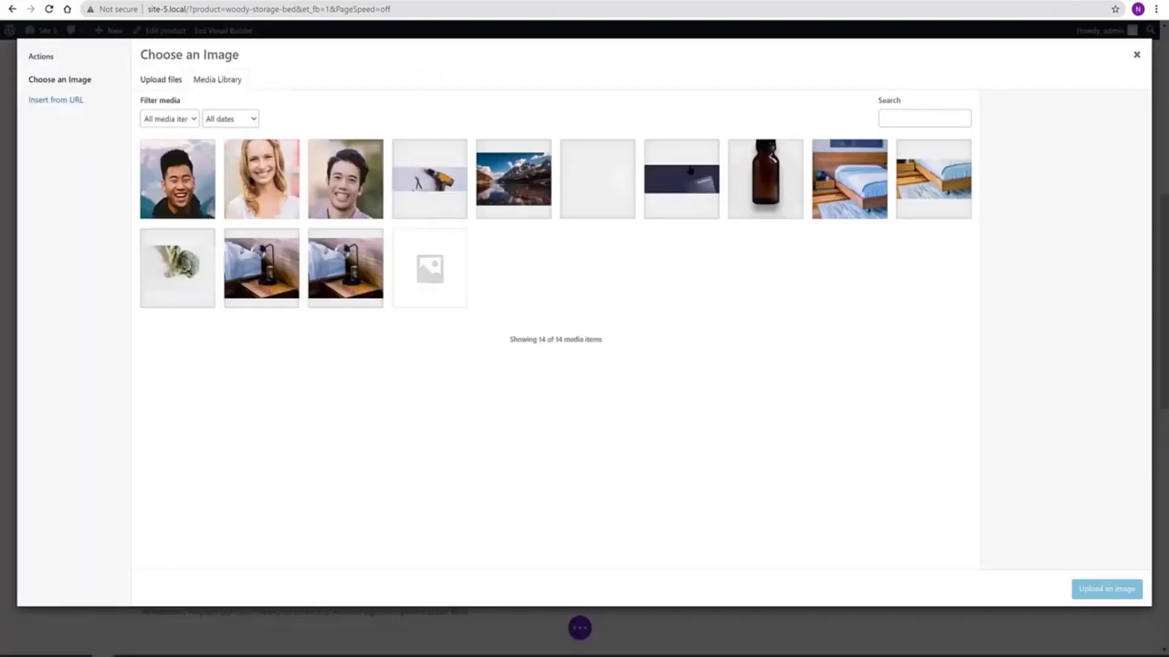
pyautogui.click(288, 159)
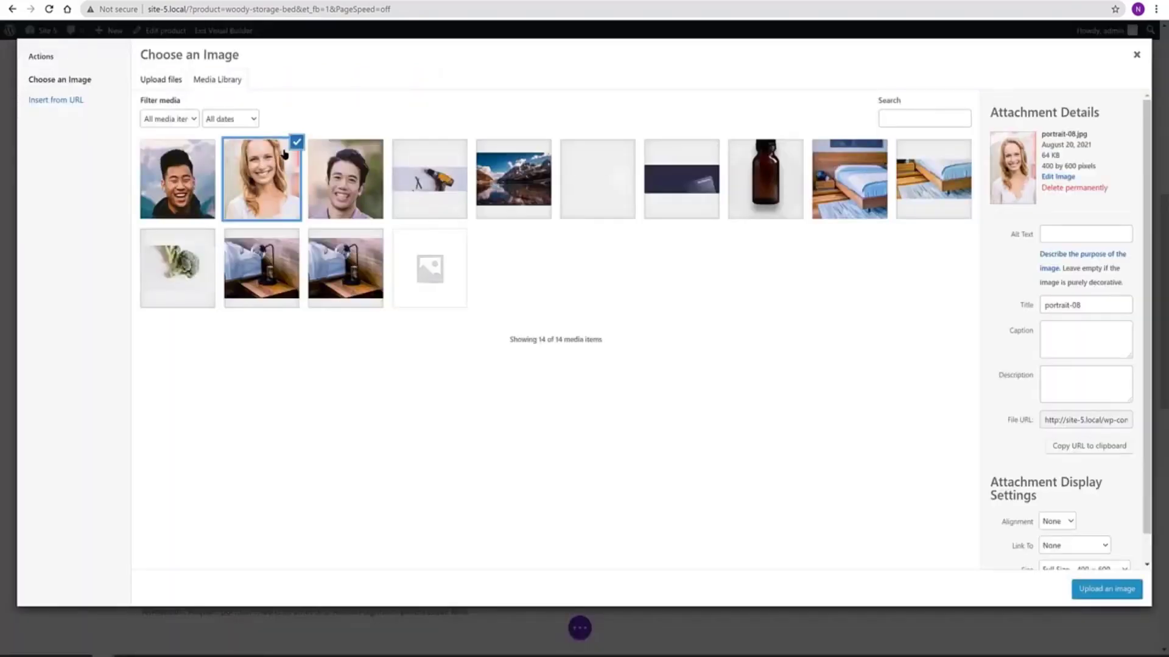
pyautogui.click(1102, 588)
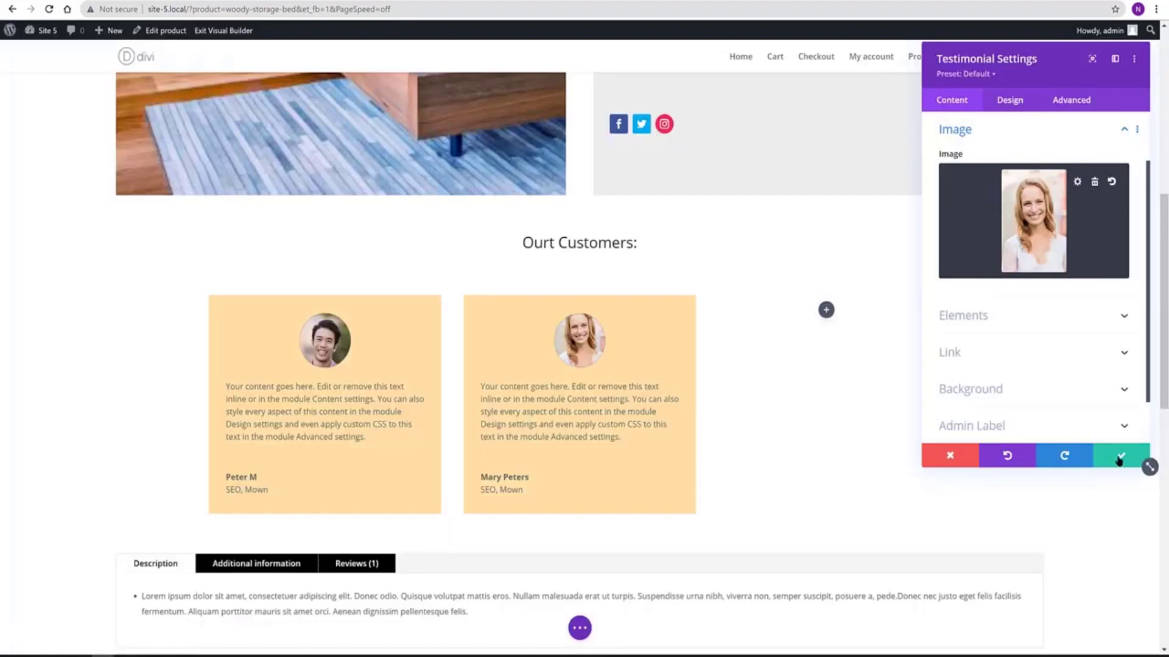
pyautogui.click(1119, 457)
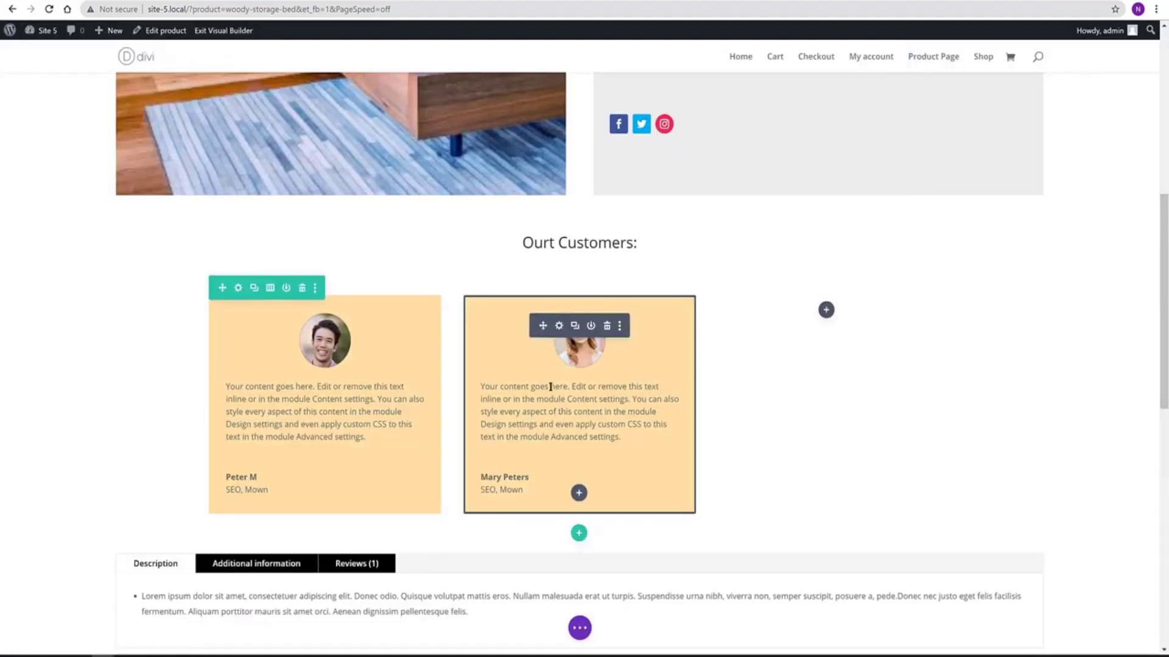
# - Duplicate the second testimonial and move the copy into the empty third column
pyautogui.click(575, 327)
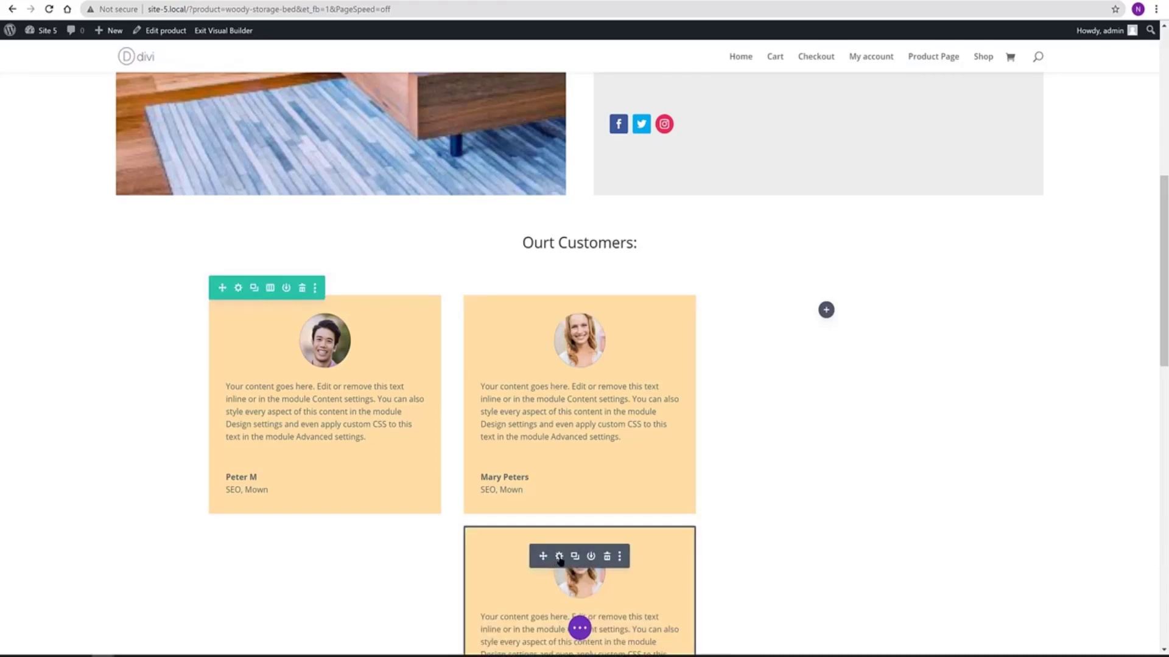
pyautogui.moveTo(543, 555); pyautogui.dragTo(835, 307)
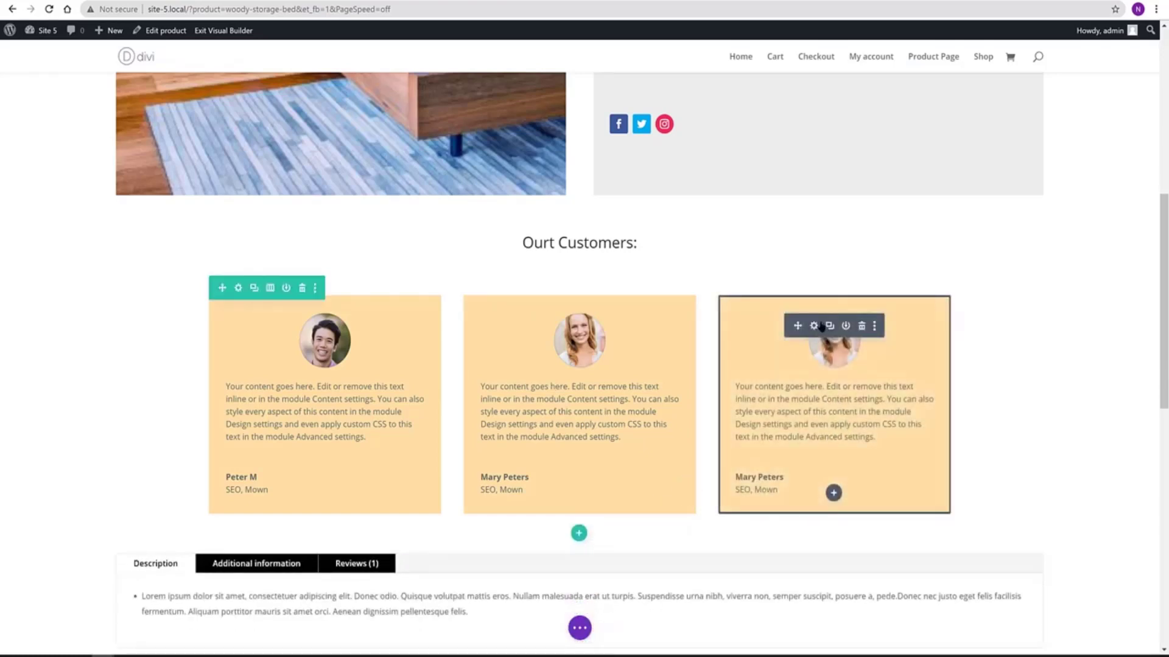
# - Replace the author's name in the third column's testimonial with a new customer name
pyautogui.click(813, 326)
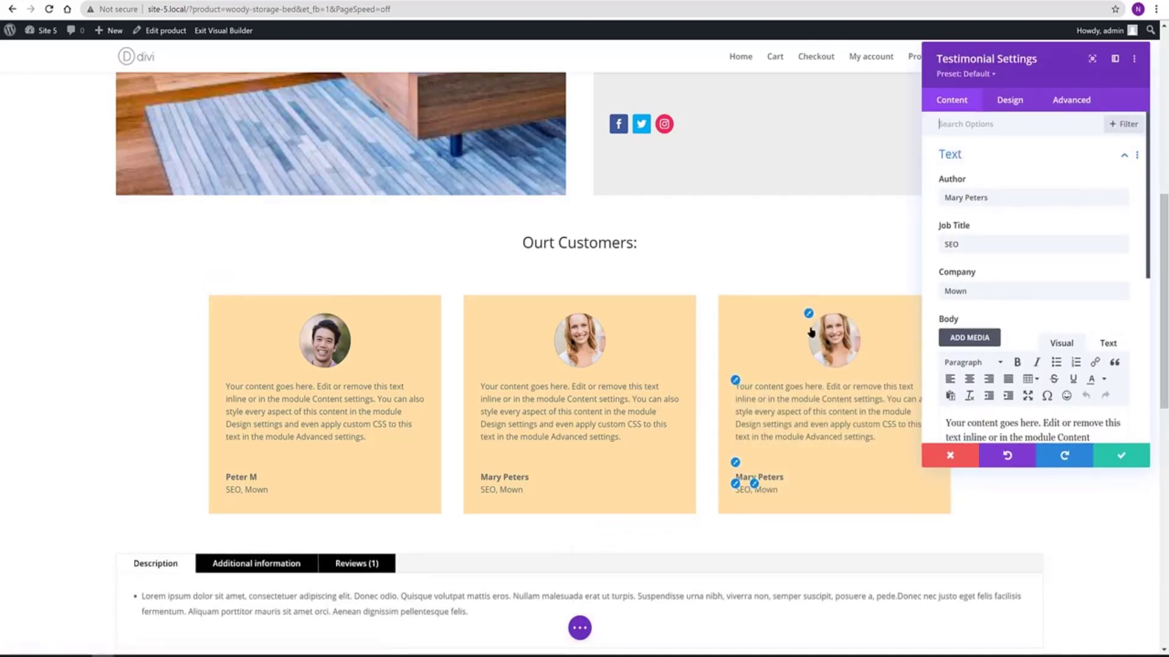
pyautogui.moveTo(993, 198); pyautogui.dragTo(890, 204)
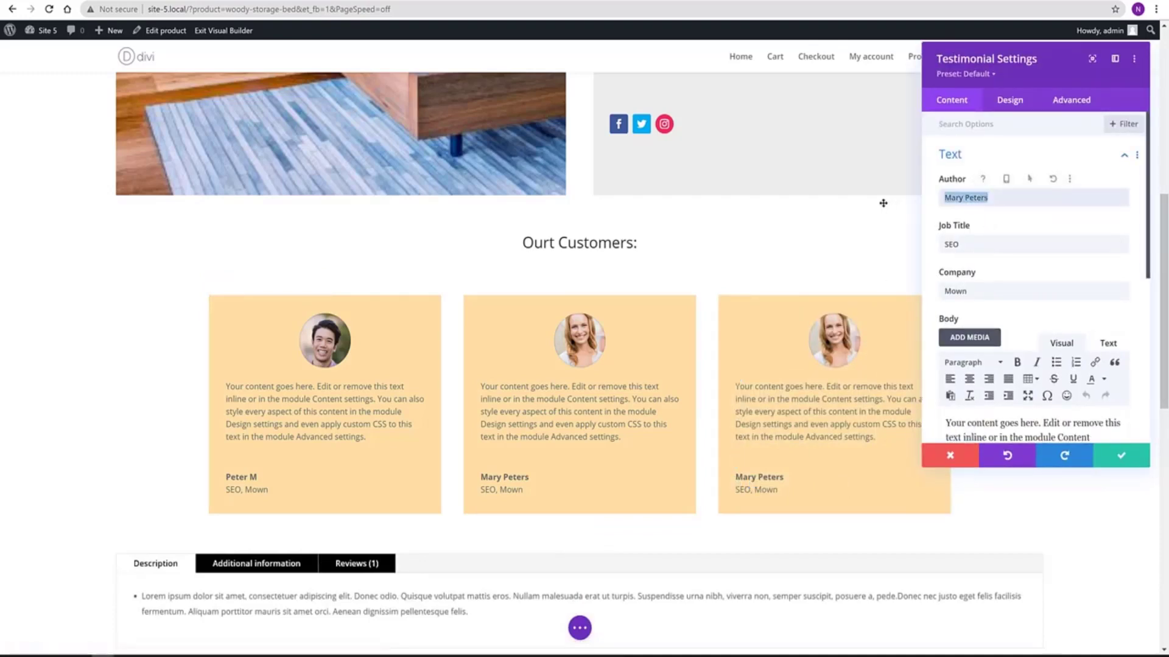
pyautogui.write('H')
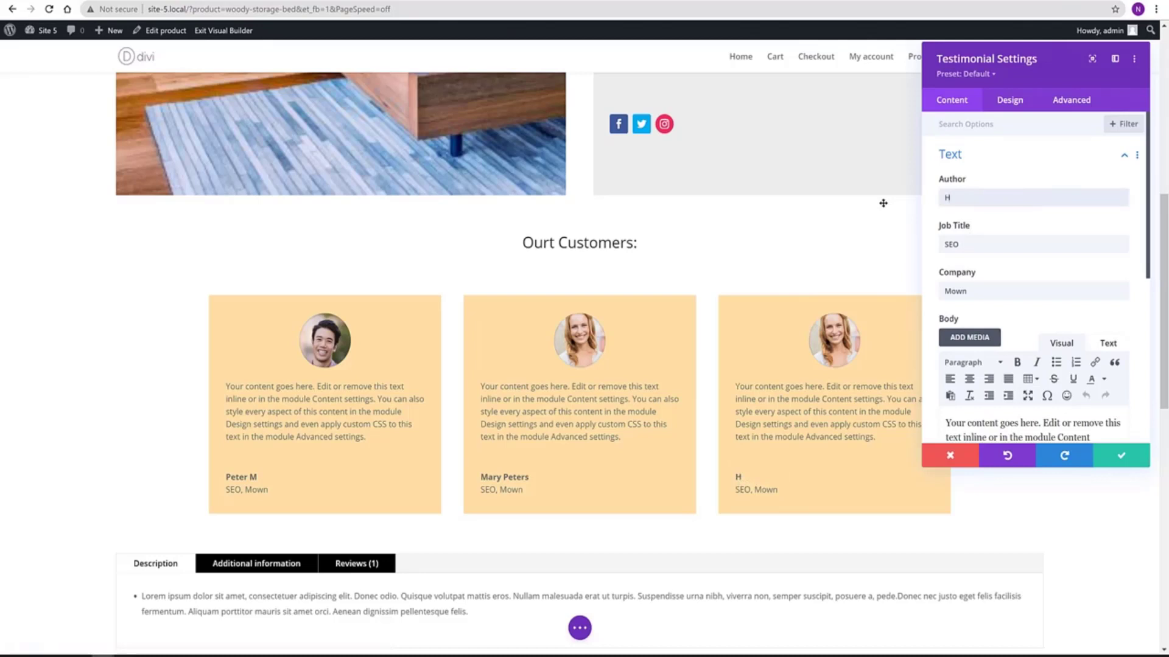
pyautogui.write('eight')
# - Change the third testimonial's image to portrait-square-05-1.jpg from the media library
pyautogui.scroll(-4, 961, 274)
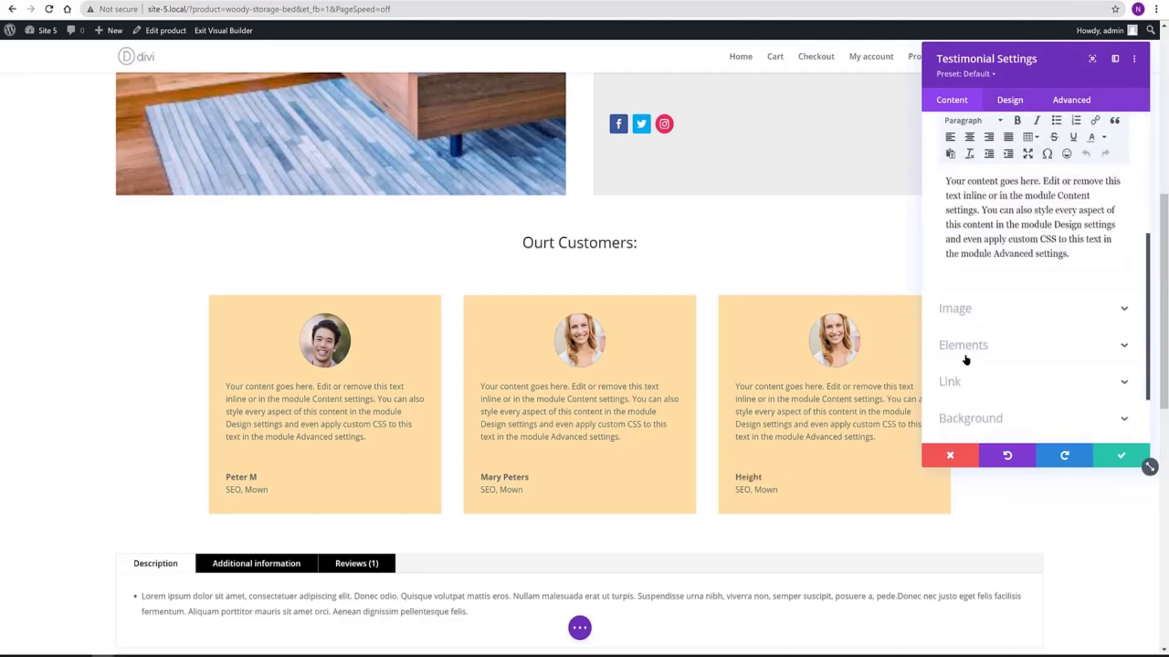
pyautogui.click(963, 310)
pyautogui.moveTo(1023, 237)
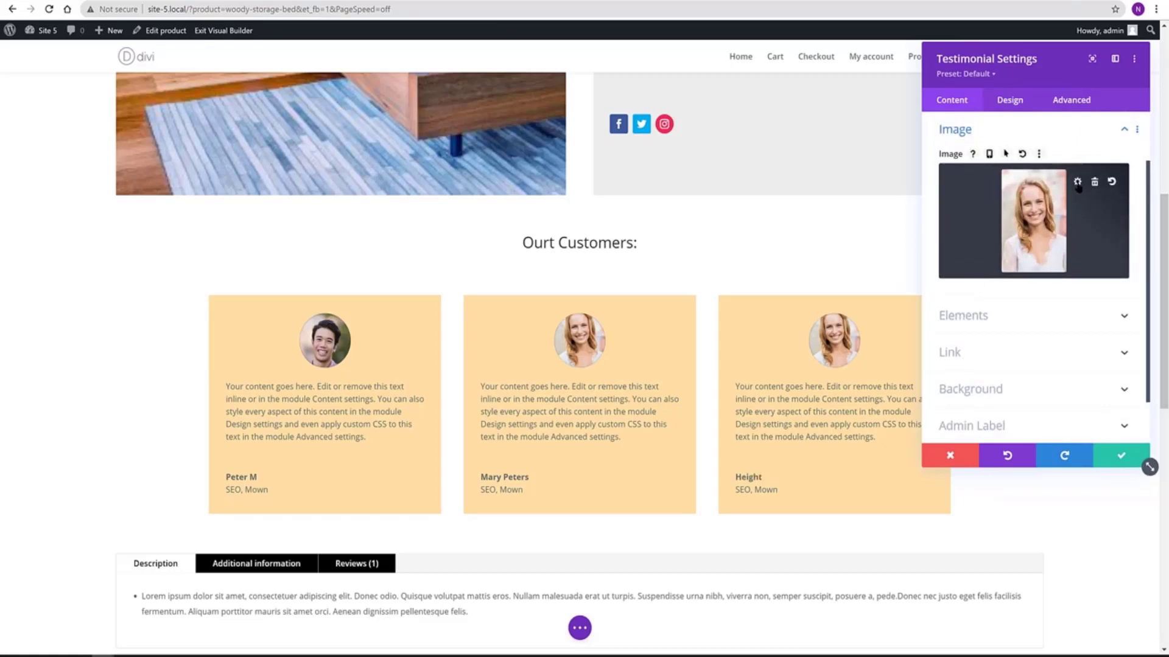
pyautogui.click(1077, 189)
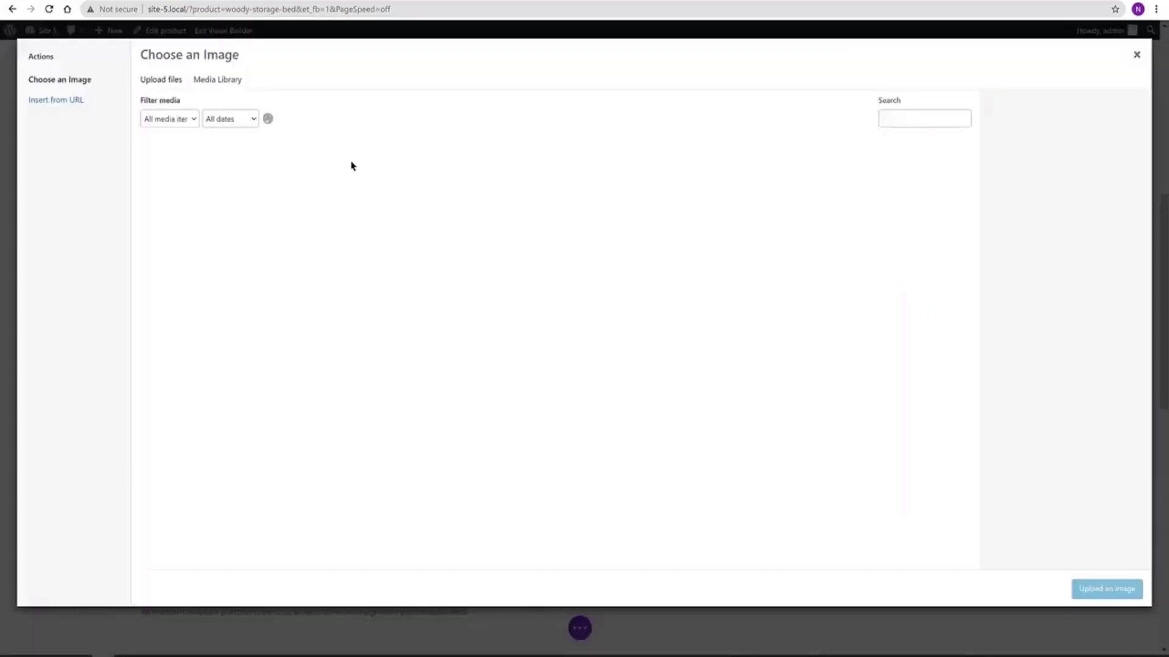
pyautogui.click(190, 164)
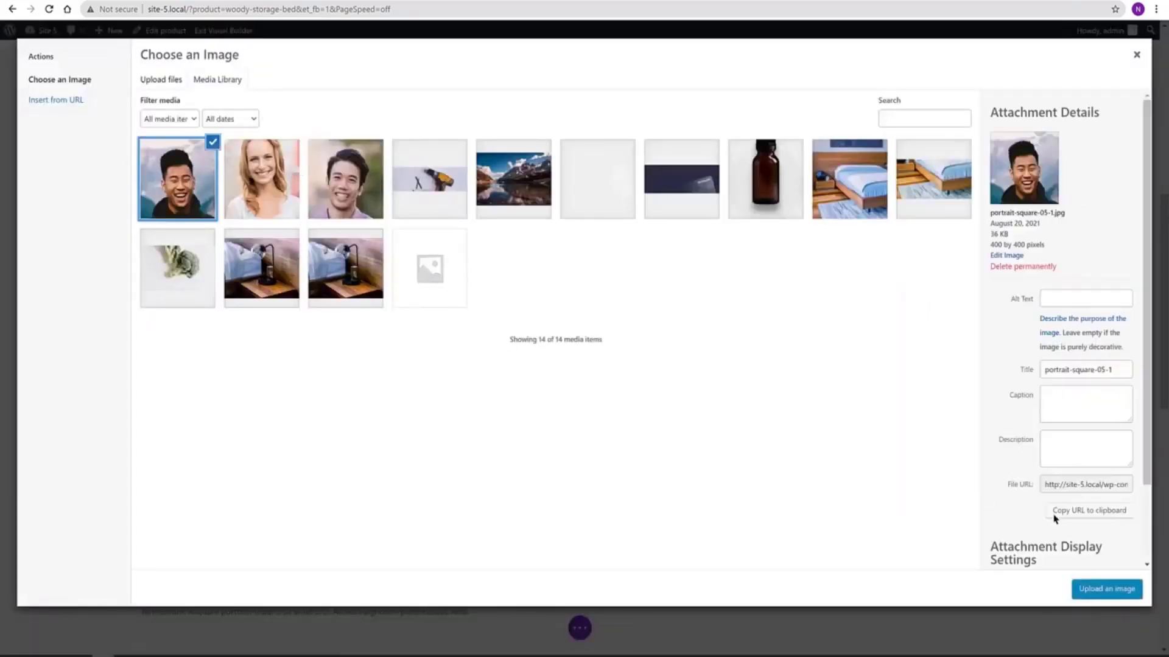
pyautogui.click(1081, 594)
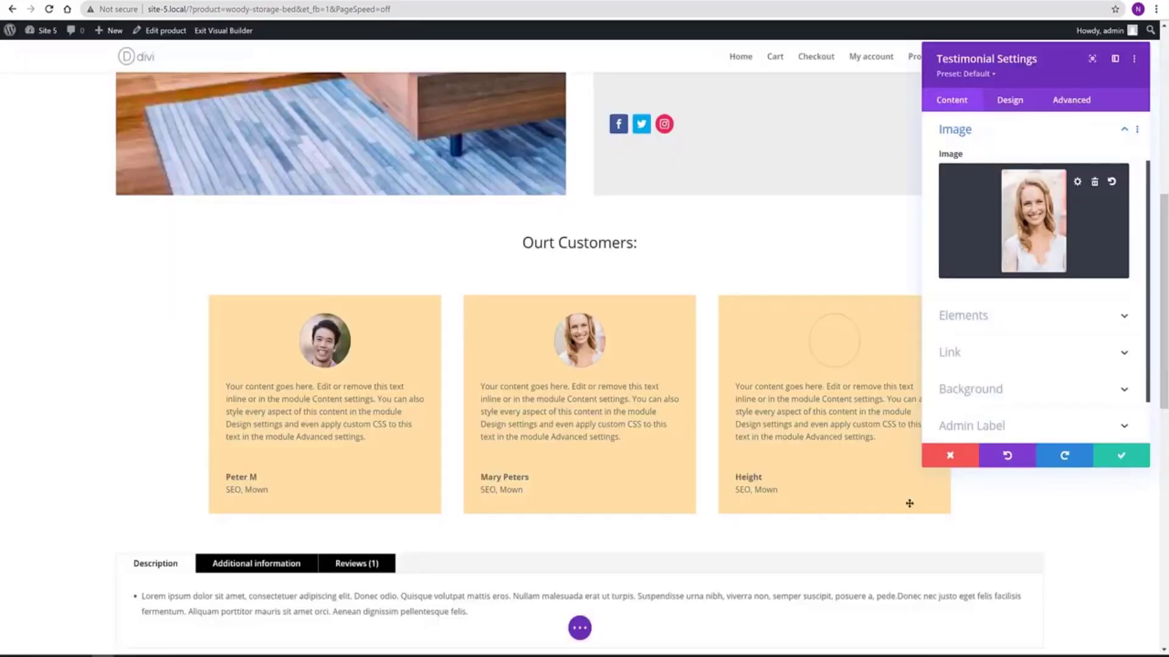
# - Save the third testimonial's settings and save the product page
pyautogui.click(1120, 455)
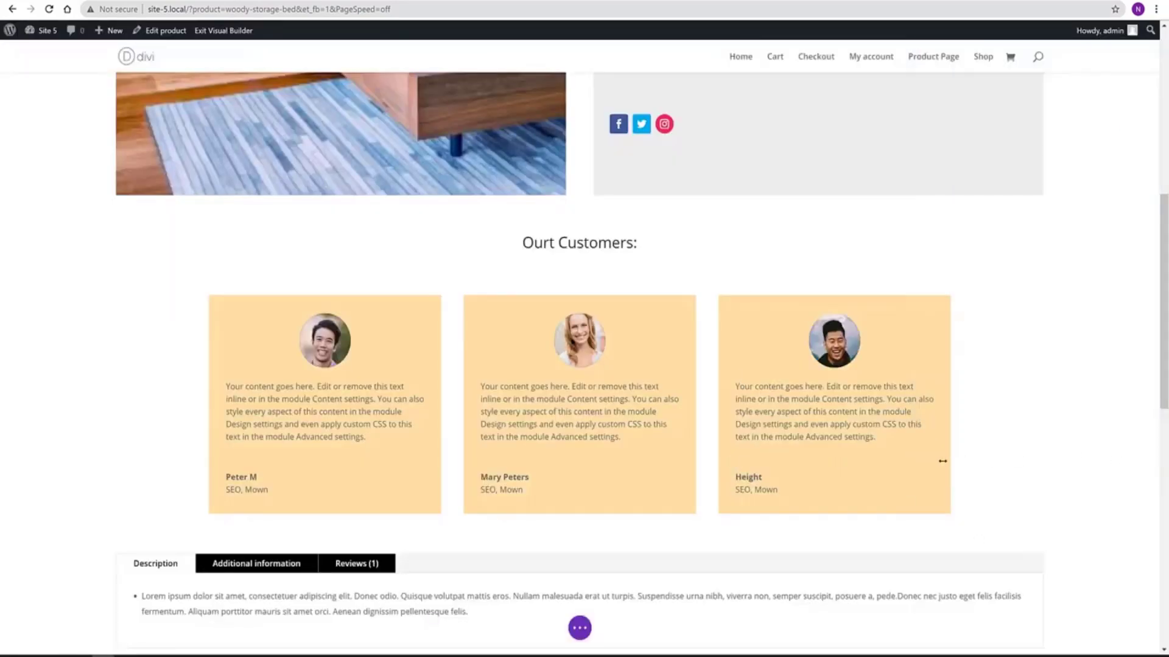
pyautogui.scroll(-2, 913, 461)
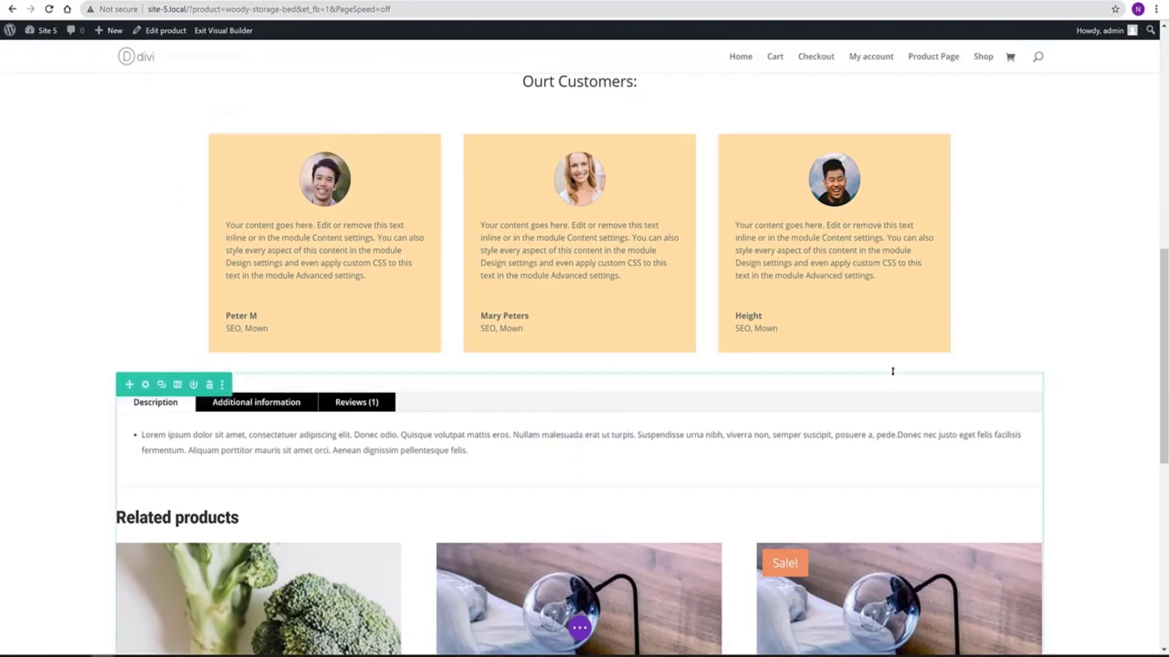
pyautogui.click(579, 627)
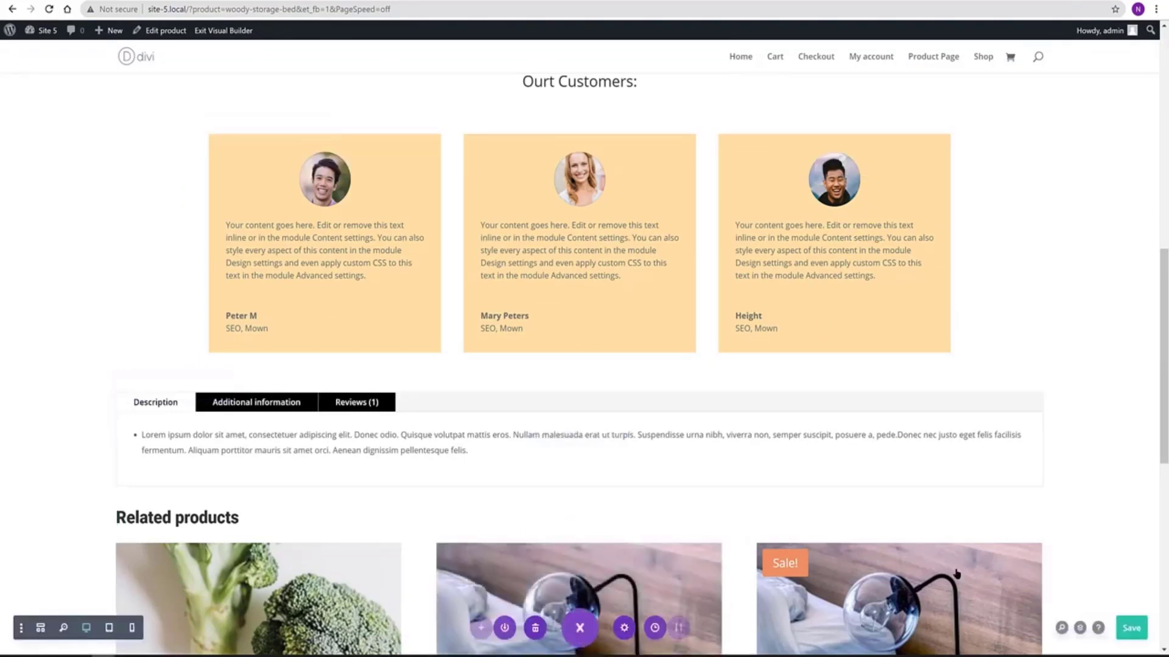
pyautogui.click(1125, 627)
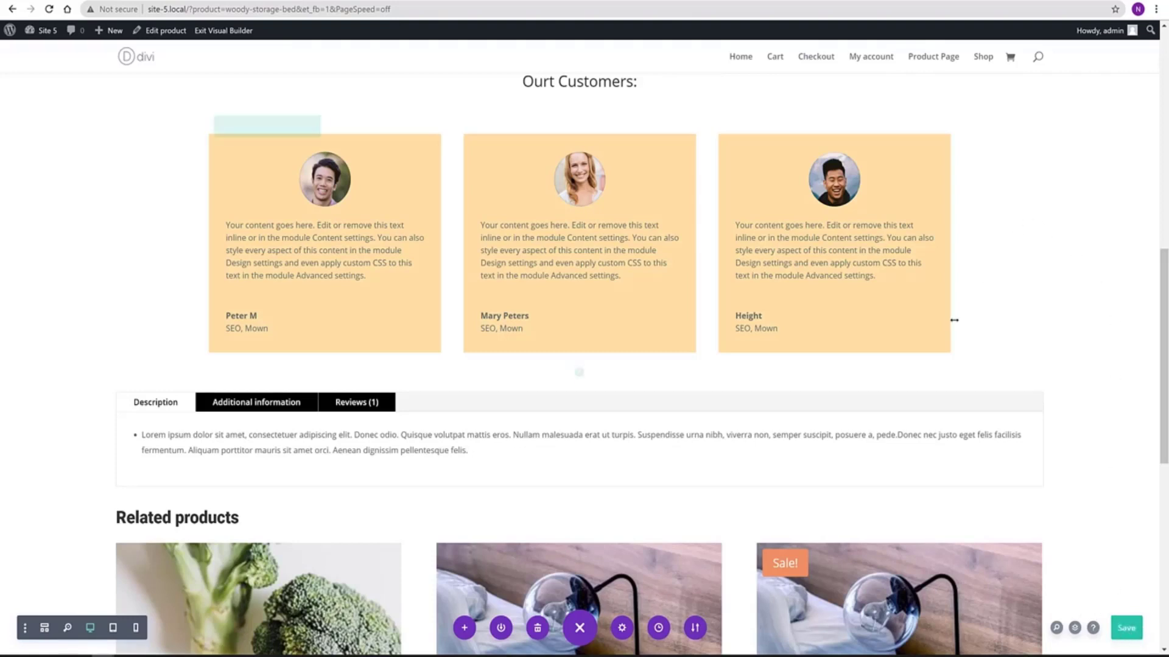
# - Save the current page layout to the Divi Library under the name Product Page
pyautogui.scroll(9, 951, 319)
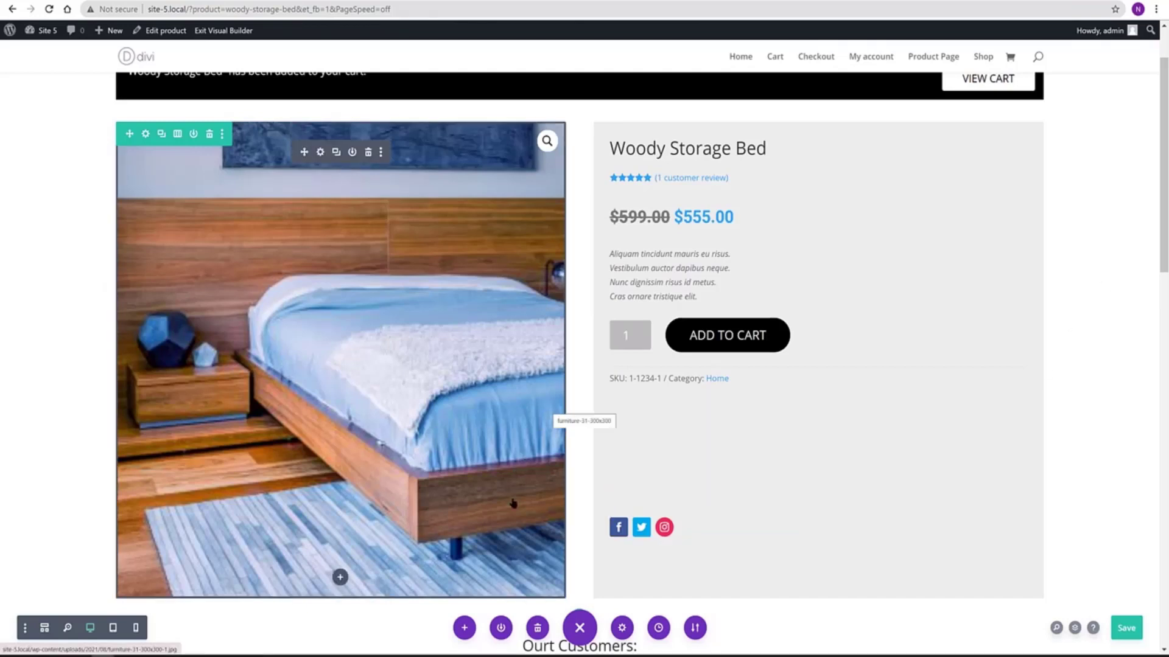
pyautogui.click(500, 630)
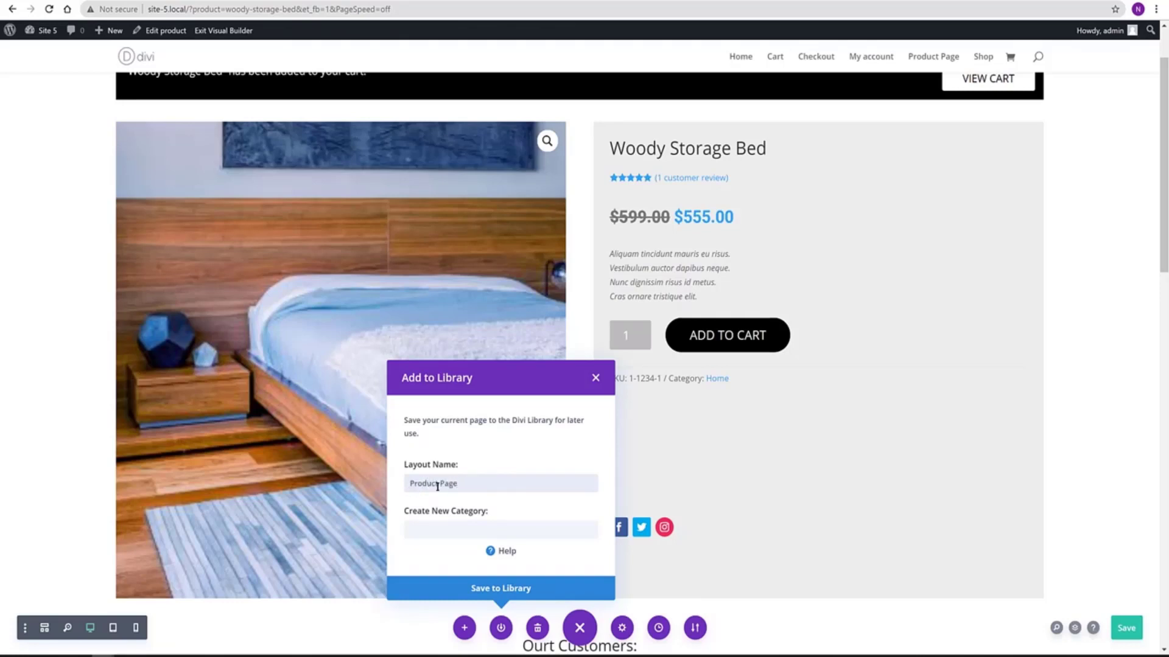
pyautogui.click(506, 591)
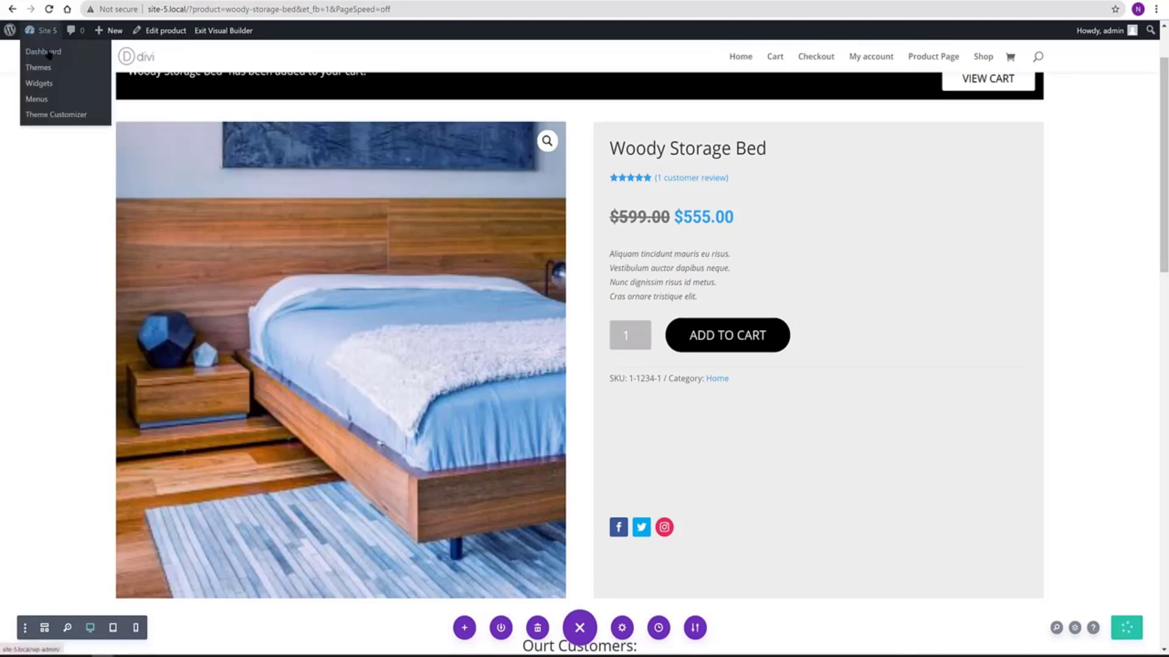
# - Go to the WordPress dashboard and open the Divi Library to check the saved layouts
pyautogui.click(46, 53)
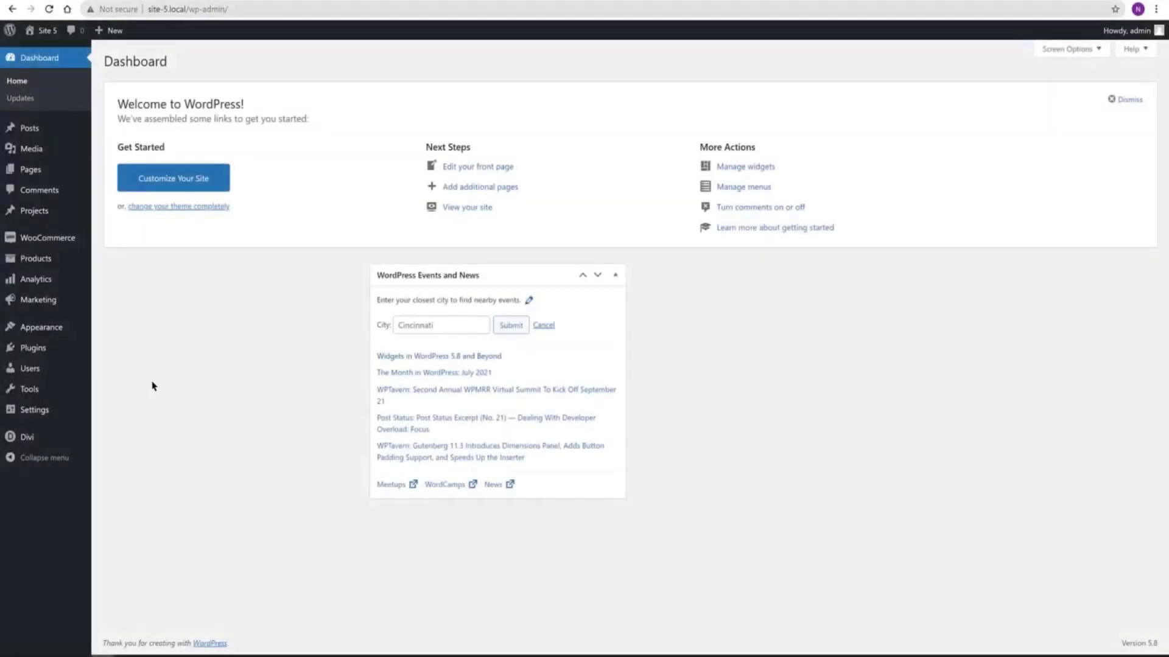
pyautogui.moveTo(28, 442)
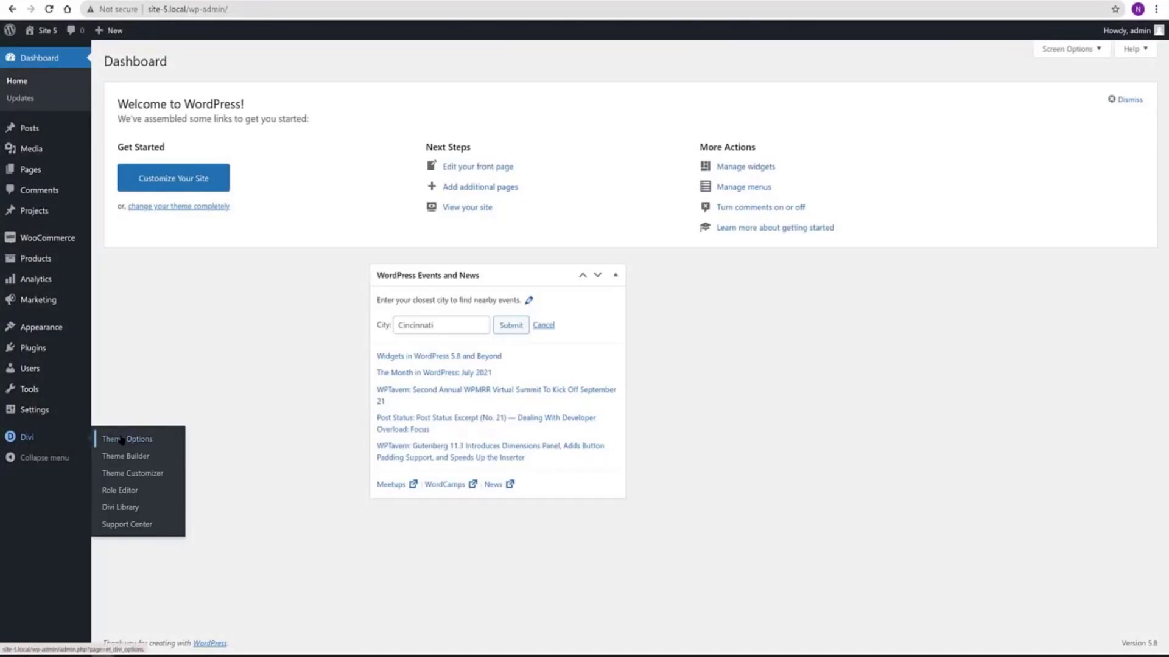
pyautogui.click(124, 511)
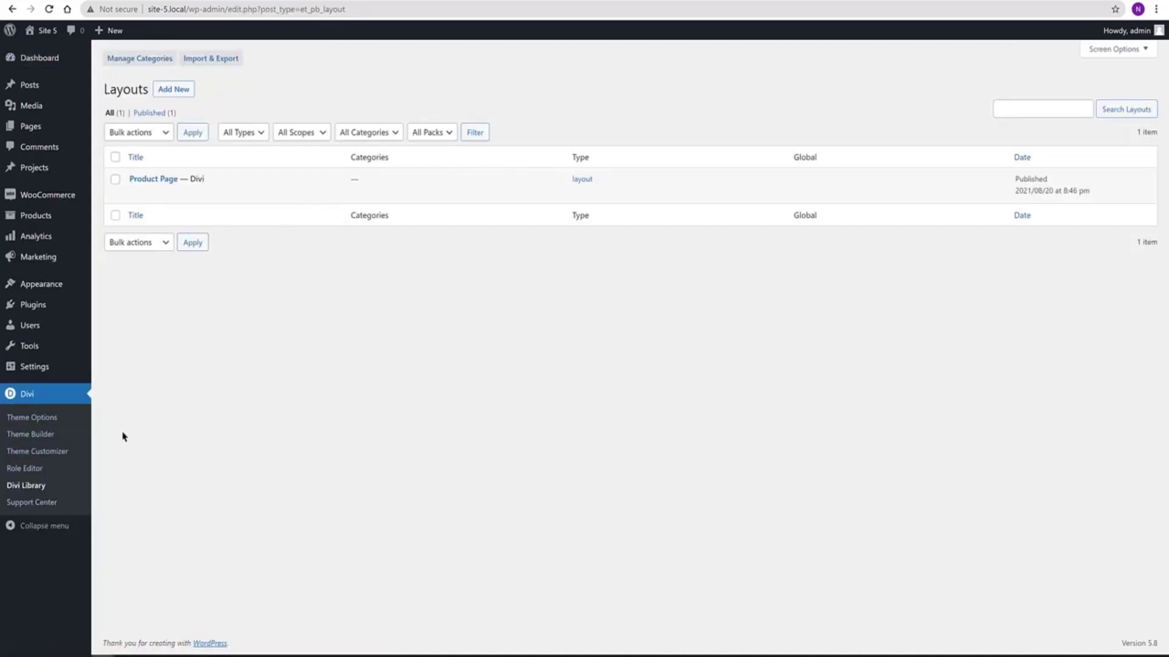
# - Create a new Theme Builder template assigned to All Products
pyautogui.click(29, 436)
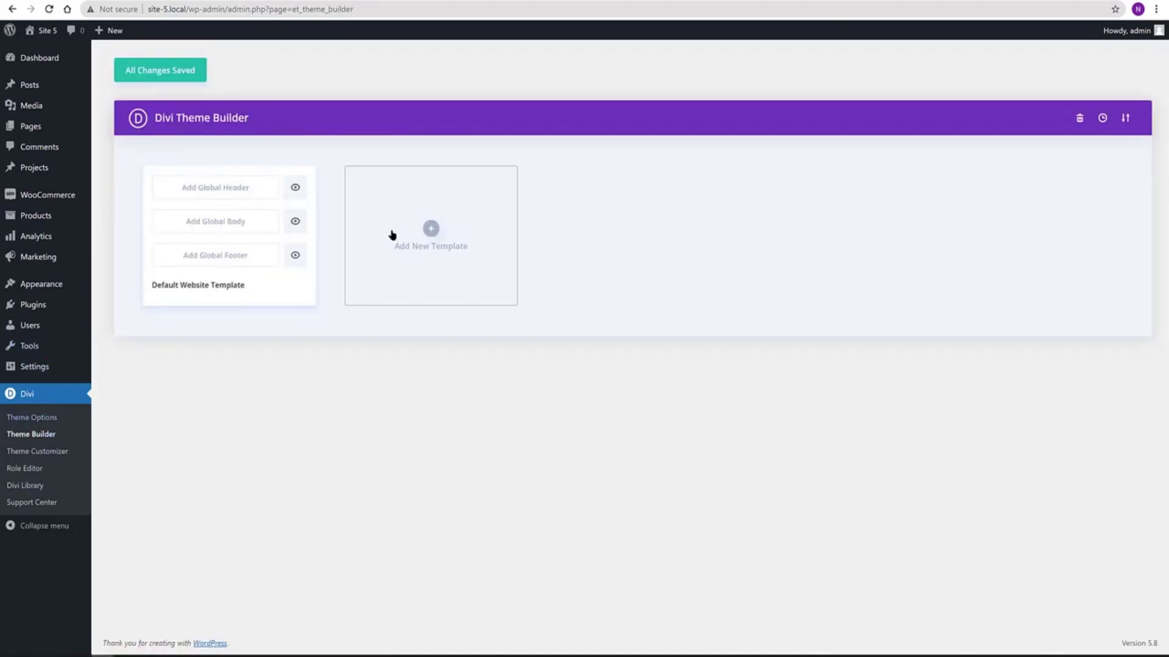
pyautogui.click(431, 230)
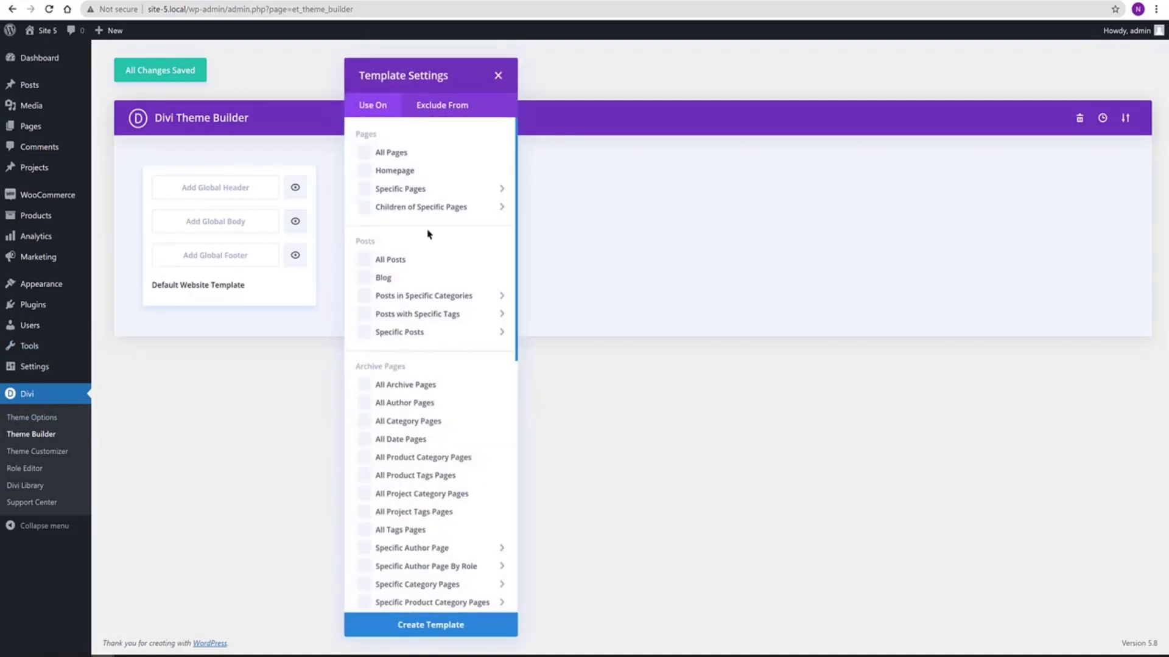
pyautogui.scroll(-5, 428, 233)
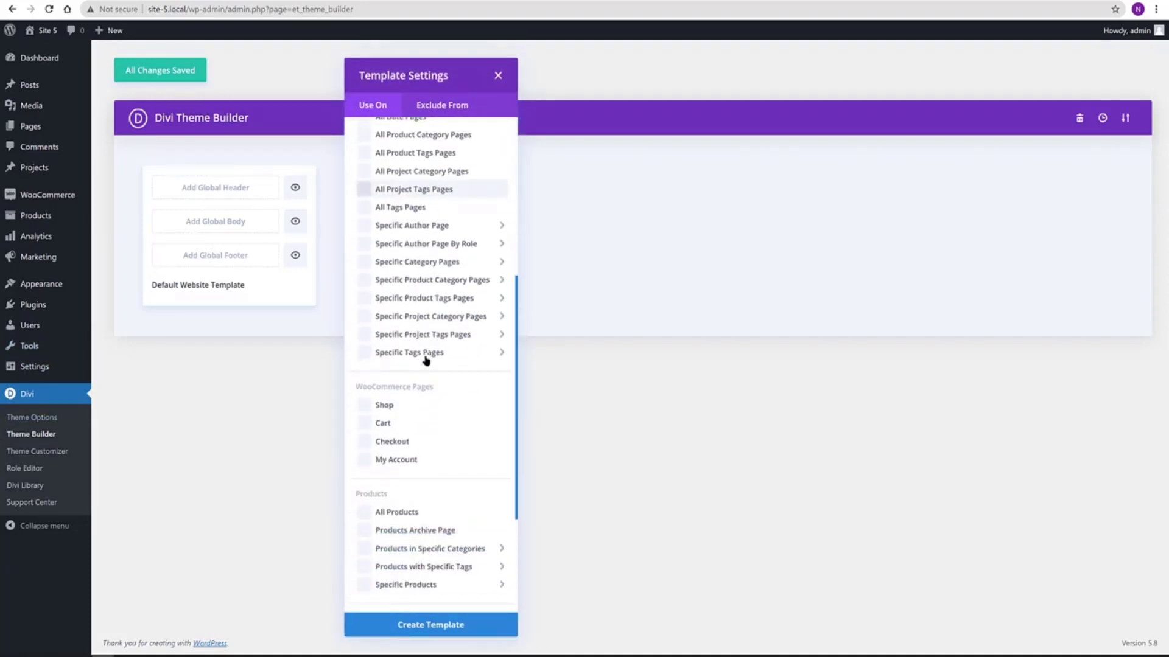
pyautogui.scroll(-3, 426, 360)
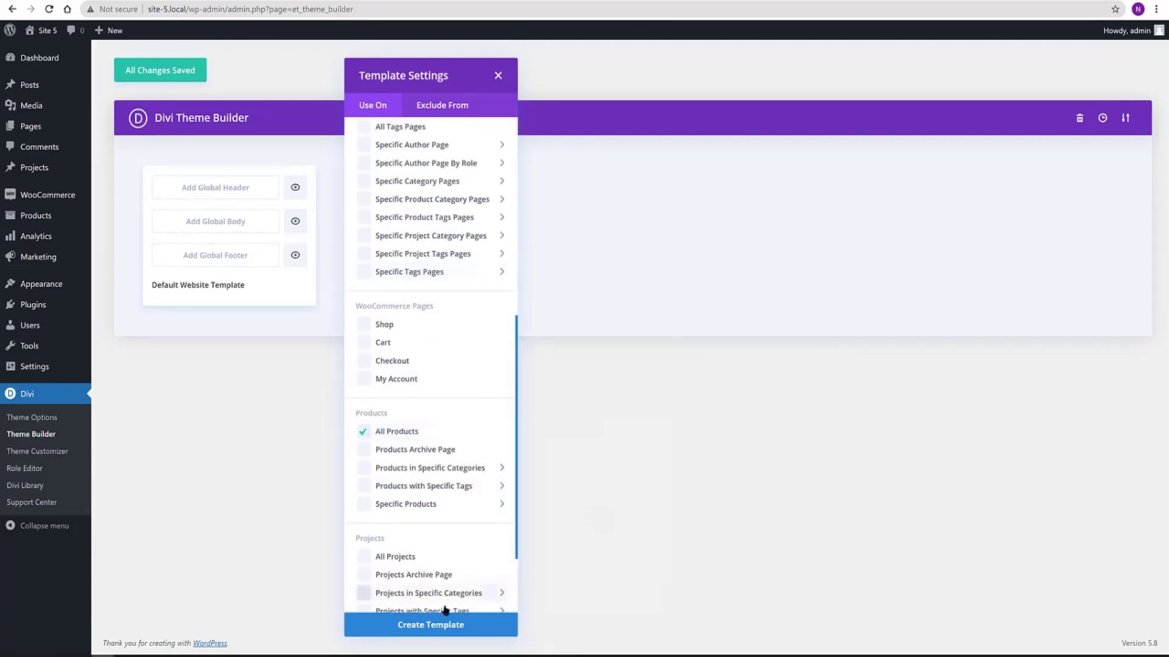
pyautogui.click(443, 625)
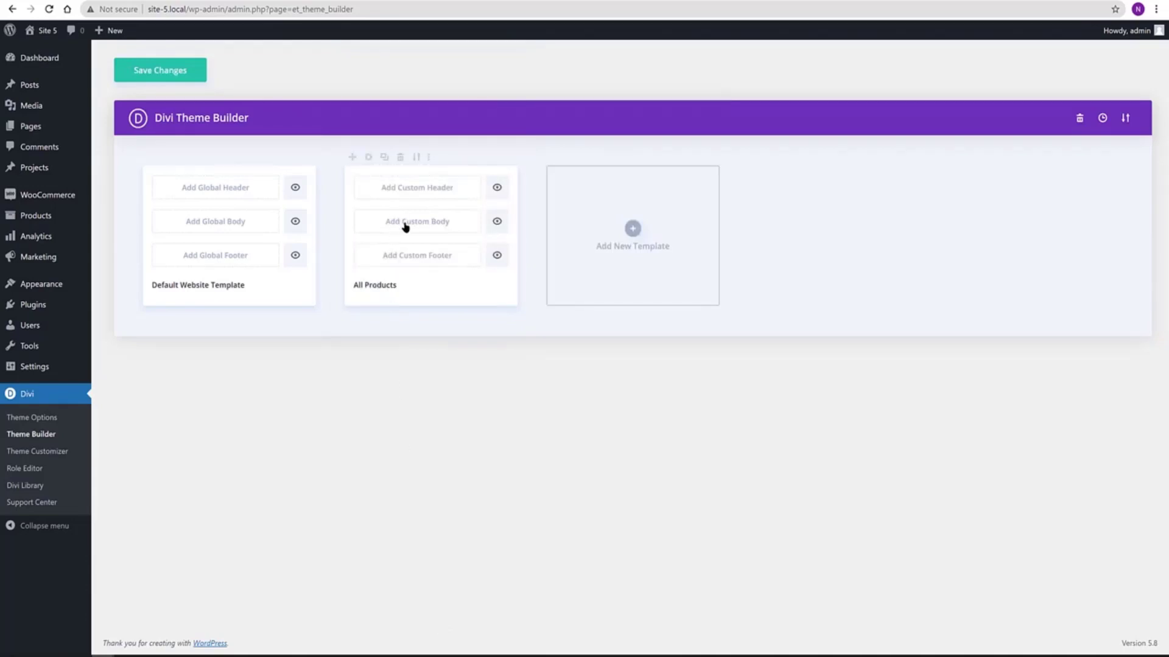
# - Load the saved Product Page layout as the All Products template's custom body and save the Theme Builder changes
pyautogui.moveTo(405, 227)
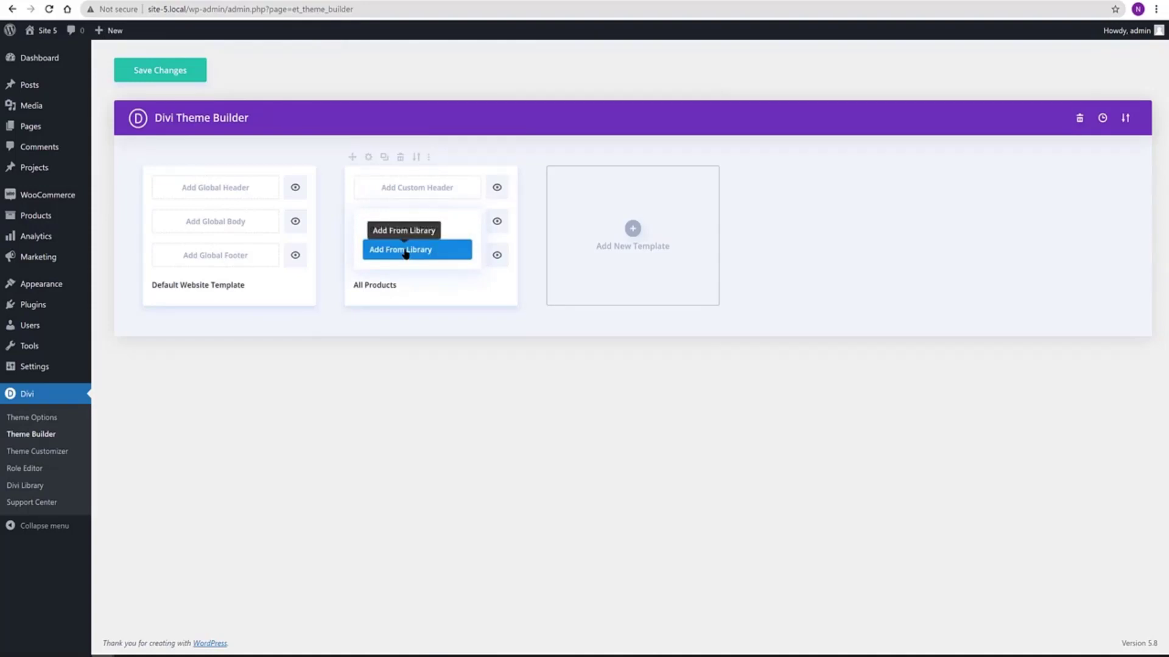
pyautogui.click(405, 251)
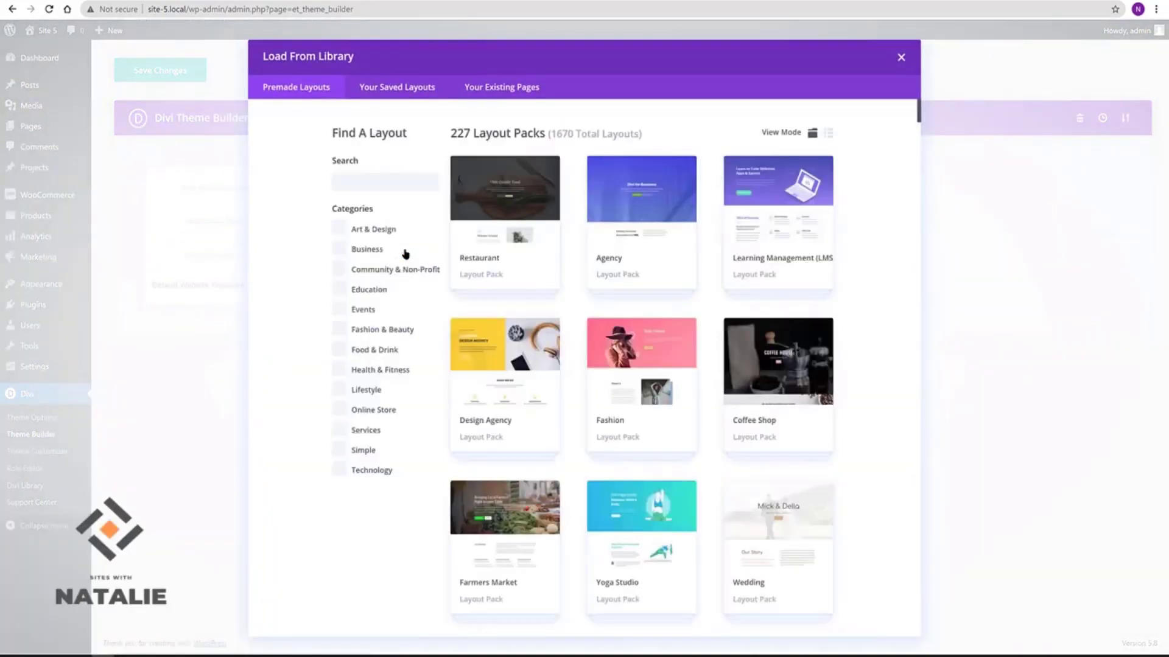
pyautogui.click(411, 88)
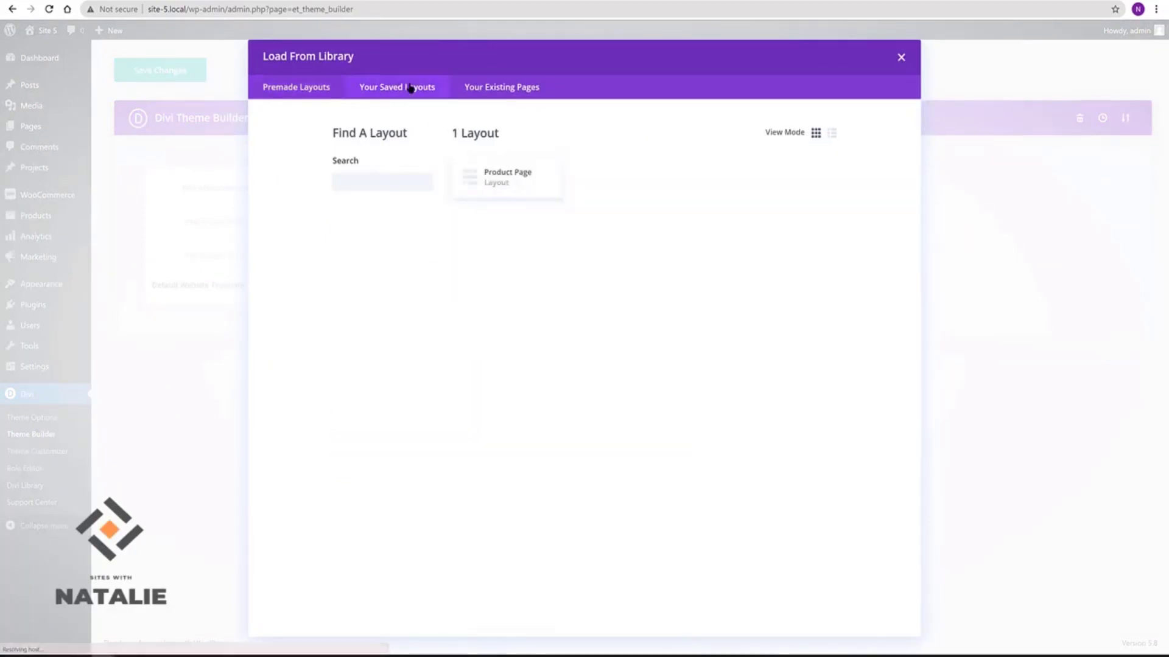
pyautogui.click(498, 190)
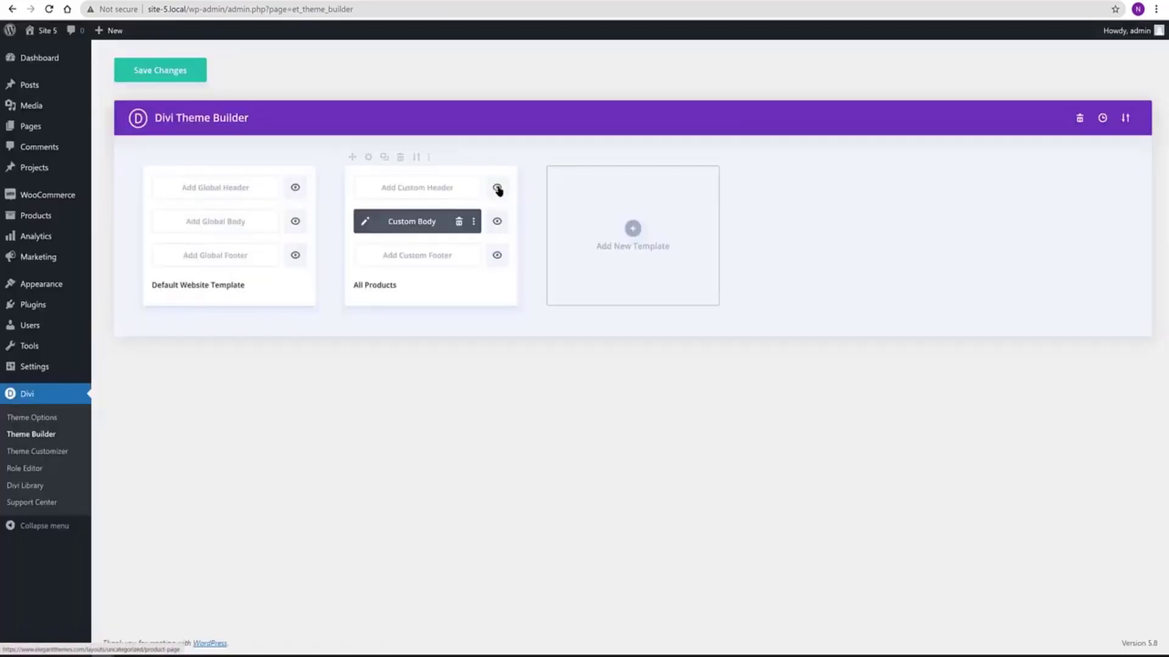
pyautogui.click(181, 73)
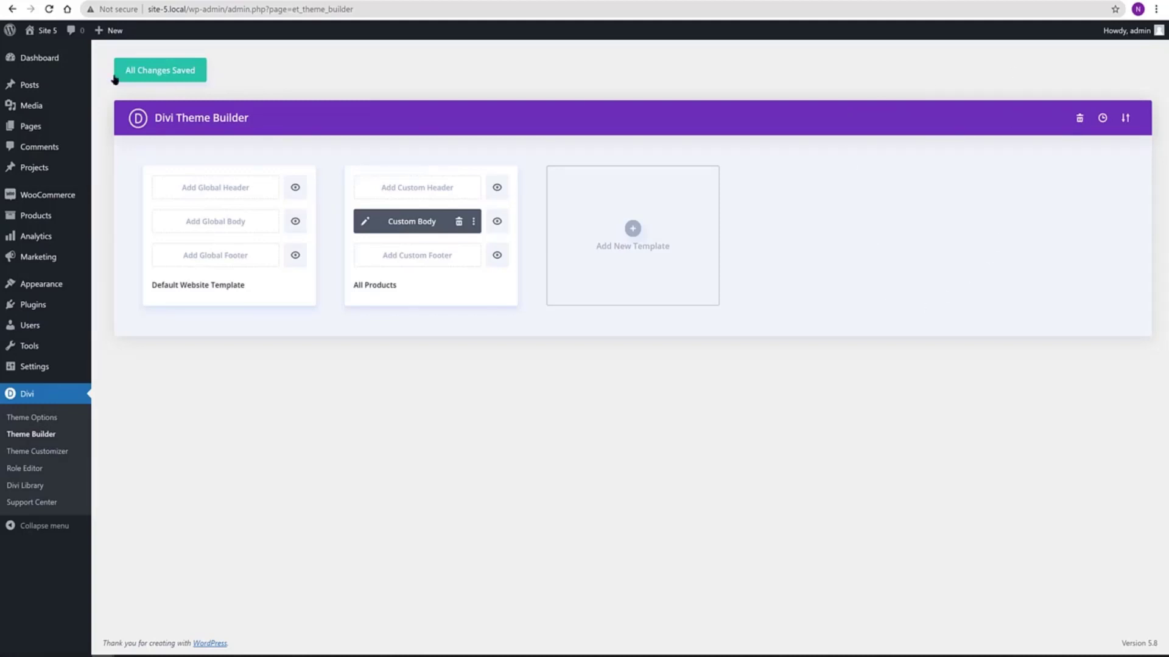
# - View the Woody Storage Bed product from the product list and examine its details, testimonials, description tabs and related products
pyautogui.moveTo(40, 218)
pyautogui.click(132, 223)
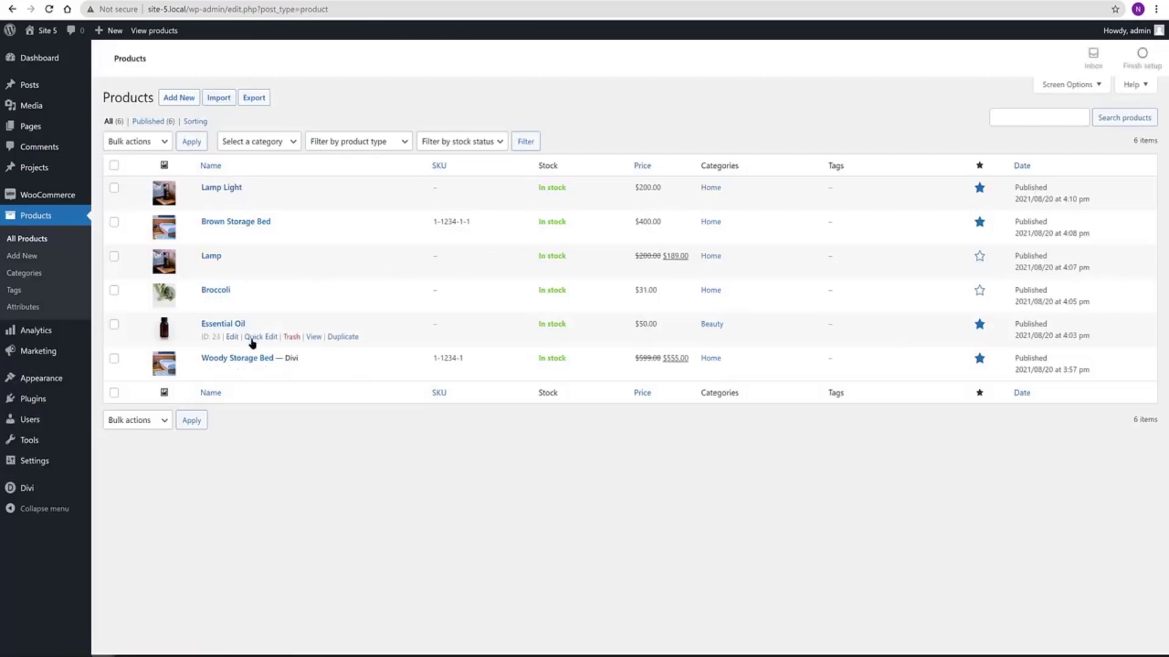
pyautogui.click(314, 373)
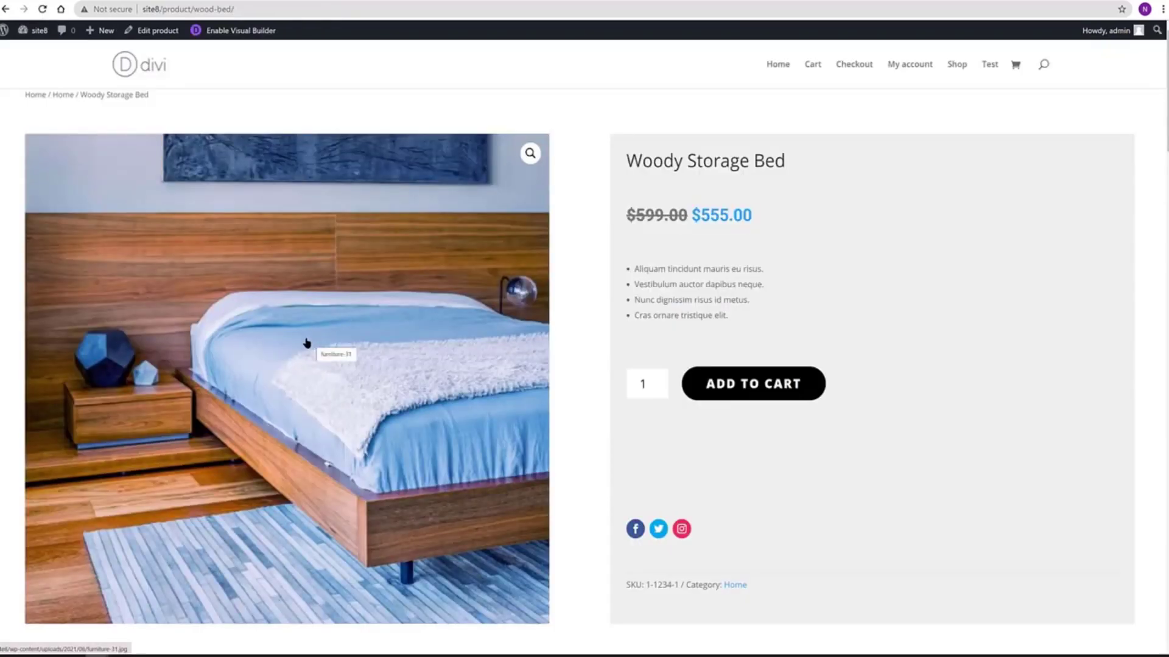
pyautogui.scroll(-6, 575, 195)
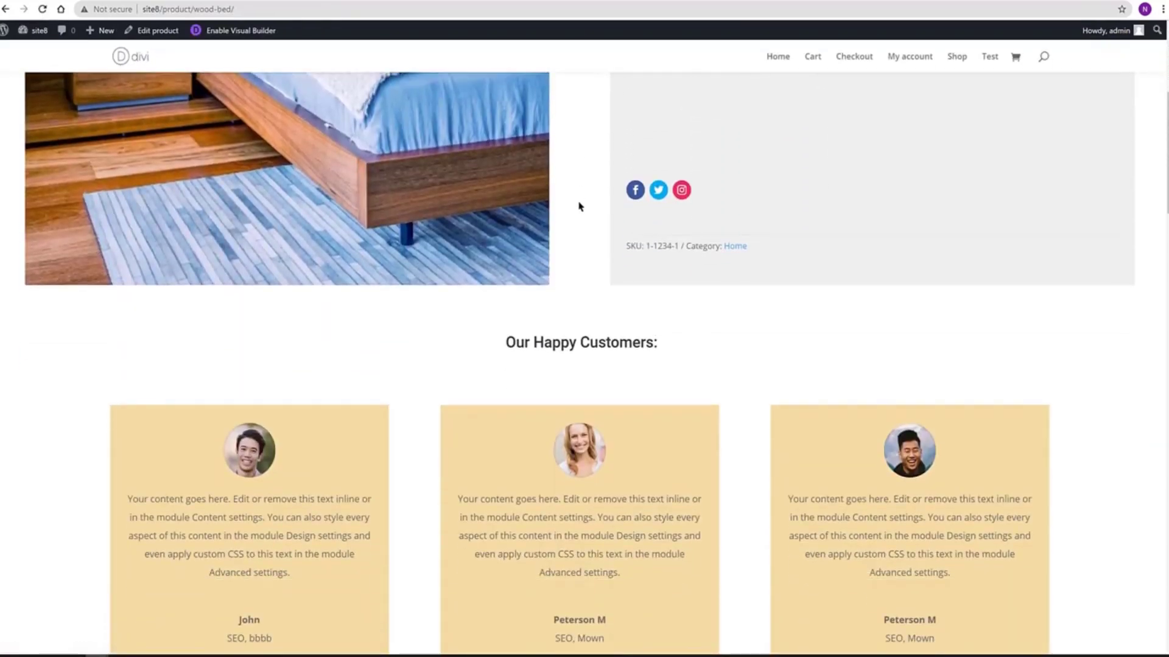
pyautogui.scroll(-3, 579, 207)
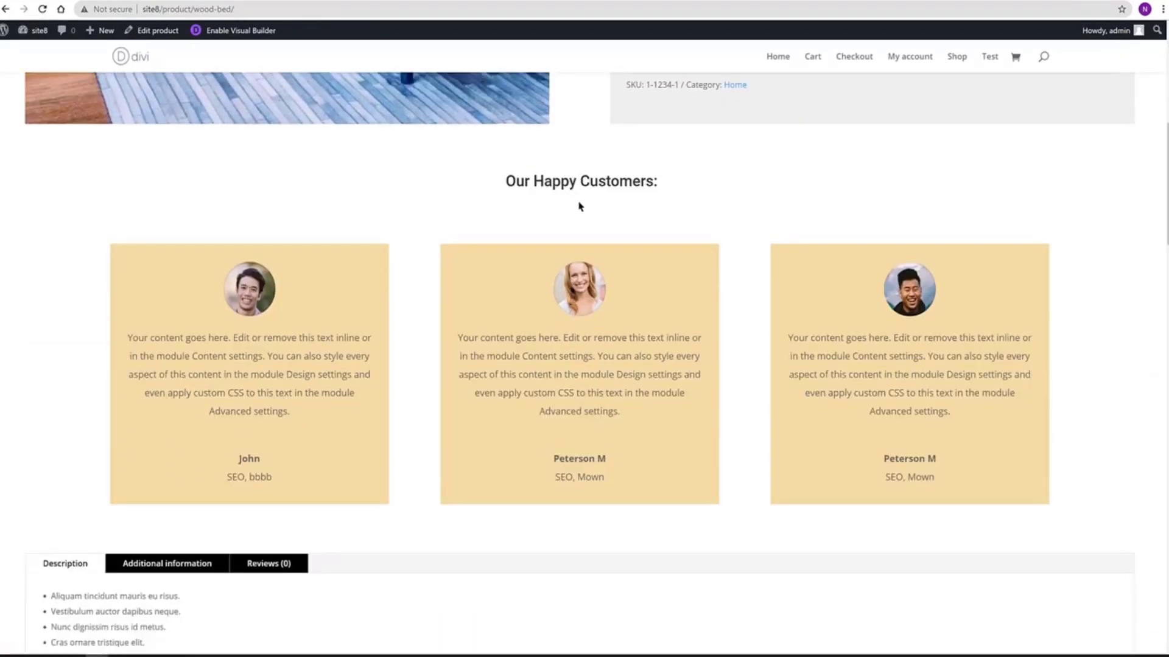
pyautogui.scroll(-2, 579, 207)
pyautogui.scroll(-3, 579, 207)
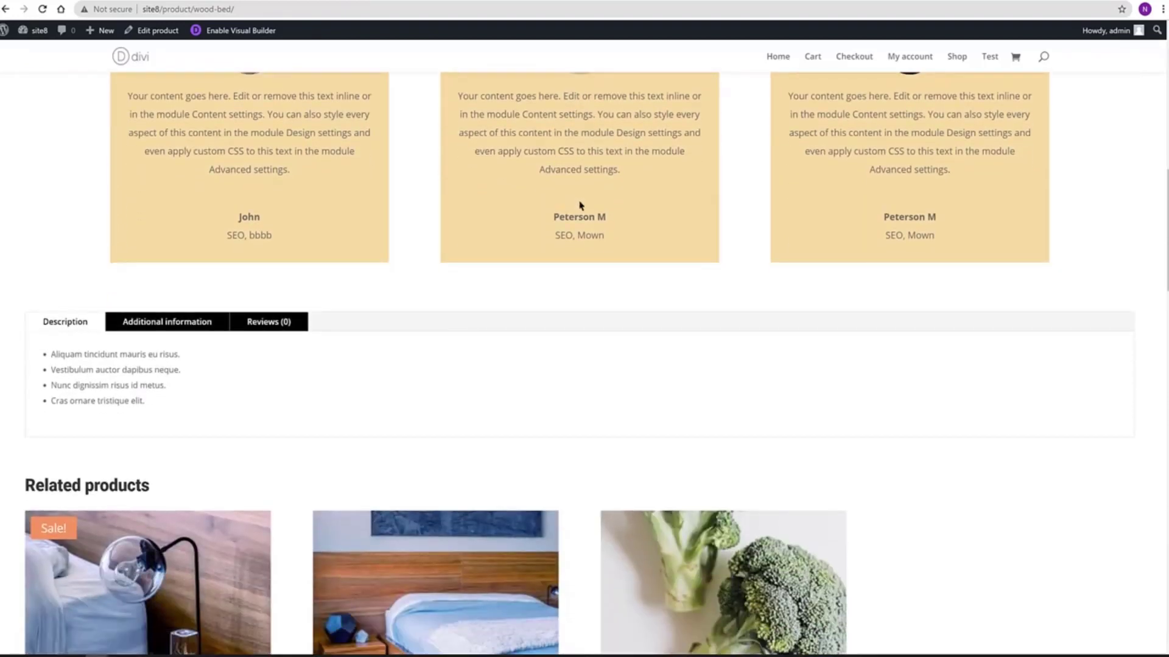
pyautogui.scroll(-2, 579, 205)
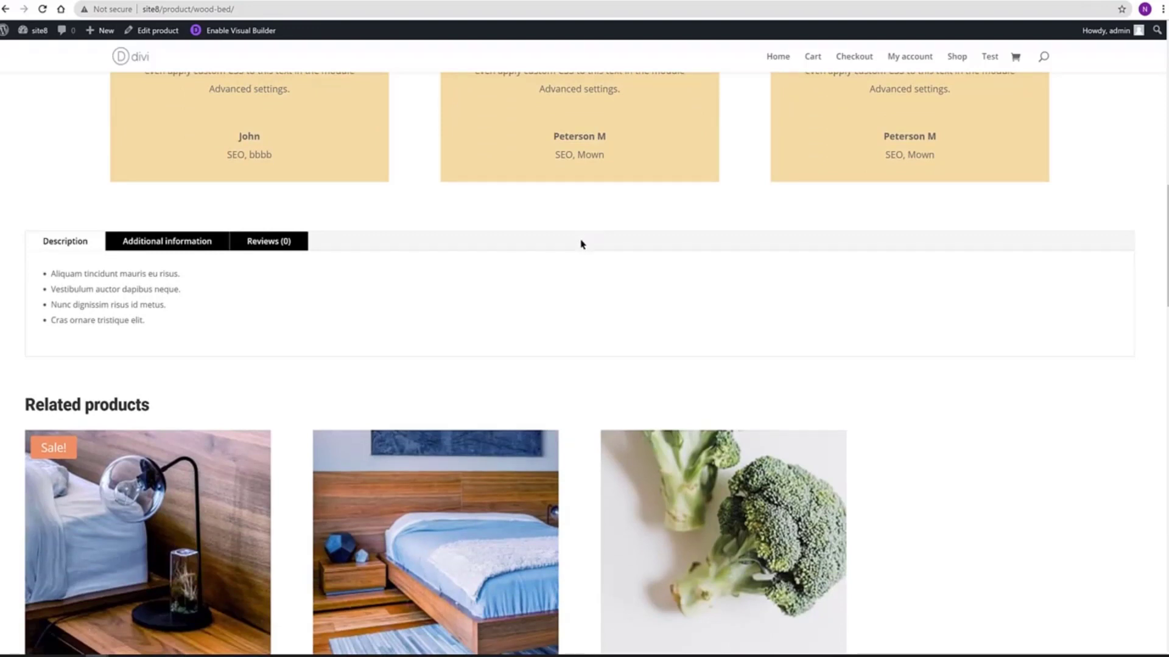
pyautogui.scroll(-4, 580, 249)
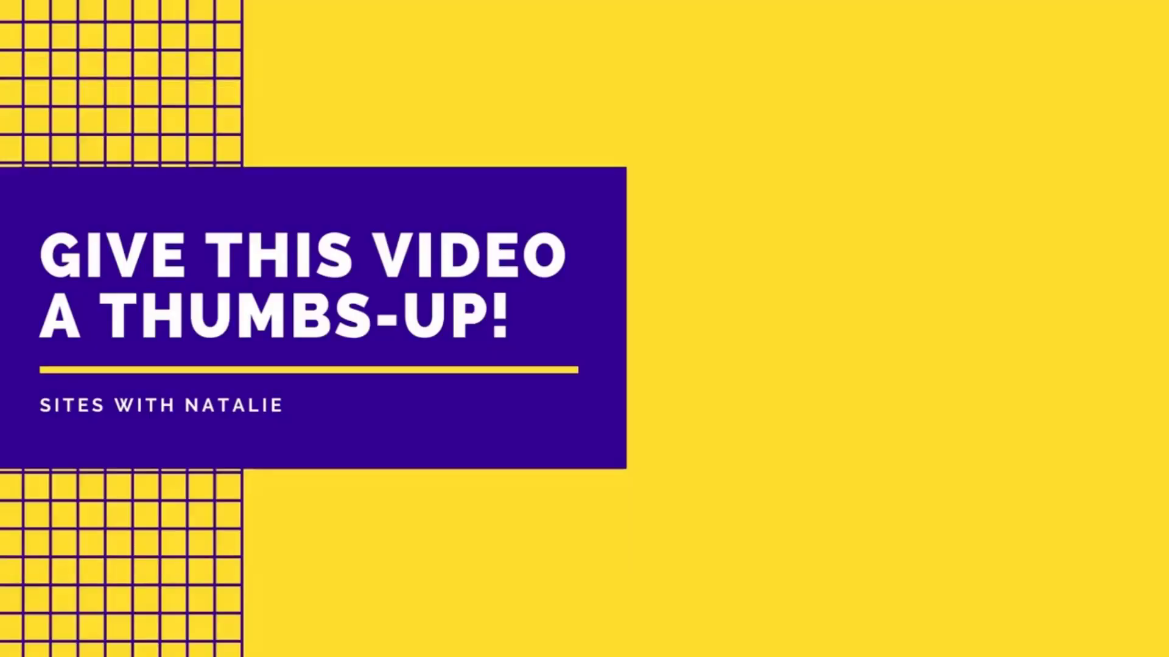